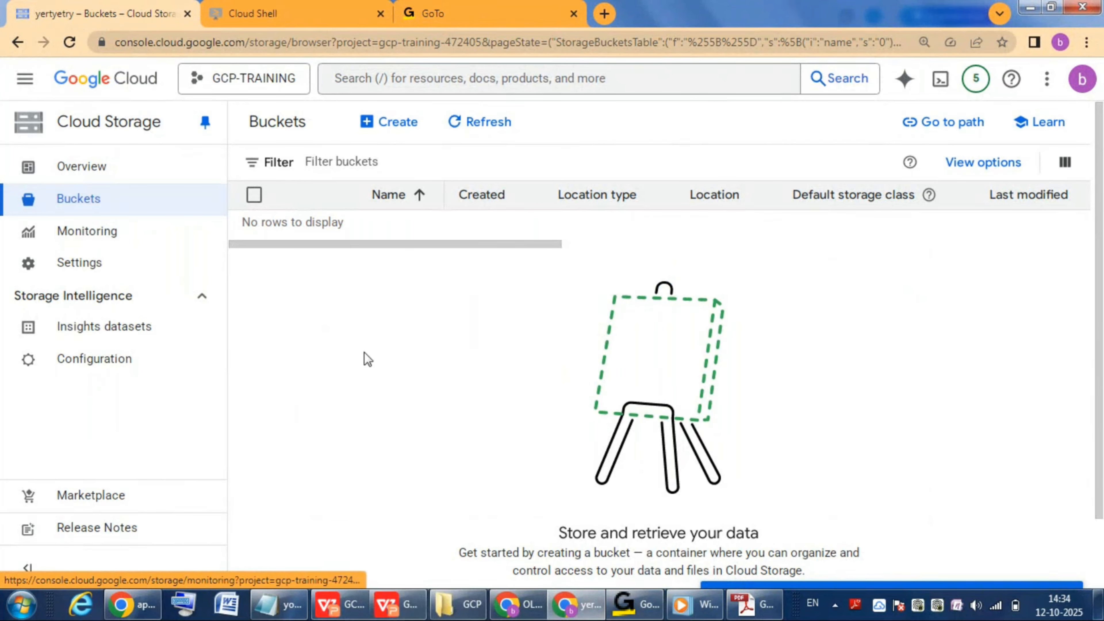
- Start creating a new Cloud Storage bucket and begin entering its name
{"action": "left_click", "coordinate": [386, 123]}
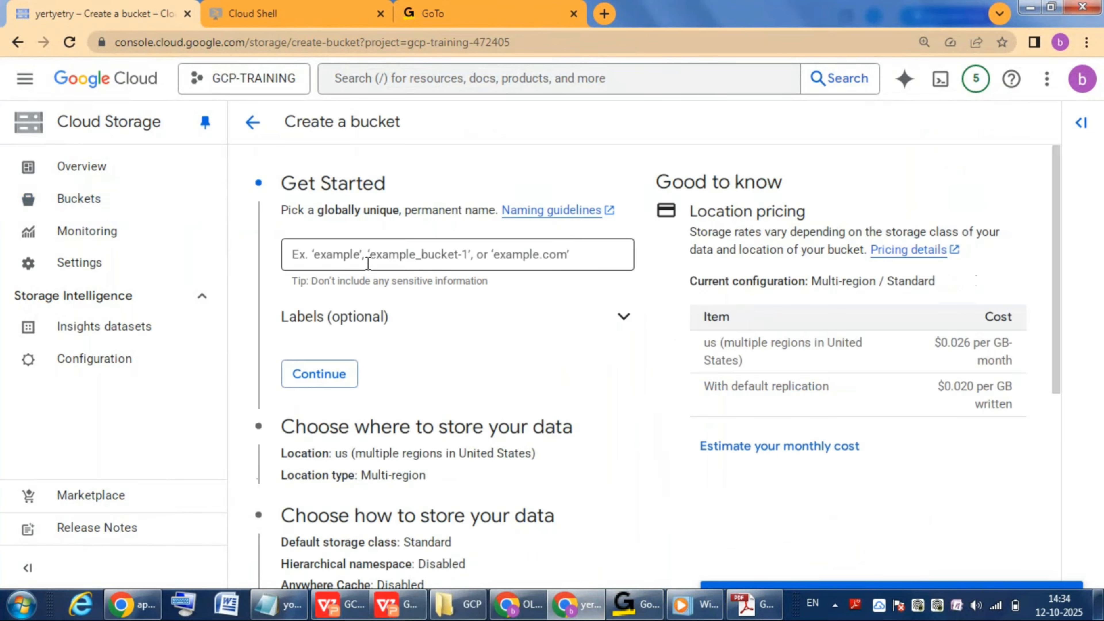
{"action": "left_click", "coordinate": [360, 253]}
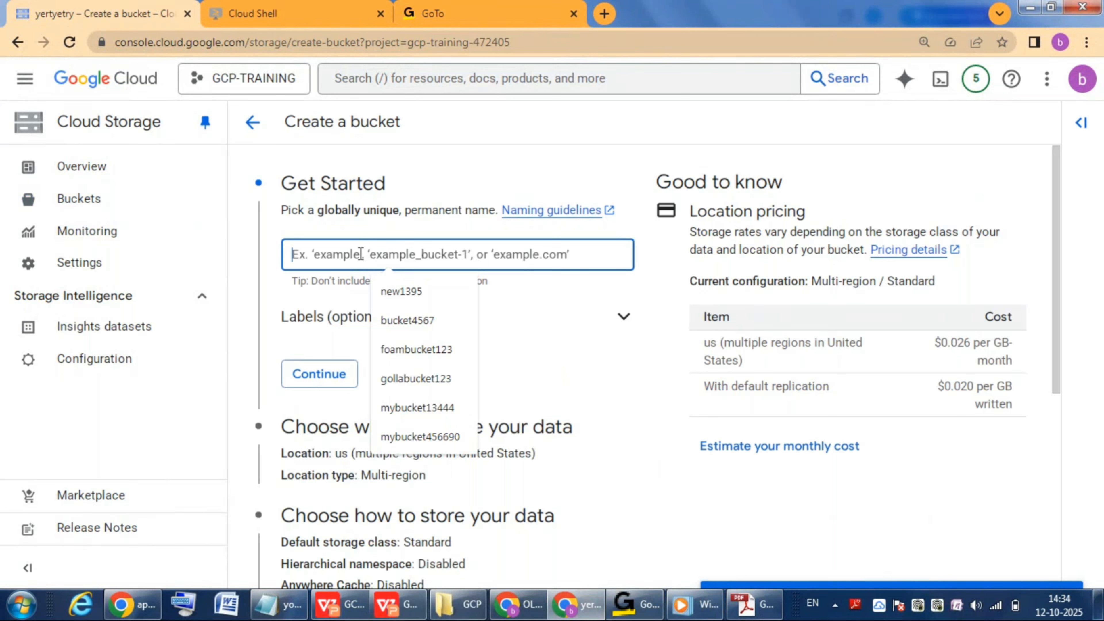
{"action": "type", "text": "MYBUCKET"}
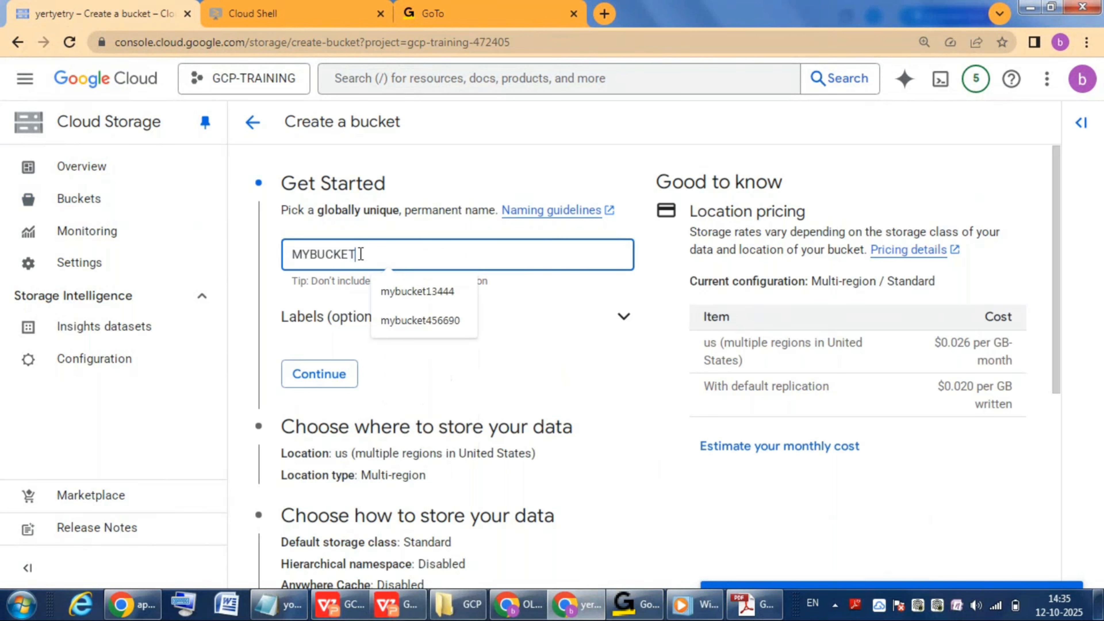
{"action": "type", "text": "22"}
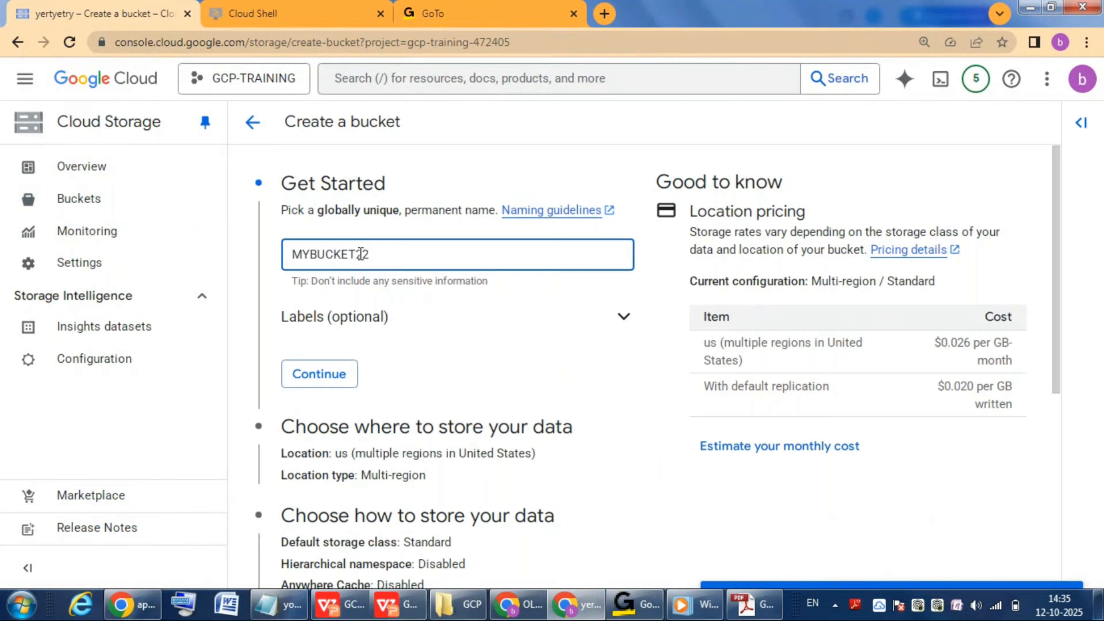
{"action": "type", "text": "2025"}
{"action": "key", "text": "BackSpace"}
{"action": "key", "text": "BackSpace"}
{"action": "key", "text": "BackSpace"}
{"action": "key", "text": "BackSpace"}
{"action": "key", "text": "ctrl+a"}
{"action": "key", "text": "BackSpace"}
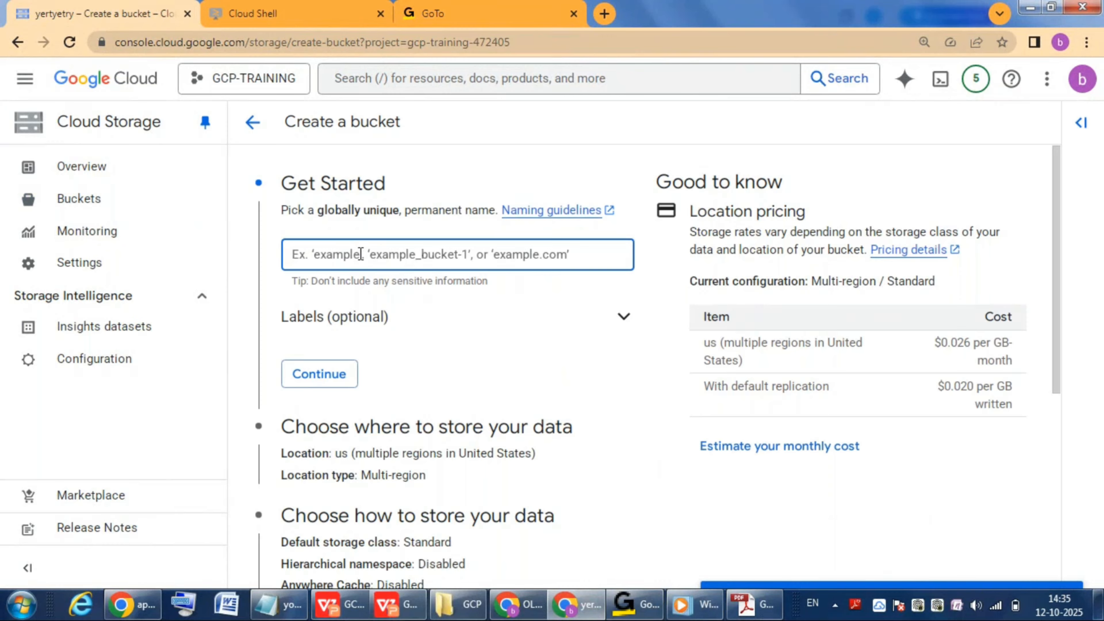
- Name the new bucket mybucket222025
{"action": "type", "text": "mybuc"}
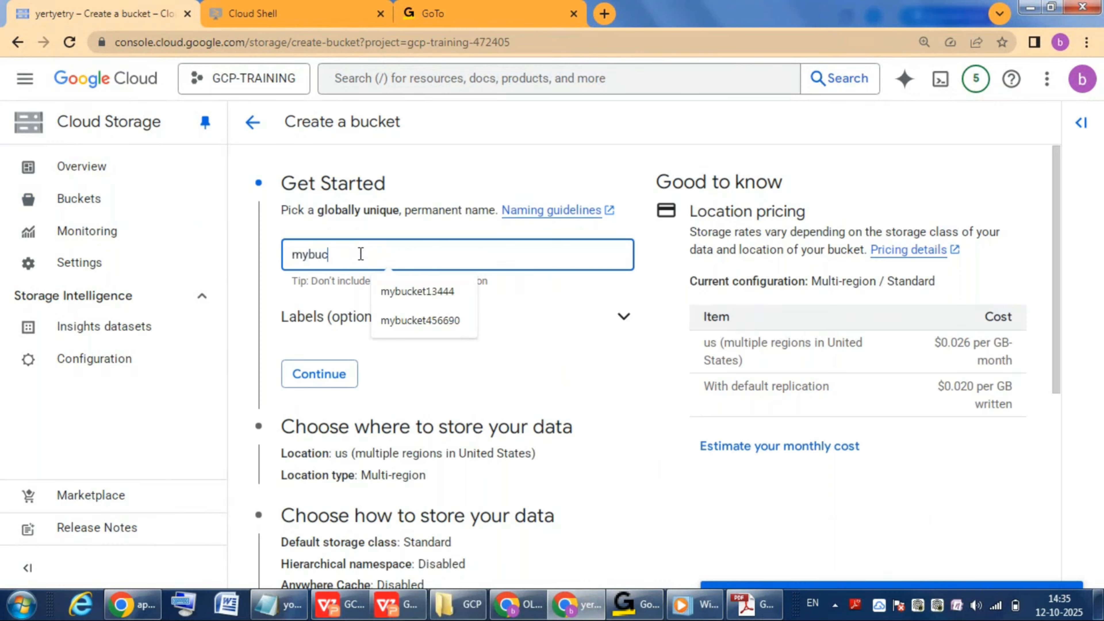
{"action": "type", "text": "ket222"}
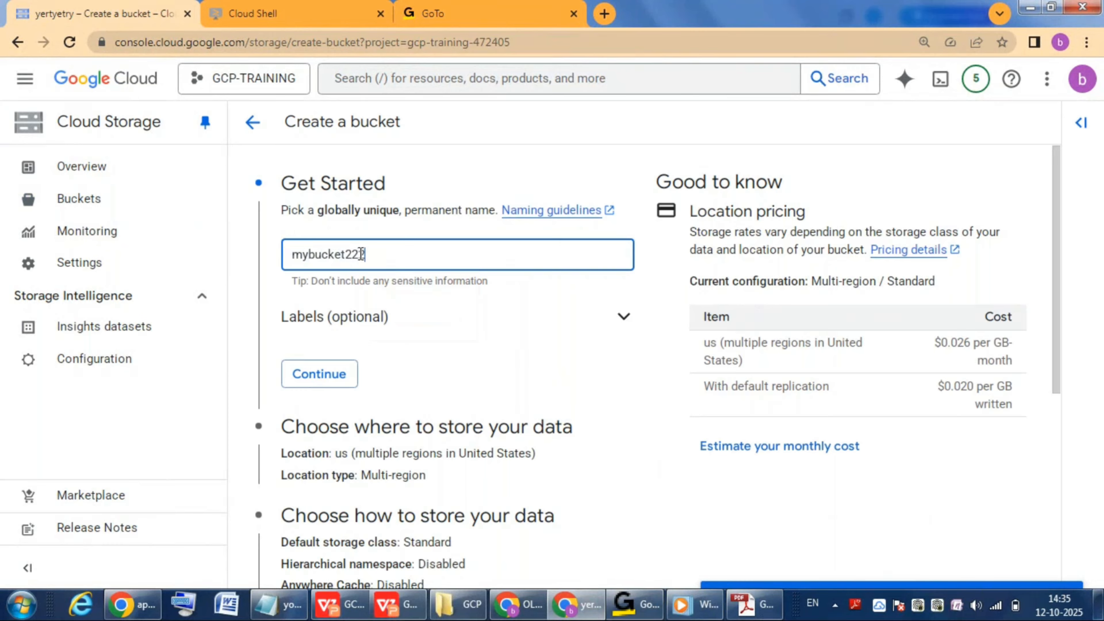
{"action": "type", "text": "025"}
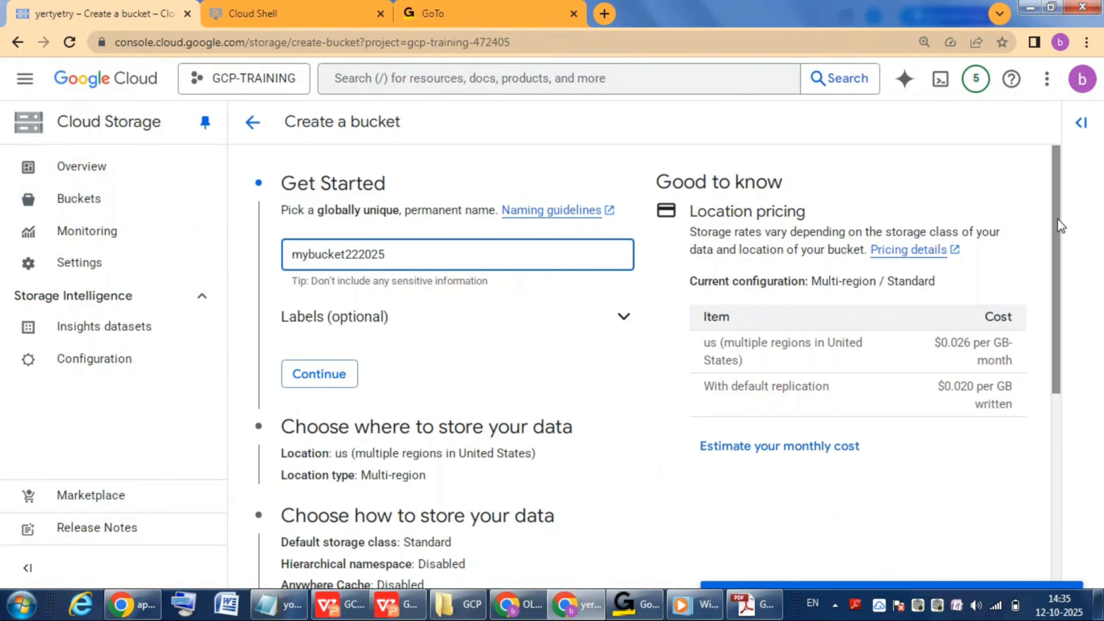
- Review the default settings and create the bucket with the Standard storage class, dismissing the resulting notification
{"action": "left_click_drag", "start_coordinate": [1060, 219], "coordinate": [1064, 337]}
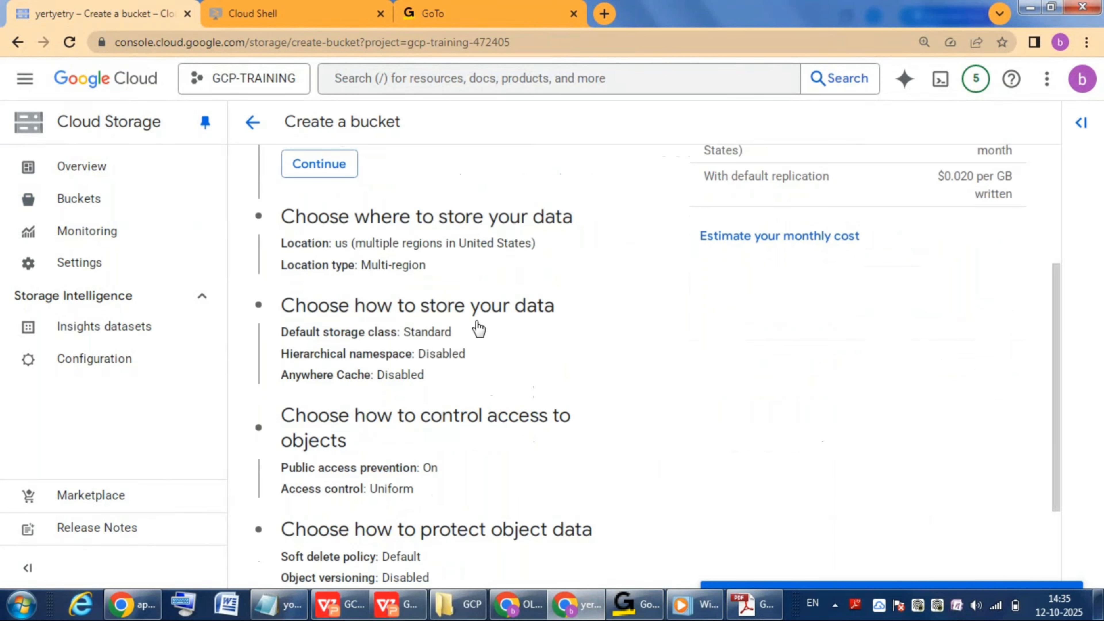
{"action": "left_click_drag", "start_coordinate": [479, 329], "coordinate": [465, 352]}
{"action": "left_click", "coordinate": [462, 351]}
{"action": "left_click_drag", "start_coordinate": [404, 333], "coordinate": [458, 341]}
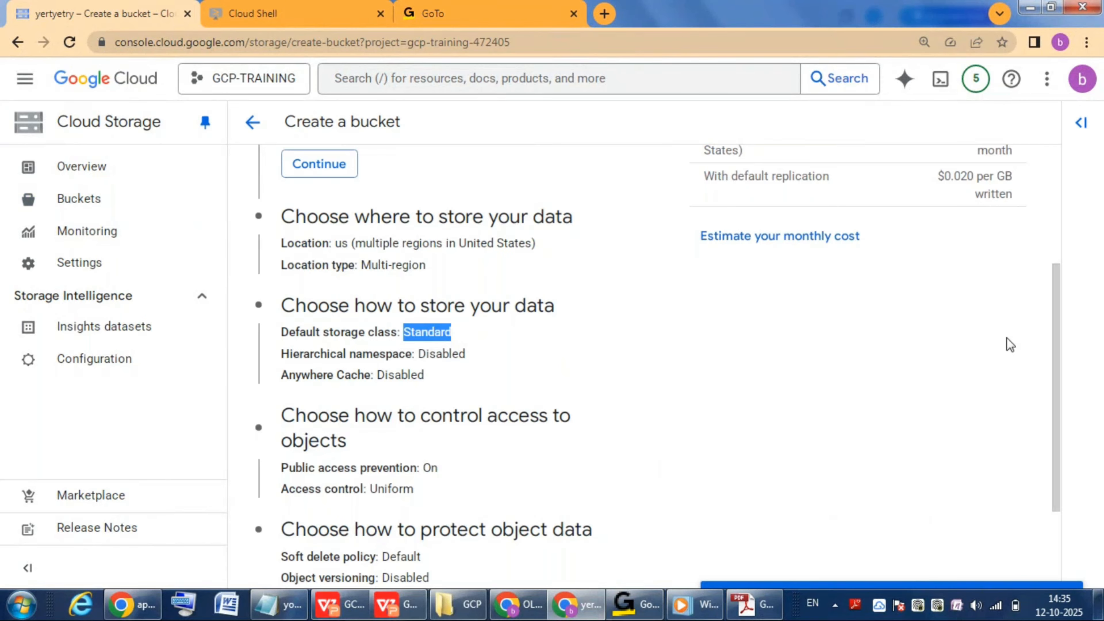
{"action": "scroll", "coordinate": [1059, 334], "scroll_direction": "down", "scroll_amount": 3}
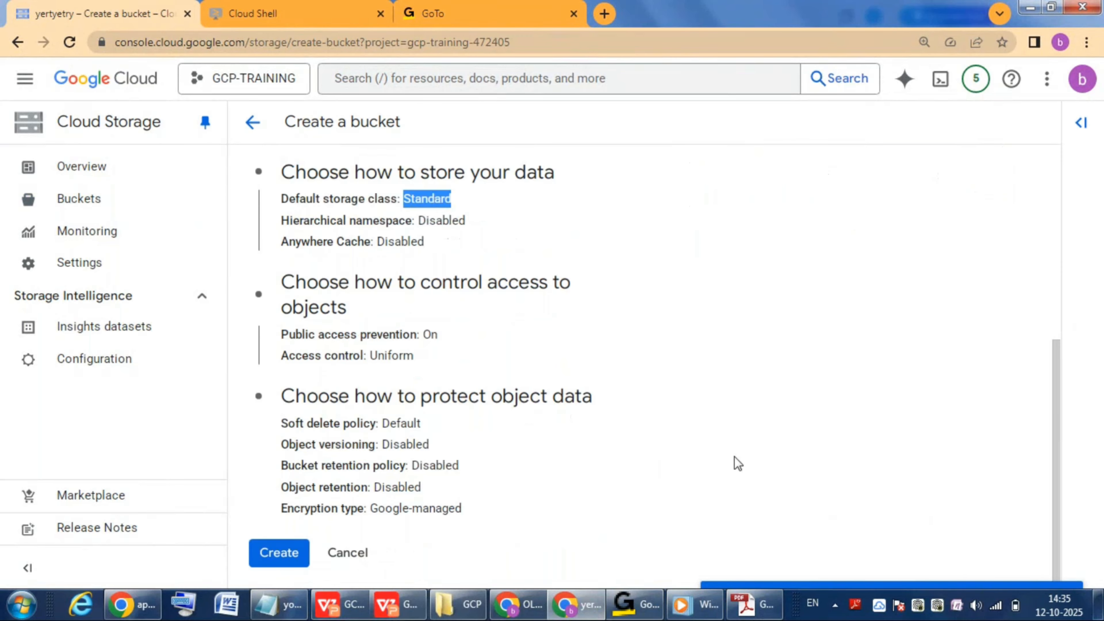
{"action": "left_click", "coordinate": [280, 553]}
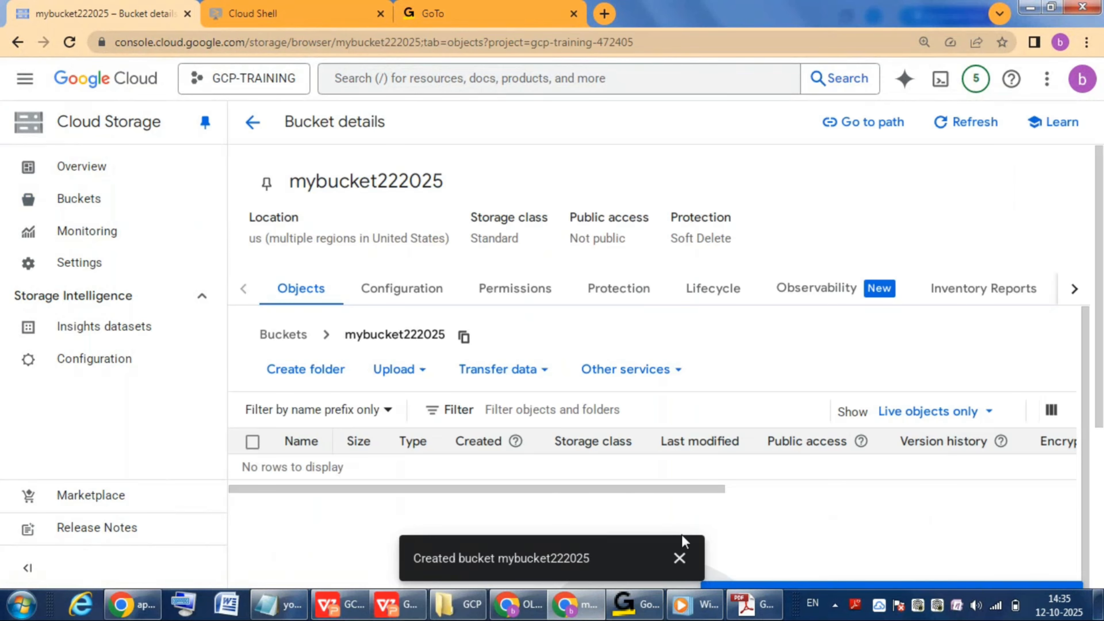
{"action": "left_click", "coordinate": [680, 558]}
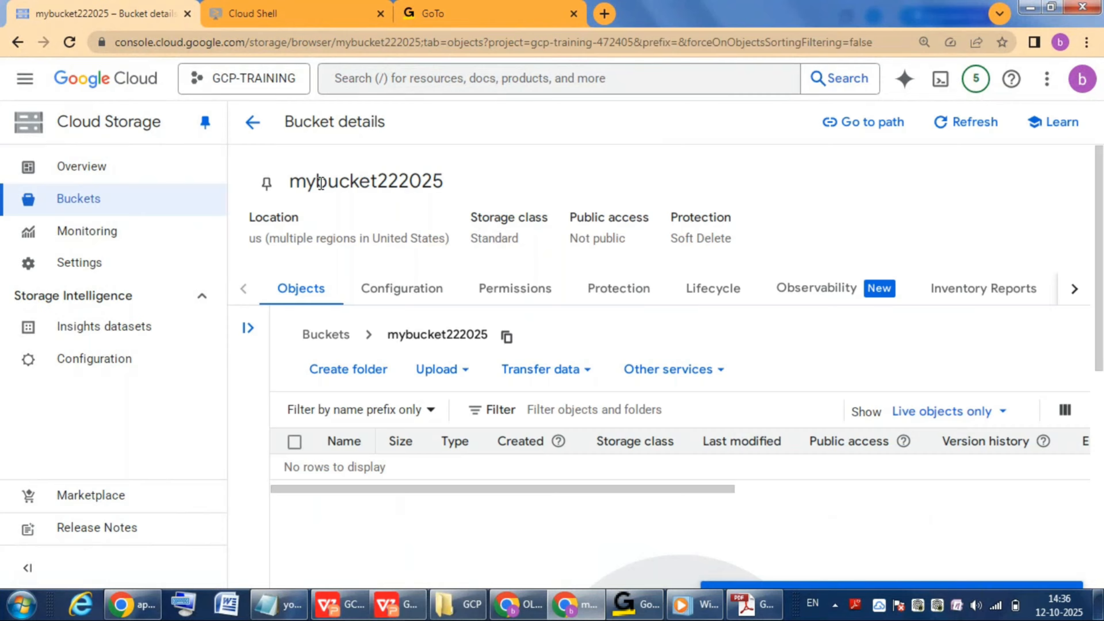
- Upload the image file 11 from the Downloads folder to the bucket mybucket222025 and dismiss the upload notifications
{"action": "double_click", "coordinate": [494, 238]}
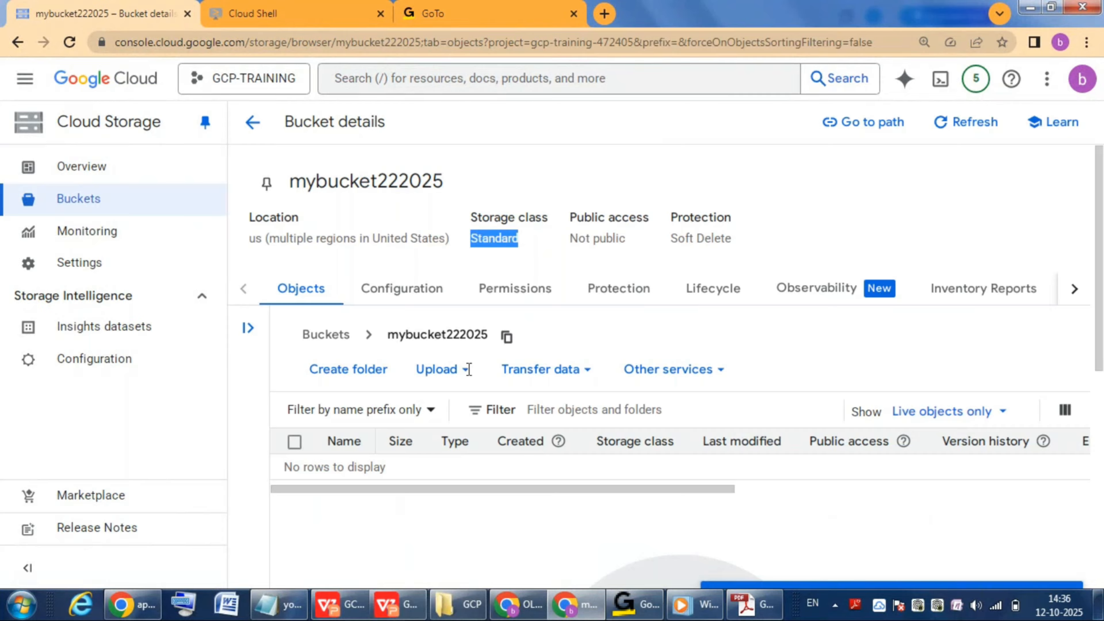
{"action": "left_click", "coordinate": [466, 381]}
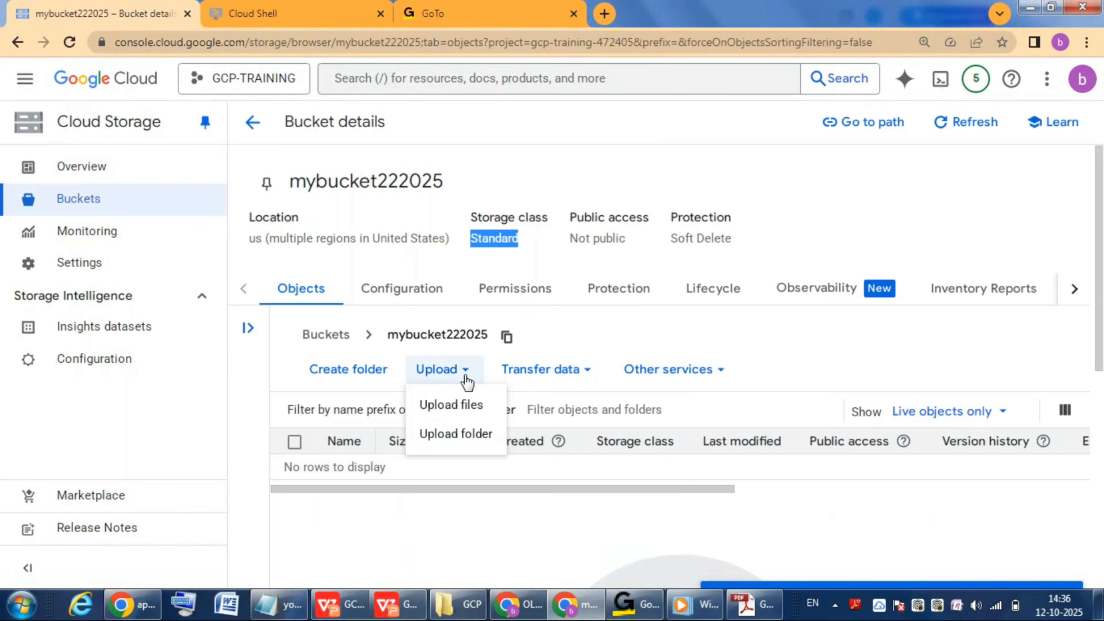
{"action": "left_click", "coordinate": [463, 407]}
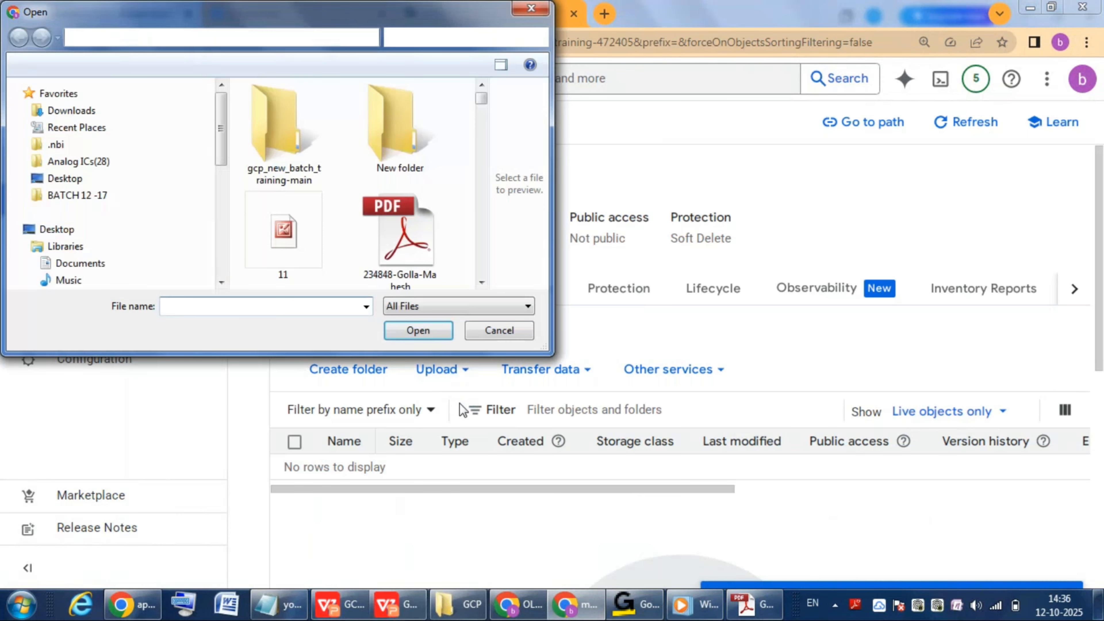
{"action": "left_click", "coordinate": [289, 231]}
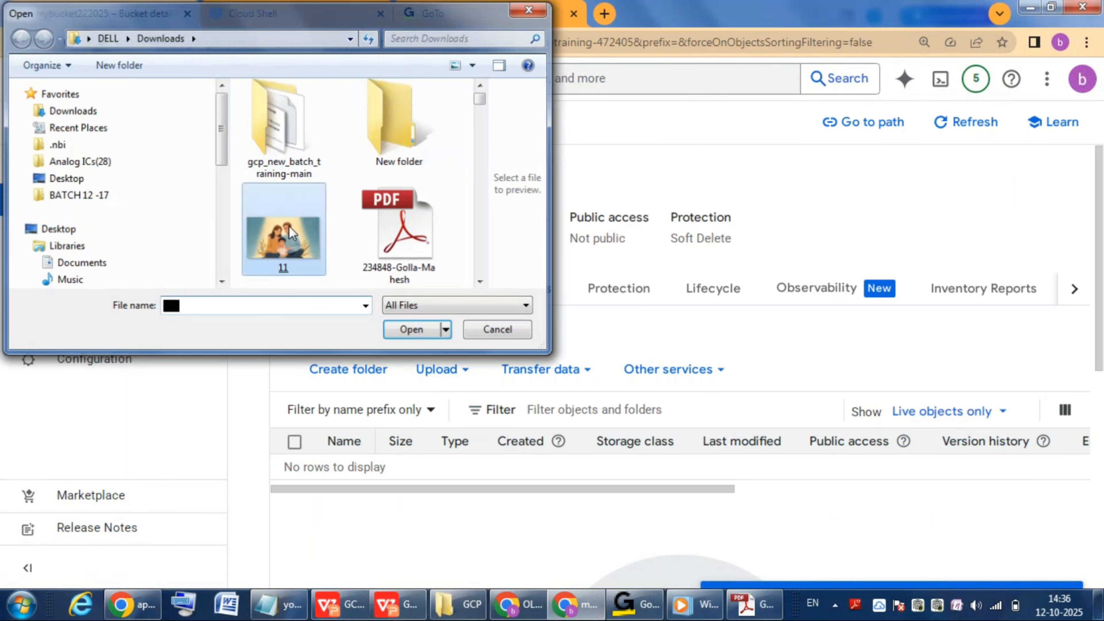
{"action": "double_click", "coordinate": [289, 226]}
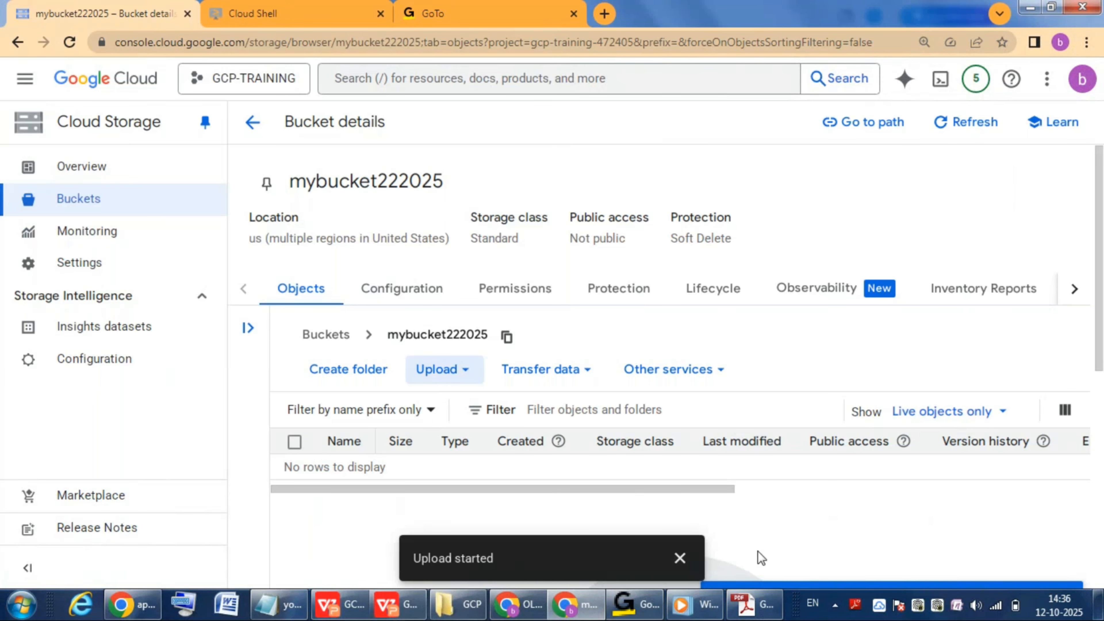
{"action": "left_click", "coordinate": [682, 557]}
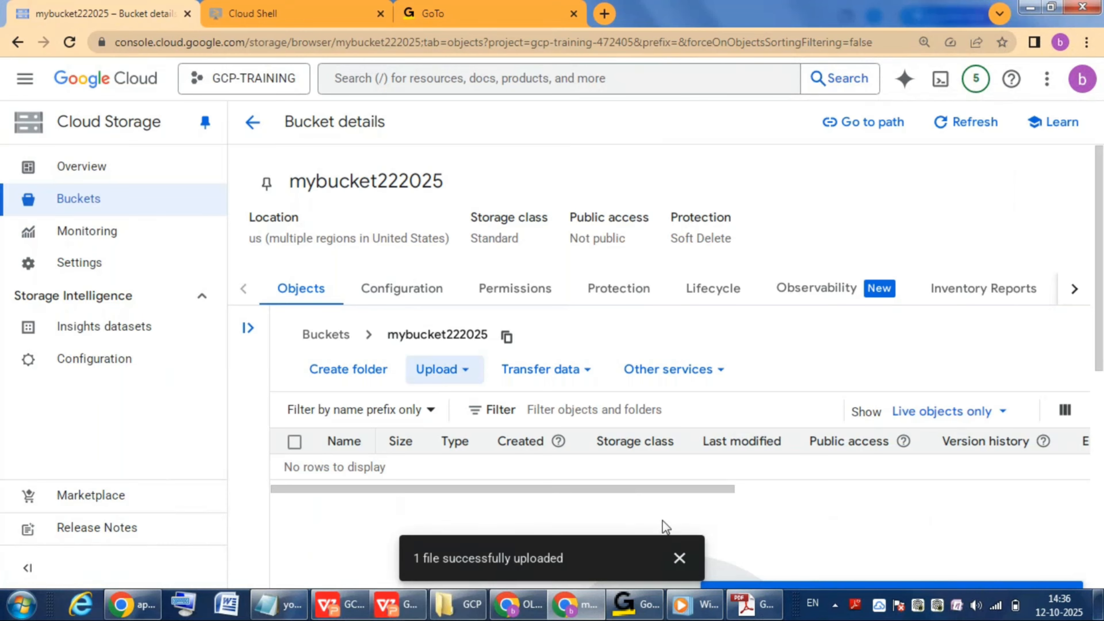
{"action": "left_click", "coordinate": [678, 561]}
- Check the uploaded object's name against the bucket's name and its storage class in the bucket details
{"action": "left_click_drag", "start_coordinate": [393, 477], "coordinate": [352, 475]}
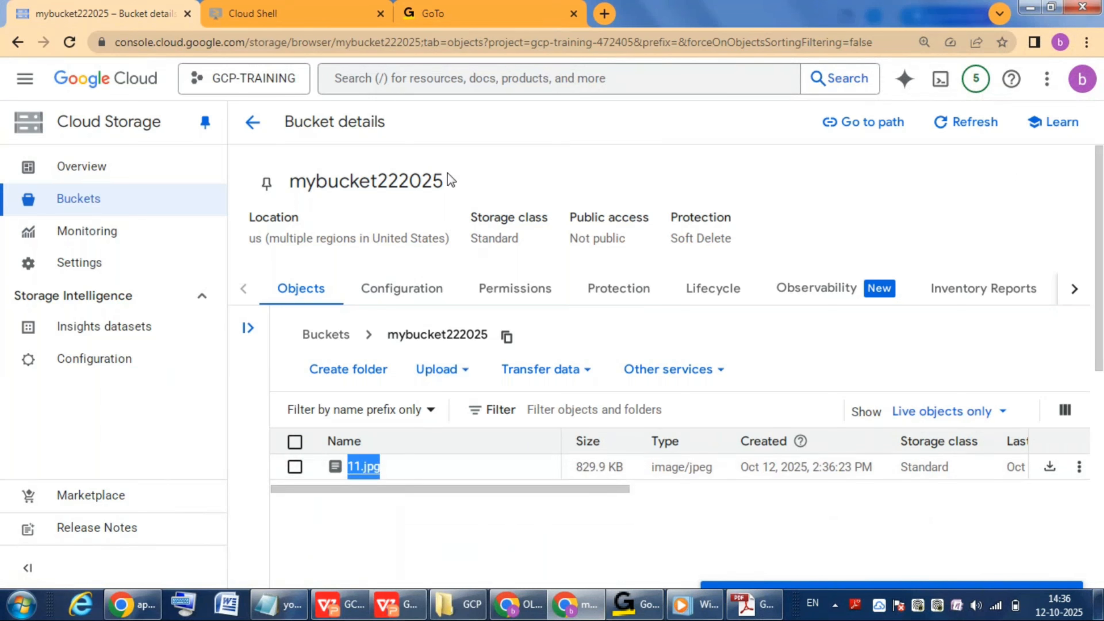
{"action": "left_click_drag", "start_coordinate": [450, 180], "coordinate": [290, 188]}
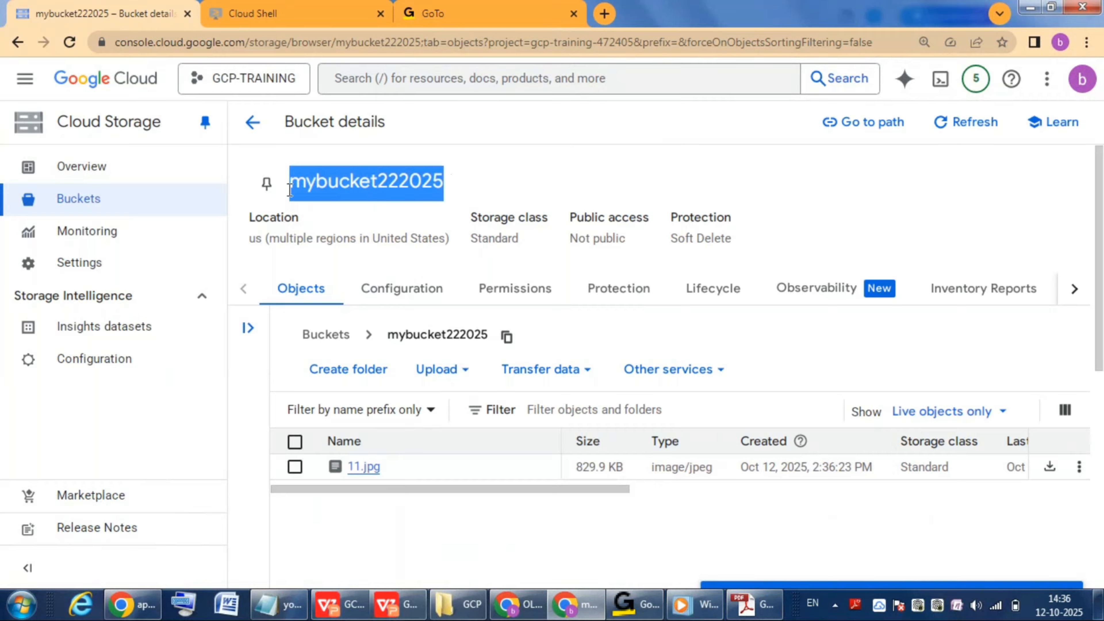
{"action": "left_click", "coordinate": [528, 242]}
{"action": "left_click_drag", "start_coordinate": [491, 247], "coordinate": [468, 243]}
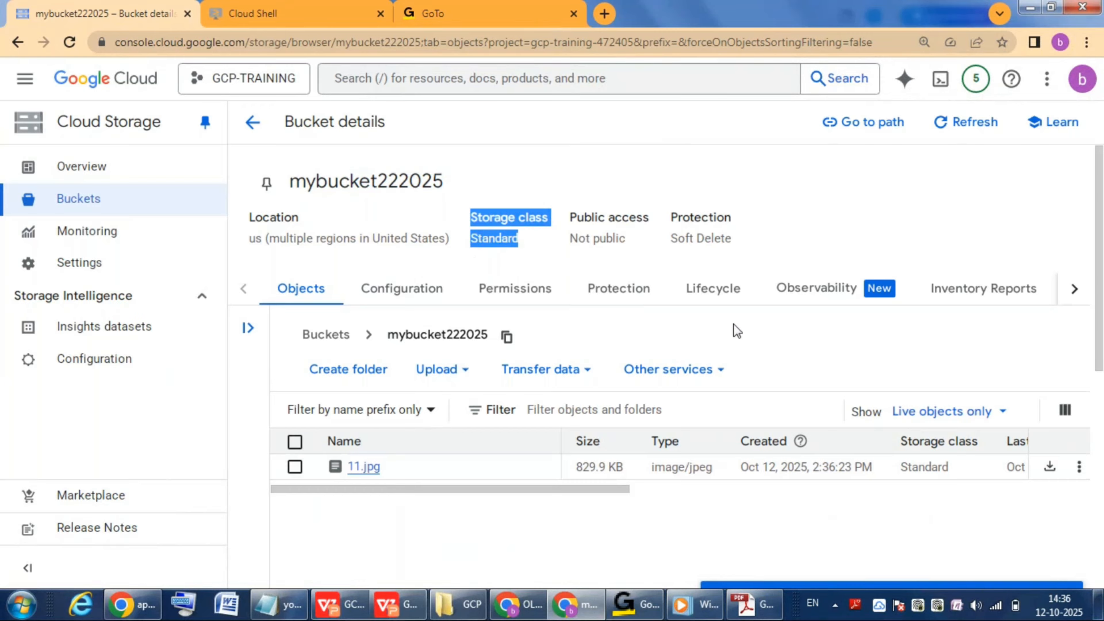
- Open the bucket's lifecycle rules, check the existing rules list, and start adding a new object lifecycle rule
{"action": "left_click", "coordinate": [720, 294]}
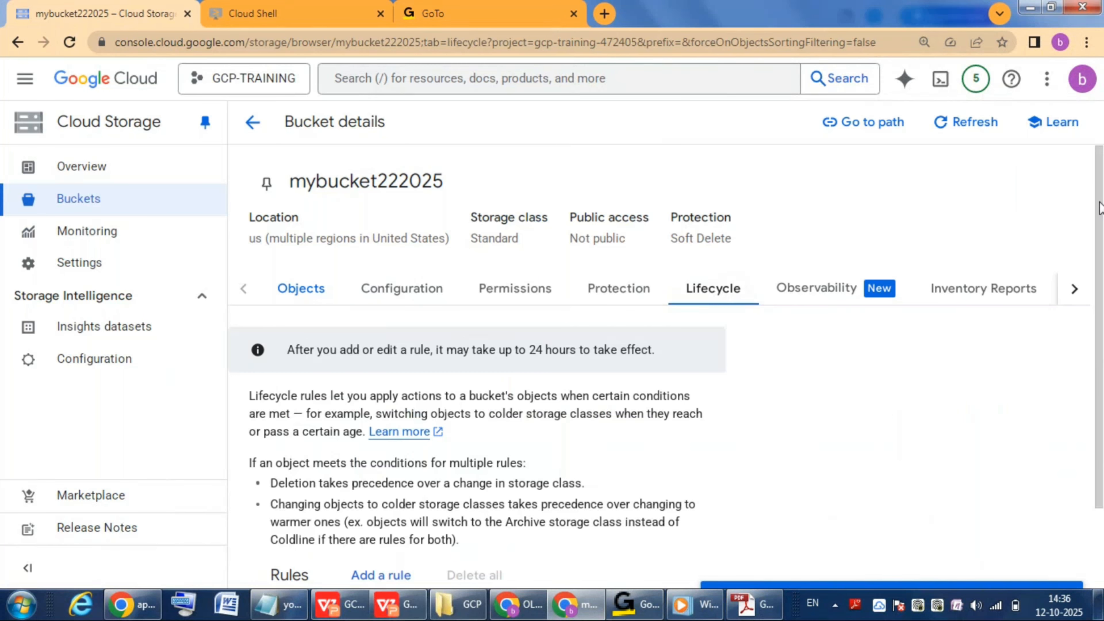
{"action": "scroll", "coordinate": [1064, 469], "scroll_direction": "down", "scroll_amount": 3}
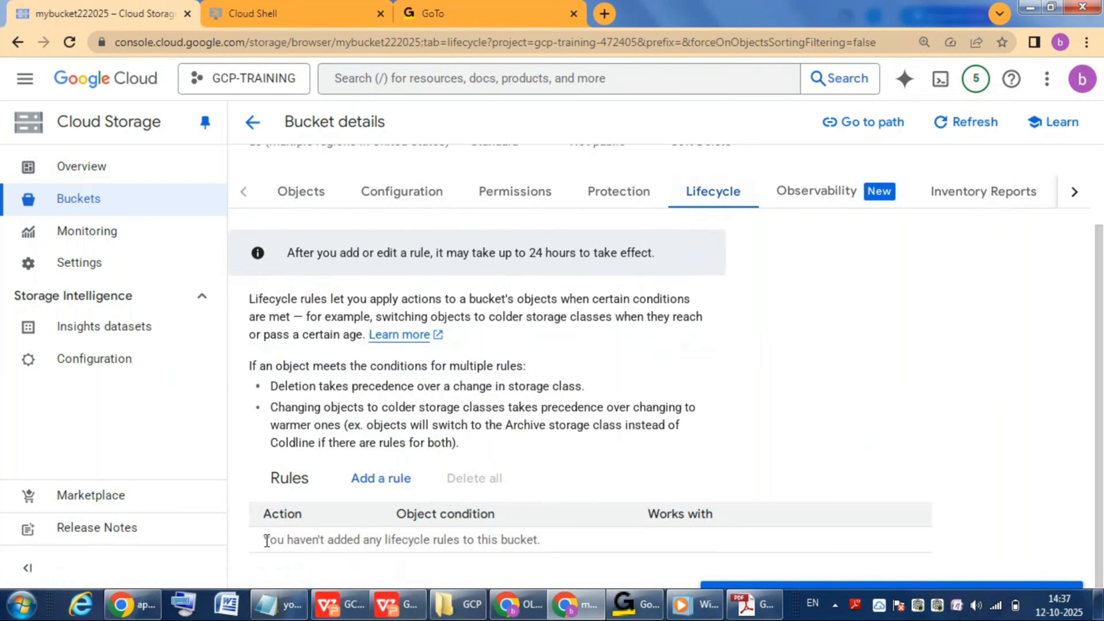
{"action": "left_click_drag", "start_coordinate": [266, 540], "coordinate": [526, 536]}
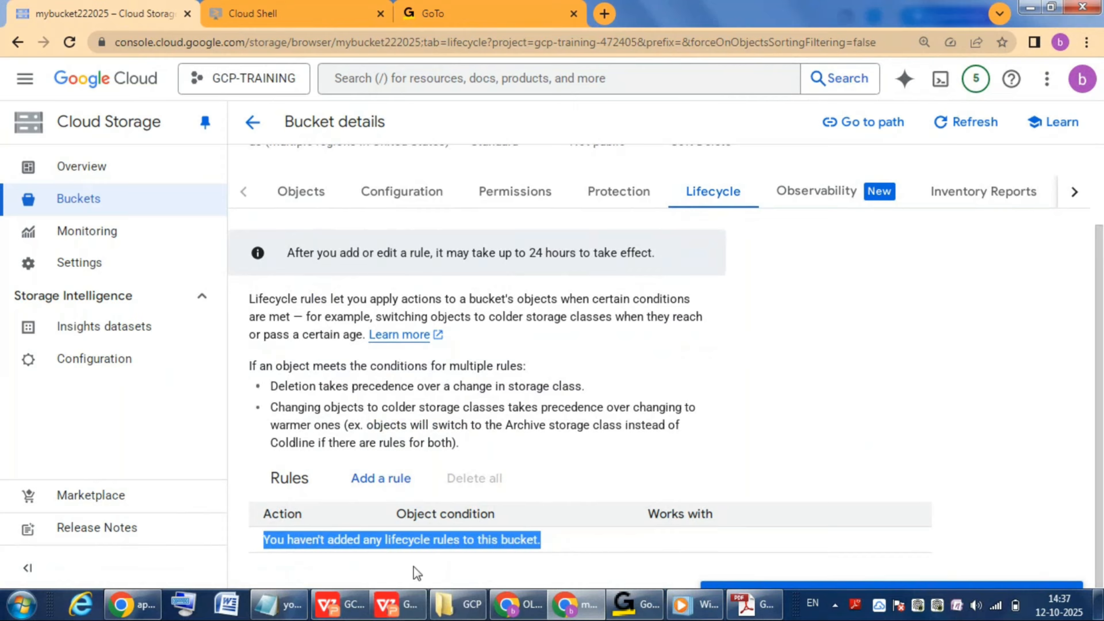
{"action": "left_click", "coordinate": [430, 559]}
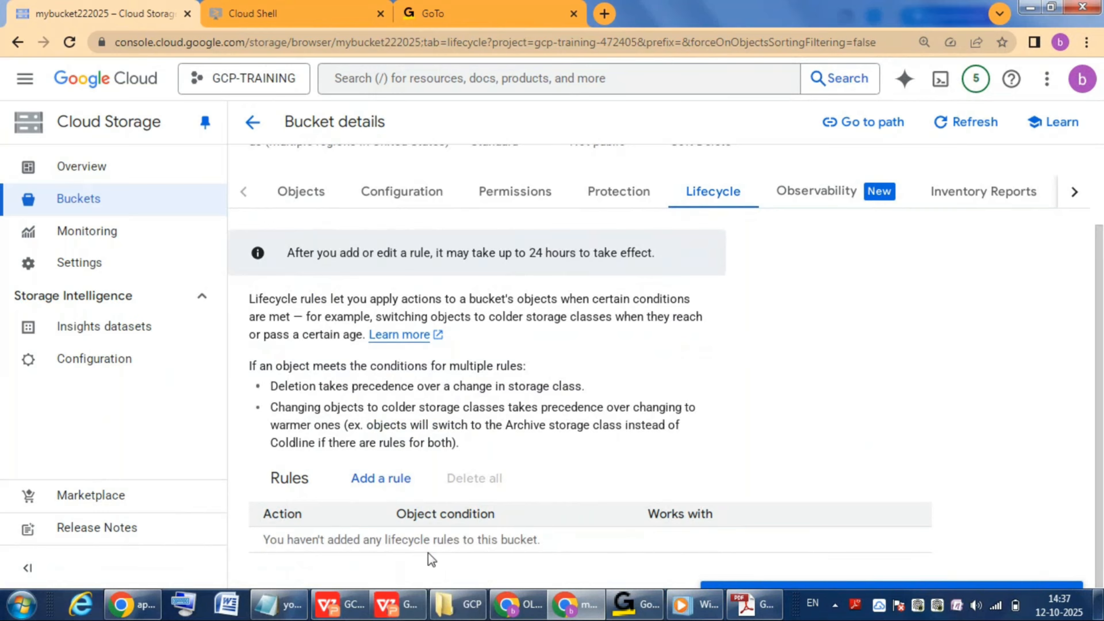
{"action": "left_click", "coordinate": [380, 479]}
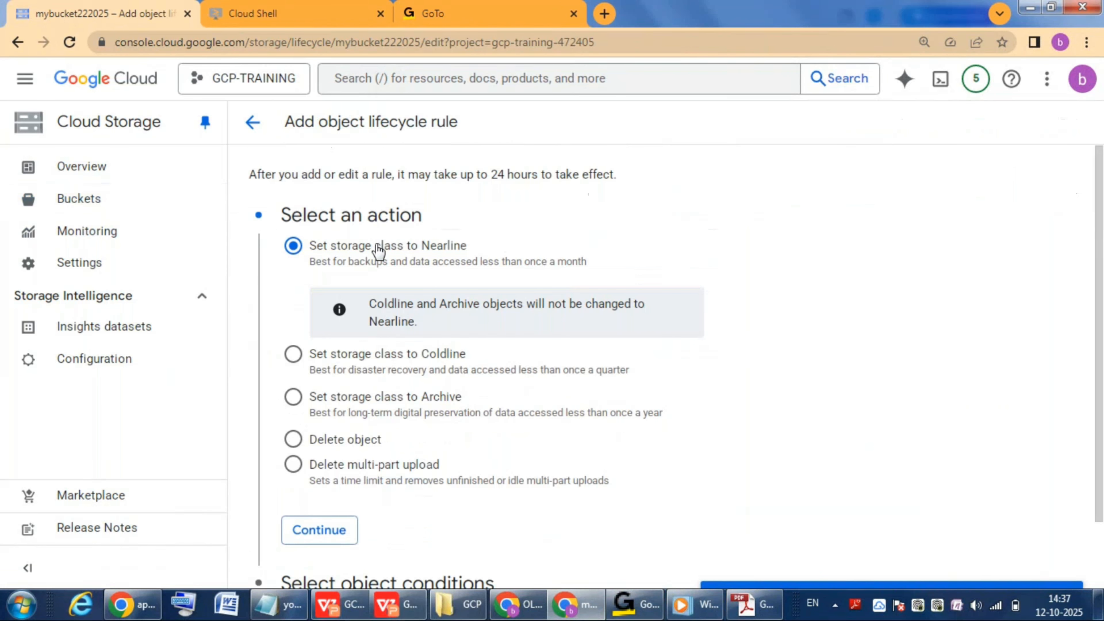
{"action": "left_click", "coordinate": [360, 216]}
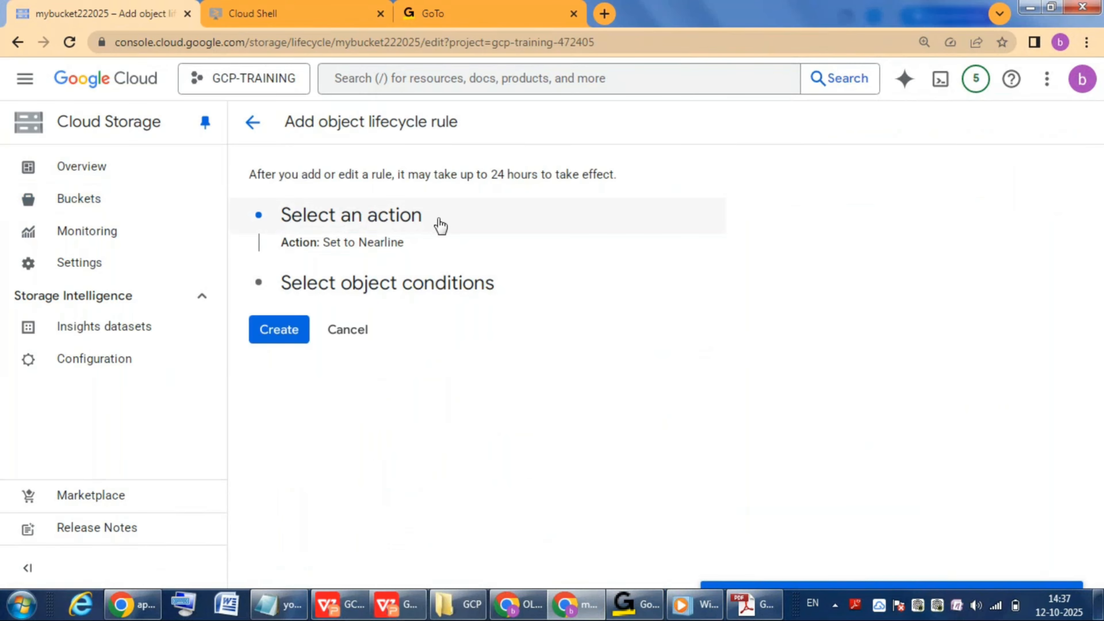
{"action": "left_click_drag", "start_coordinate": [440, 225], "coordinate": [368, 229]}
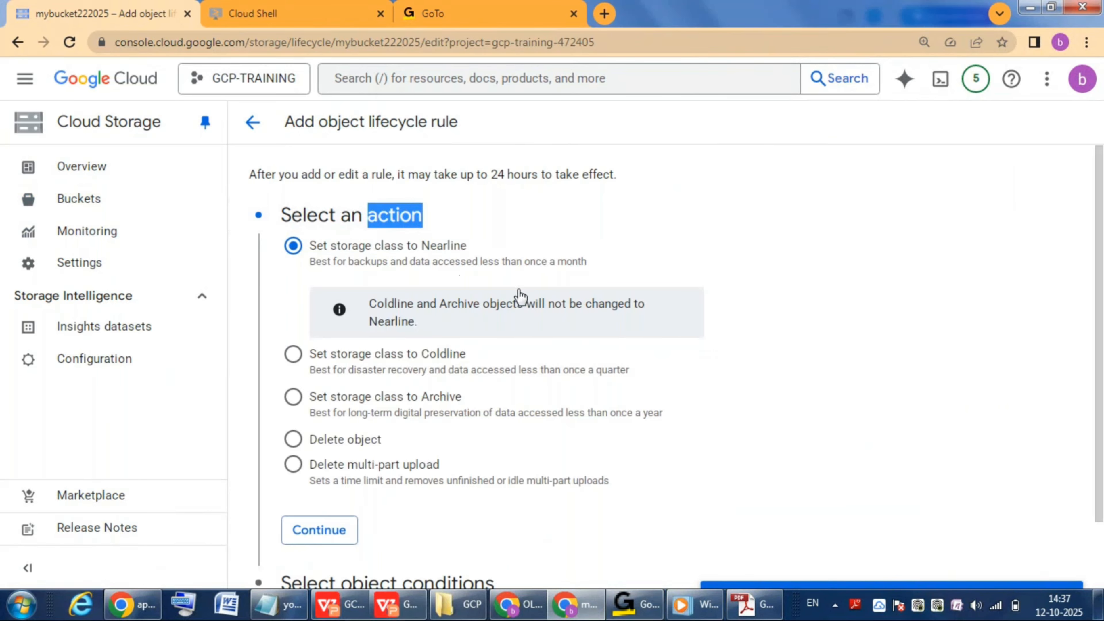
{"action": "left_click", "coordinate": [382, 220]}
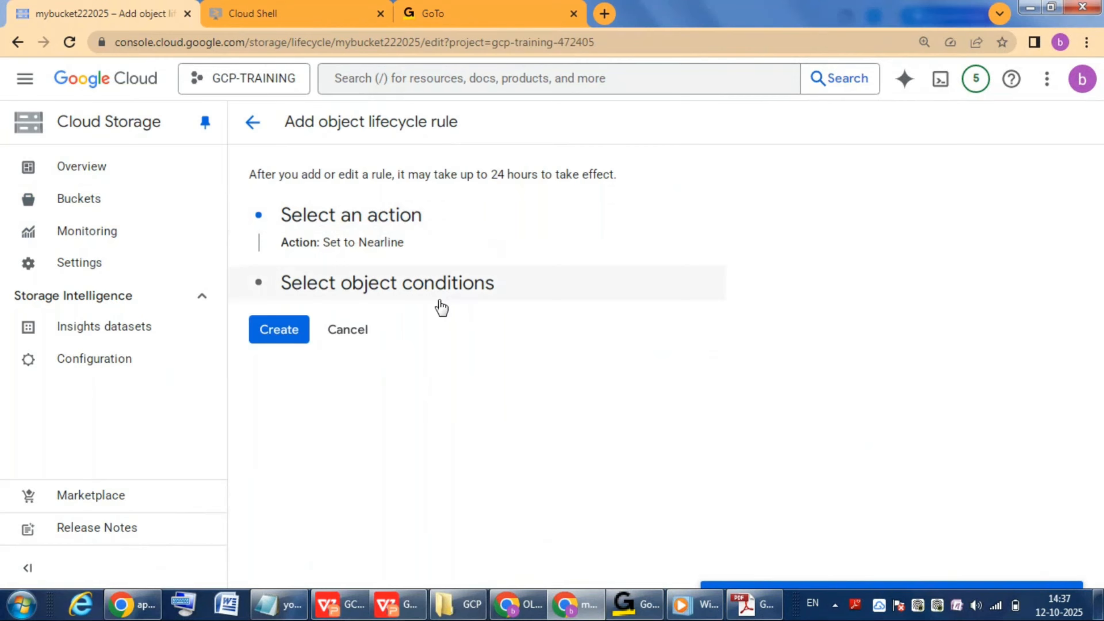
{"action": "left_click", "coordinate": [400, 224]}
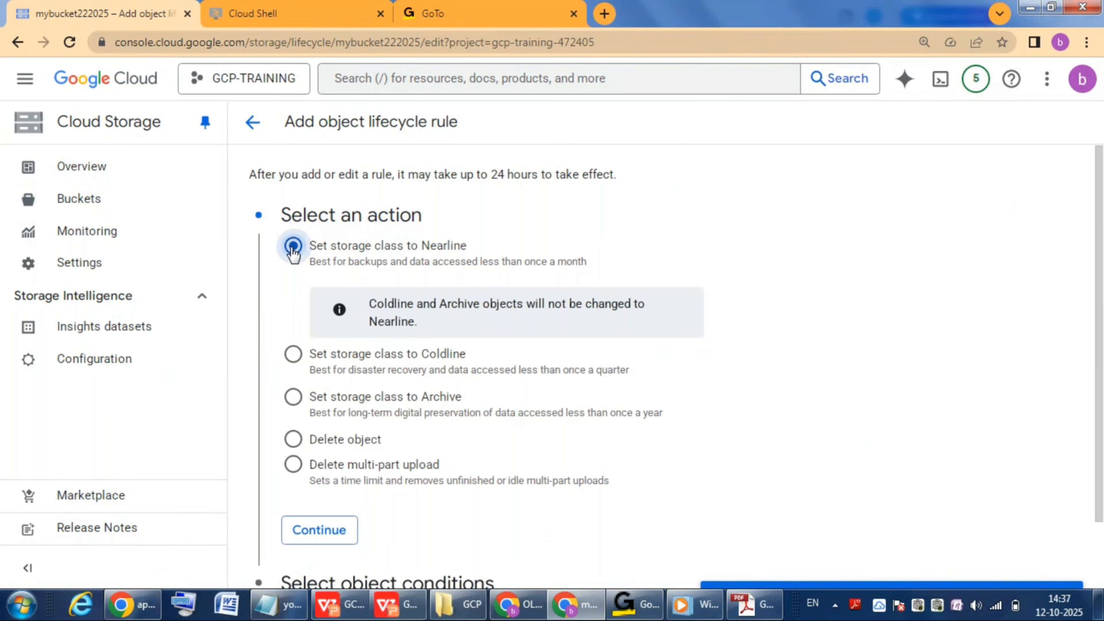
- Look through the Coldline, Archive and Delete object actions for the rule, and return to Set storage class to Nearline
{"action": "left_click", "coordinate": [293, 355]}
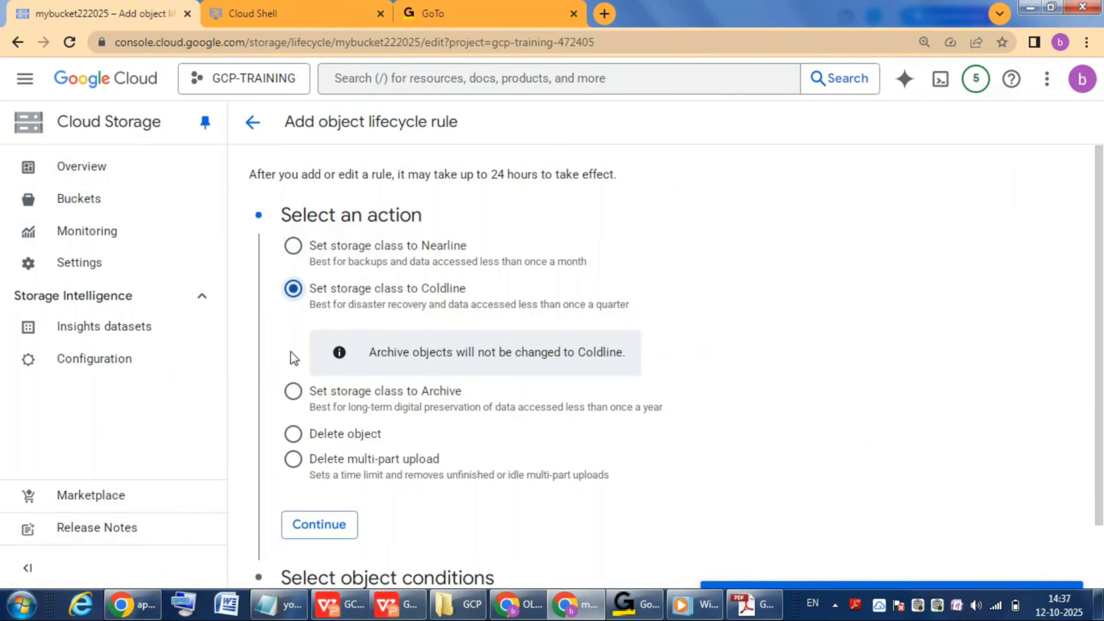
{"action": "left_click", "coordinate": [293, 391]}
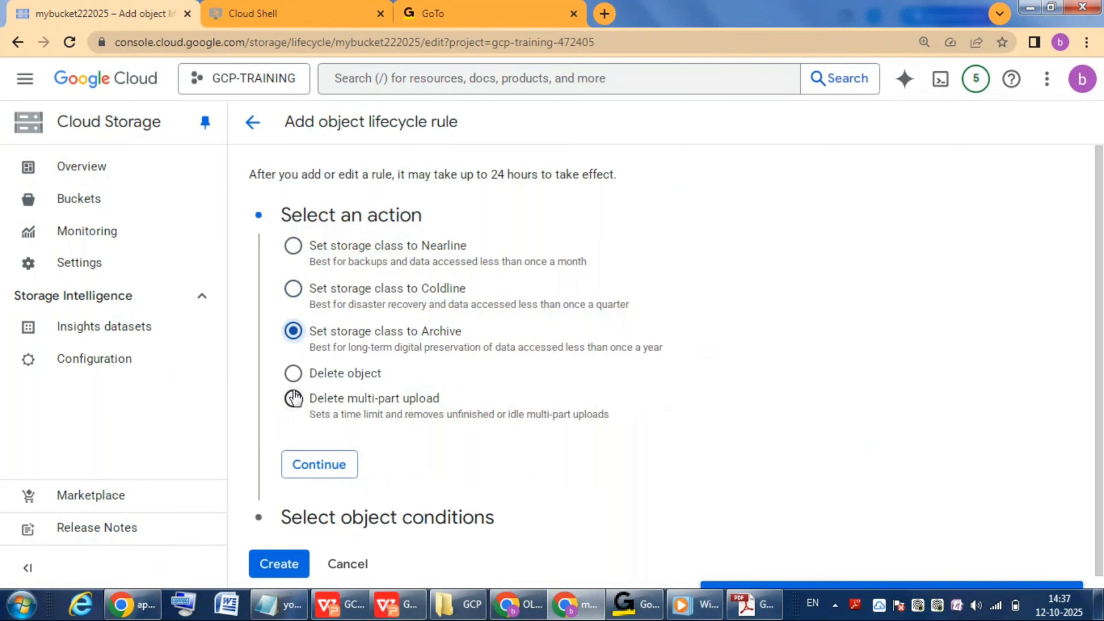
{"action": "left_click", "coordinate": [293, 375]}
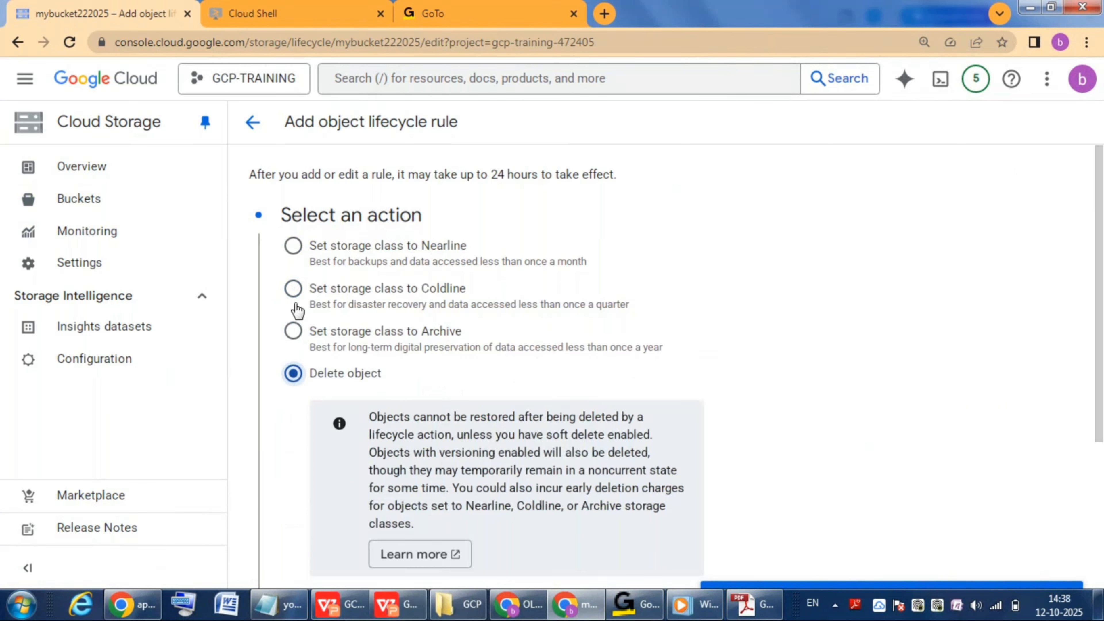
{"action": "left_click", "coordinate": [293, 247]}
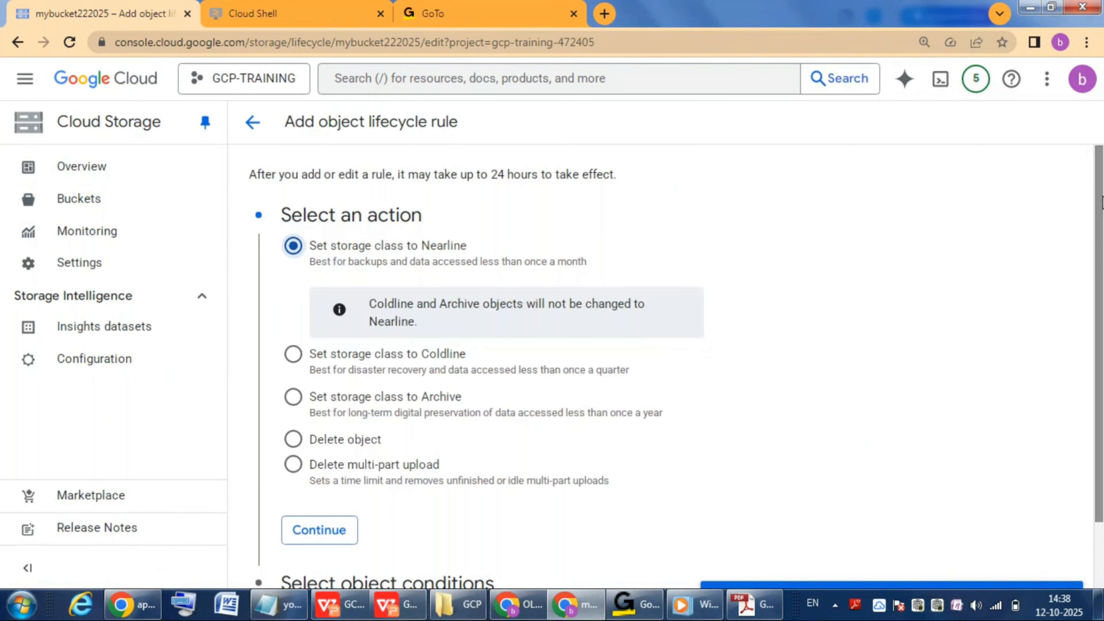
- Confirm the Nearline action and limit the rule to objects whose names match the prefix 11
{"action": "scroll", "coordinate": [1102, 201], "scroll_direction": "down", "scroll_amount": 2}
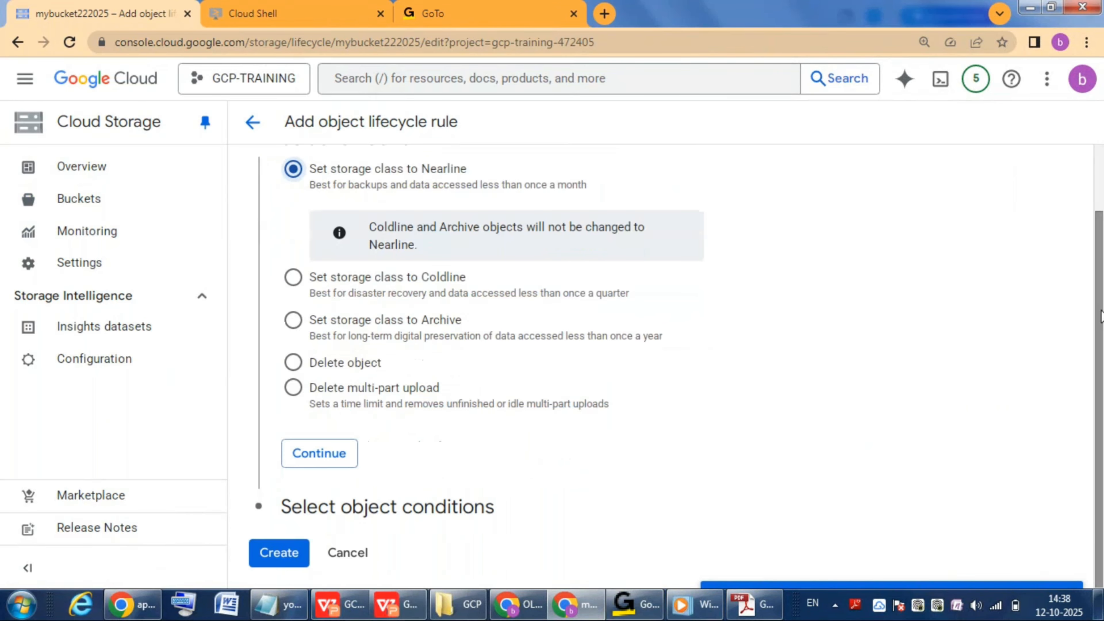
{"action": "left_click", "coordinate": [339, 461]}
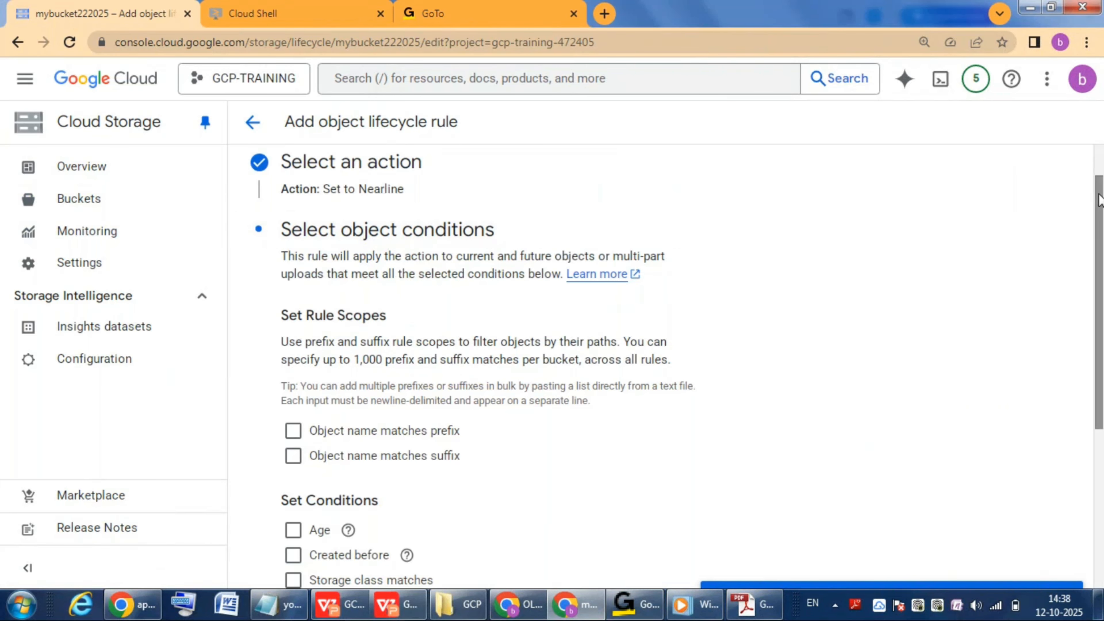
{"action": "left_click_drag", "start_coordinate": [1099, 200], "coordinate": [1098, 261]}
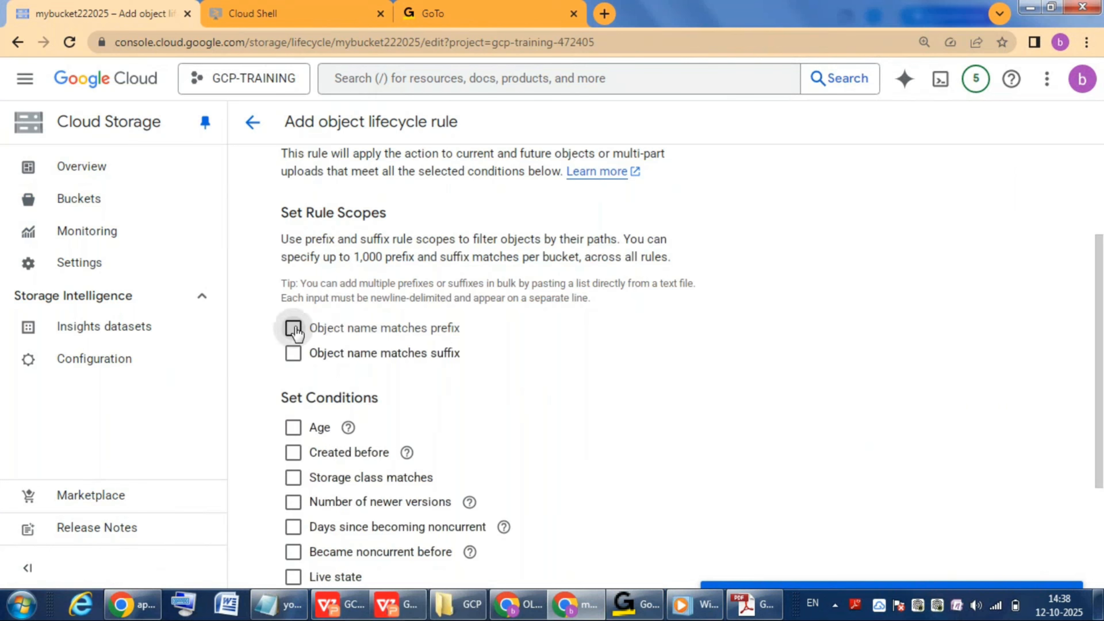
{"action": "left_click", "coordinate": [294, 328]}
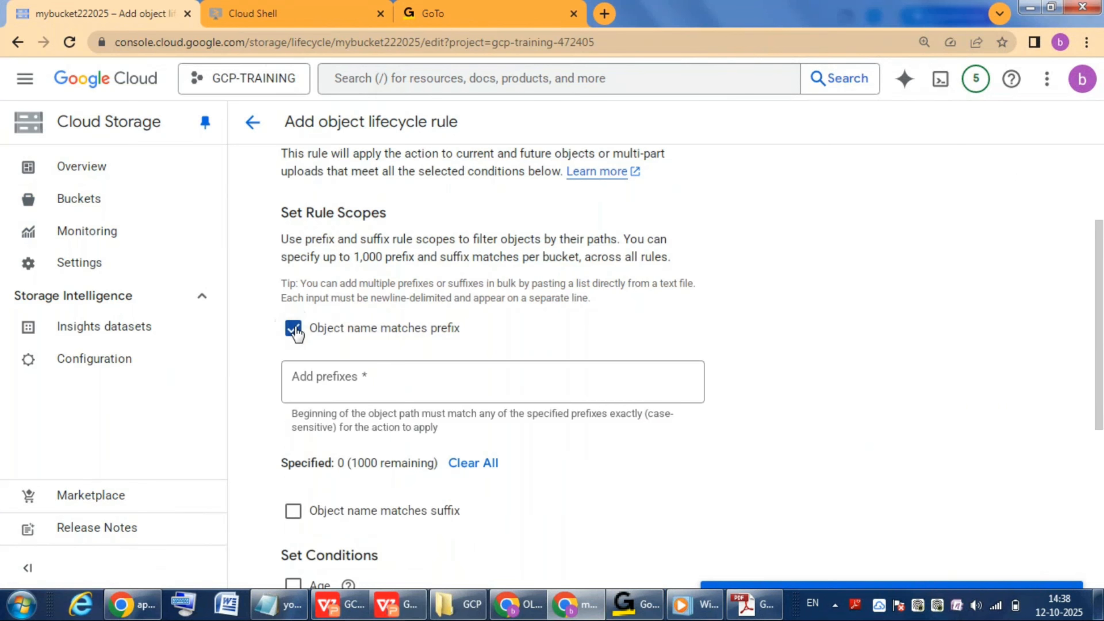
{"action": "left_click", "coordinate": [328, 376]}
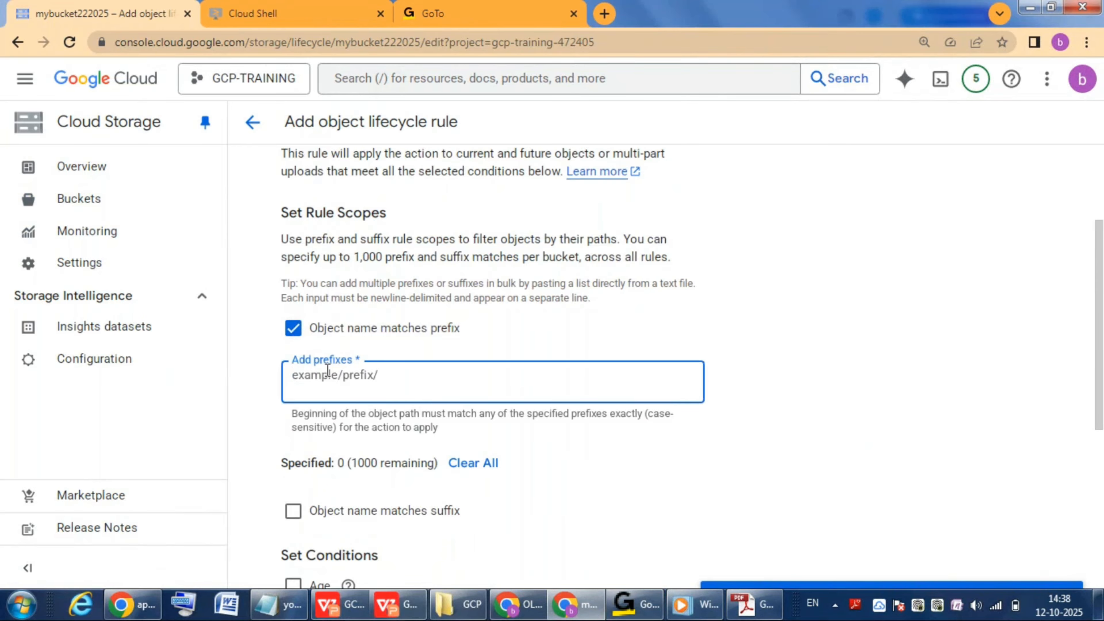
{"action": "type", "text": "11"}
{"action": "left_click", "coordinate": [775, 356]}
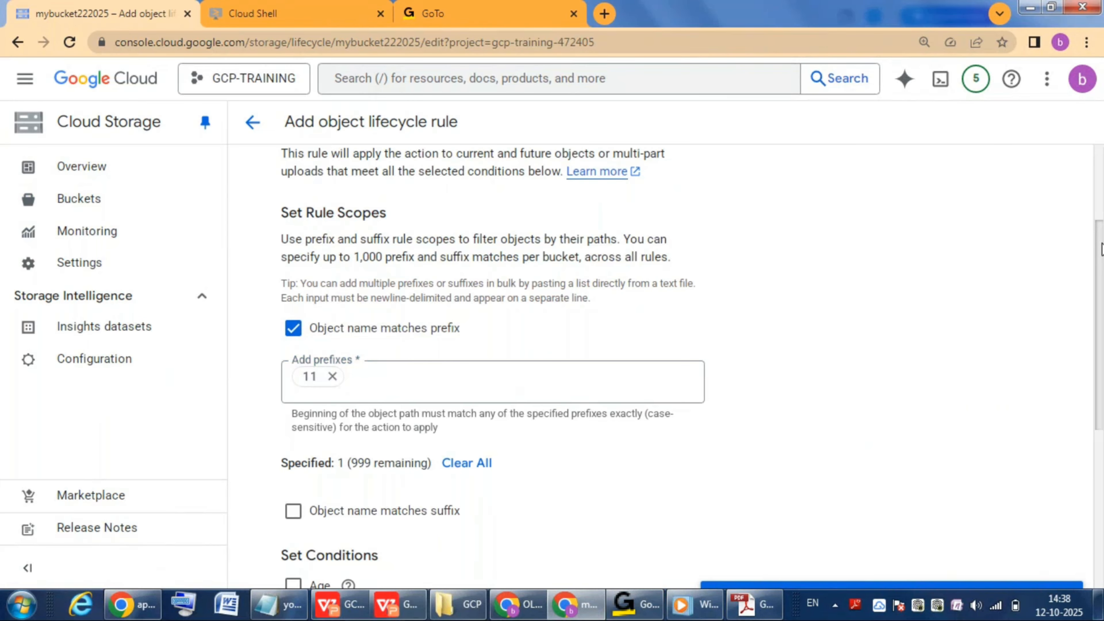
- Restrict the rule to objects whose names match the suffix .jpg
{"action": "scroll", "coordinate": [555, 459], "scroll_direction": "down", "scroll_amount": 3}
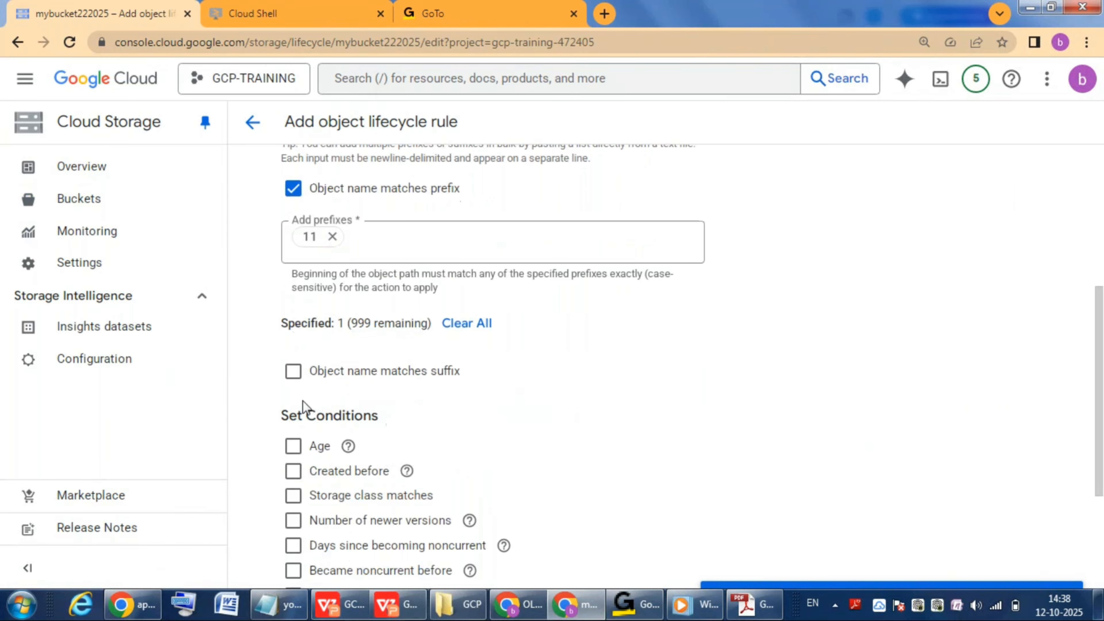
{"action": "left_click", "coordinate": [294, 373]}
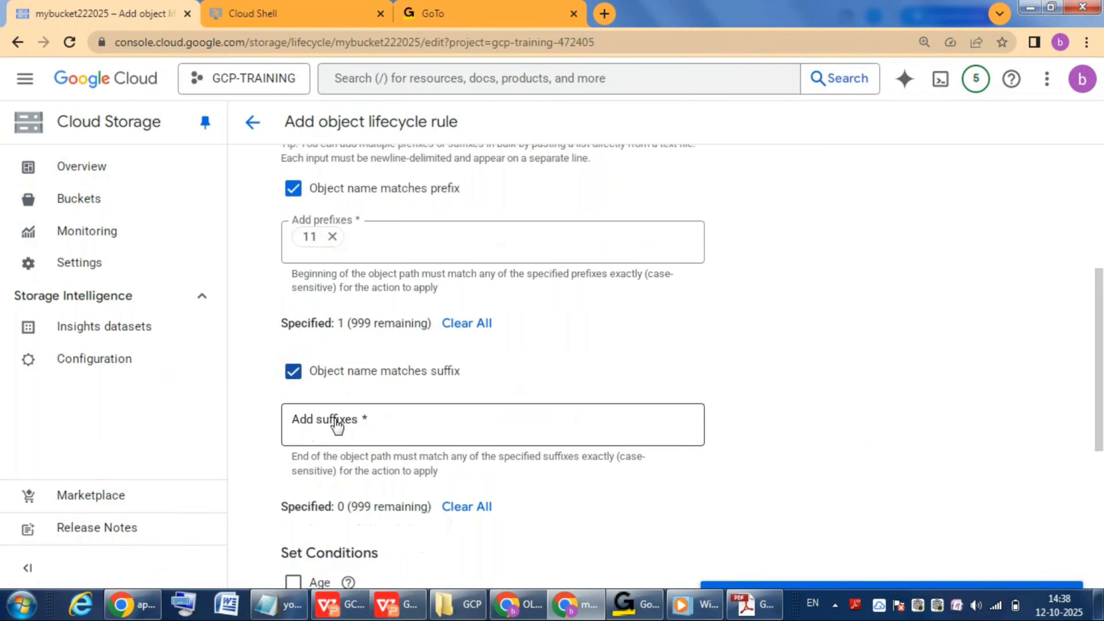
{"action": "left_click", "coordinate": [336, 424]}
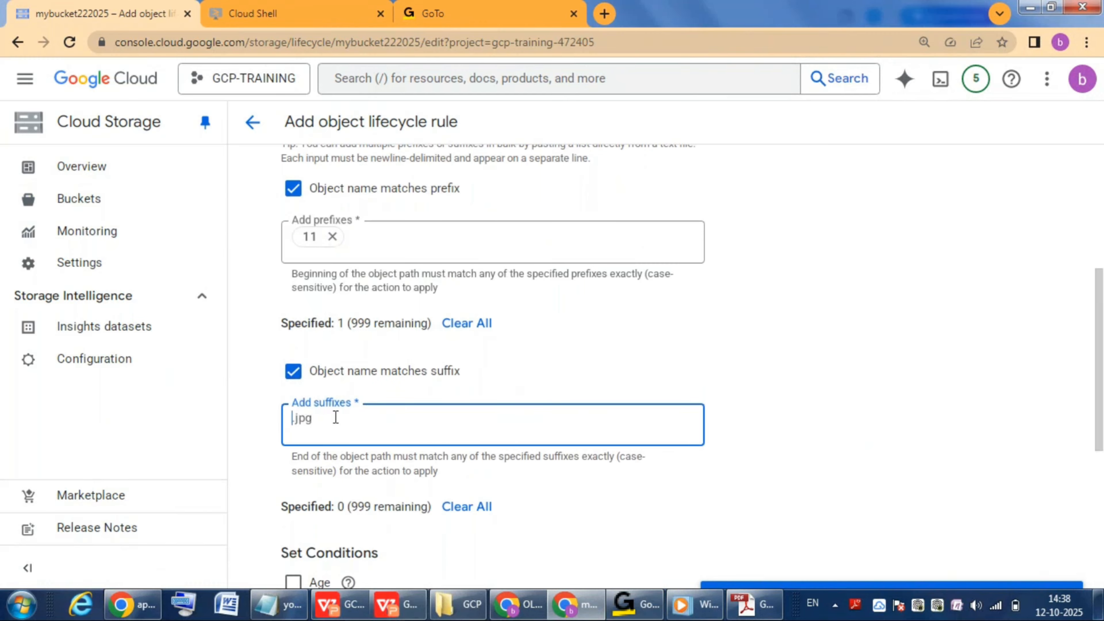
{"action": "type", "text": ".jpg"}
{"action": "left_click", "coordinate": [912, 367]}
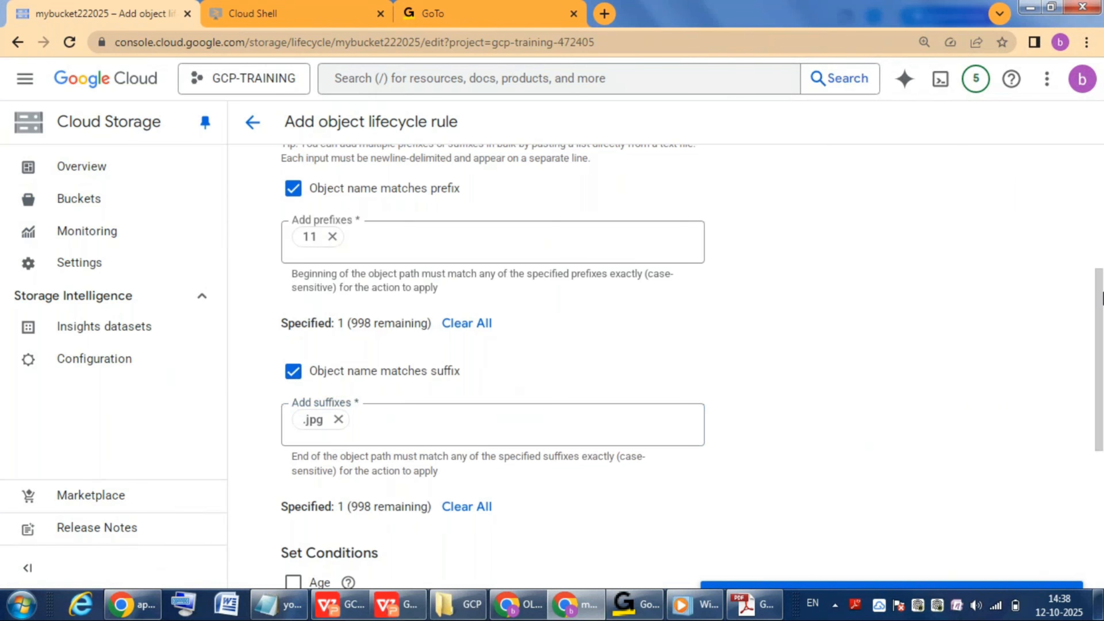
- Add an Age condition of 20 days to the rule and check it against the selected action
{"action": "left_click_drag", "start_coordinate": [1100, 296], "coordinate": [1100, 402]}
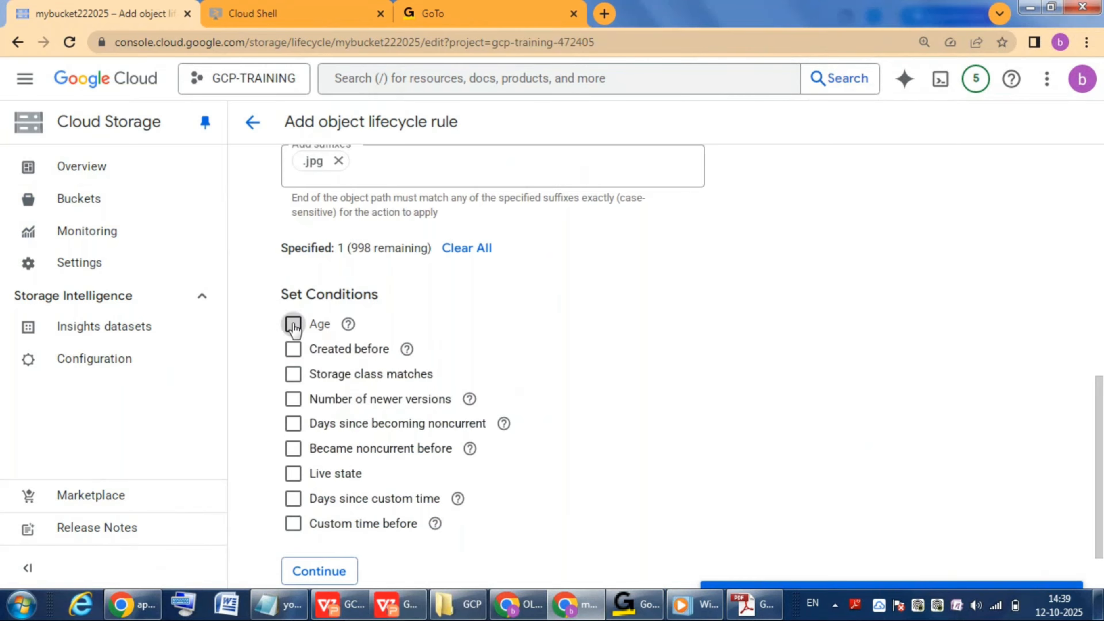
{"action": "left_click", "coordinate": [293, 325]}
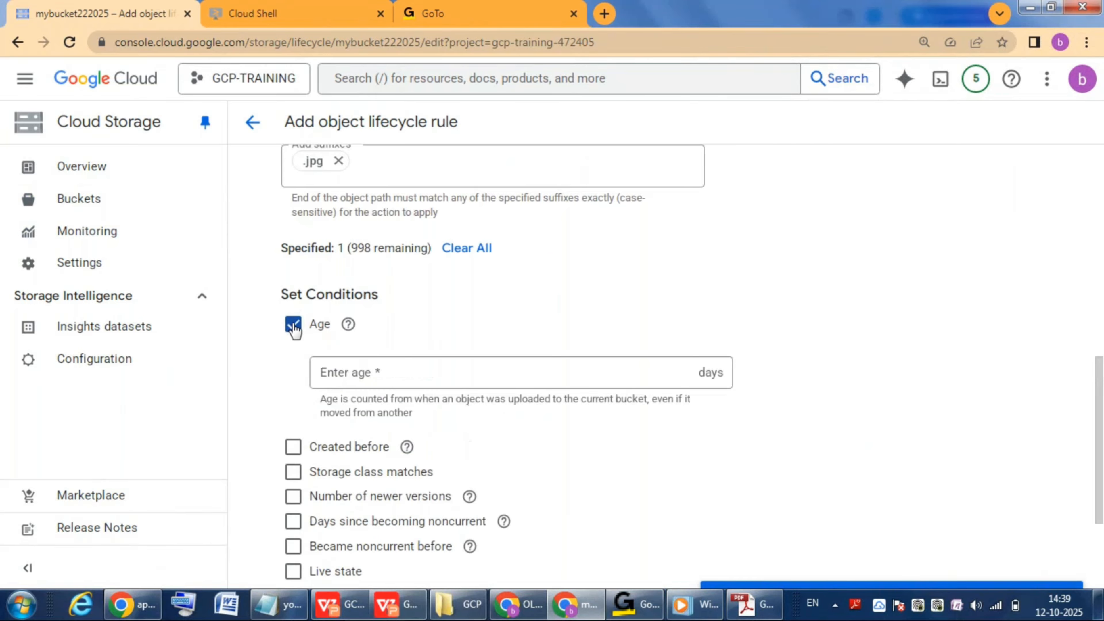
{"action": "left_click", "coordinate": [357, 372]}
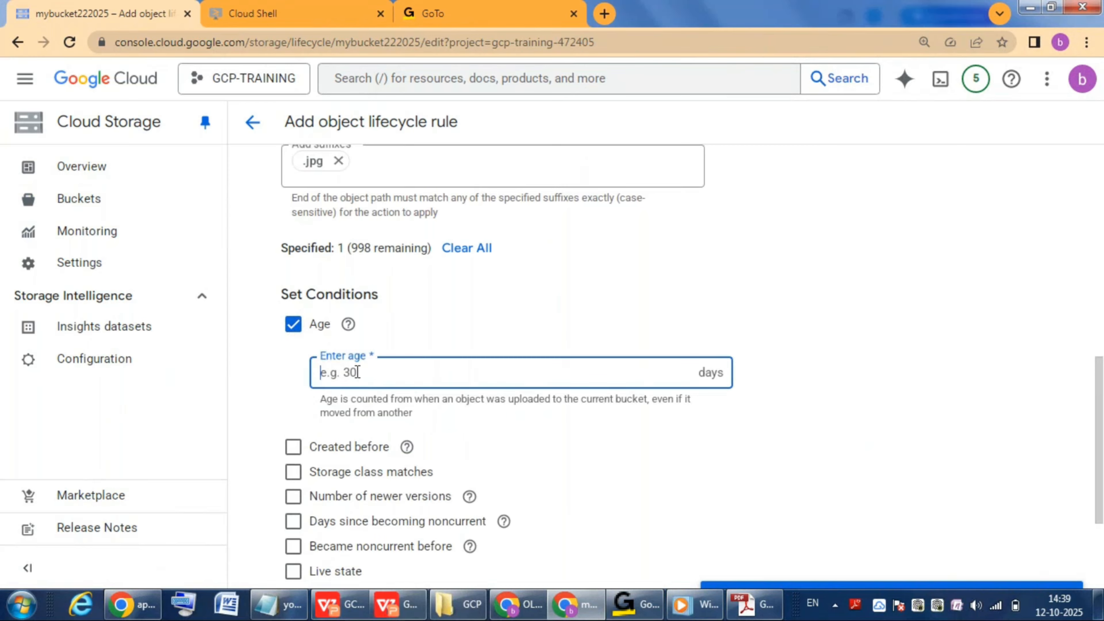
{"action": "type", "text": "20"}
{"action": "double_click", "coordinate": [327, 374]}
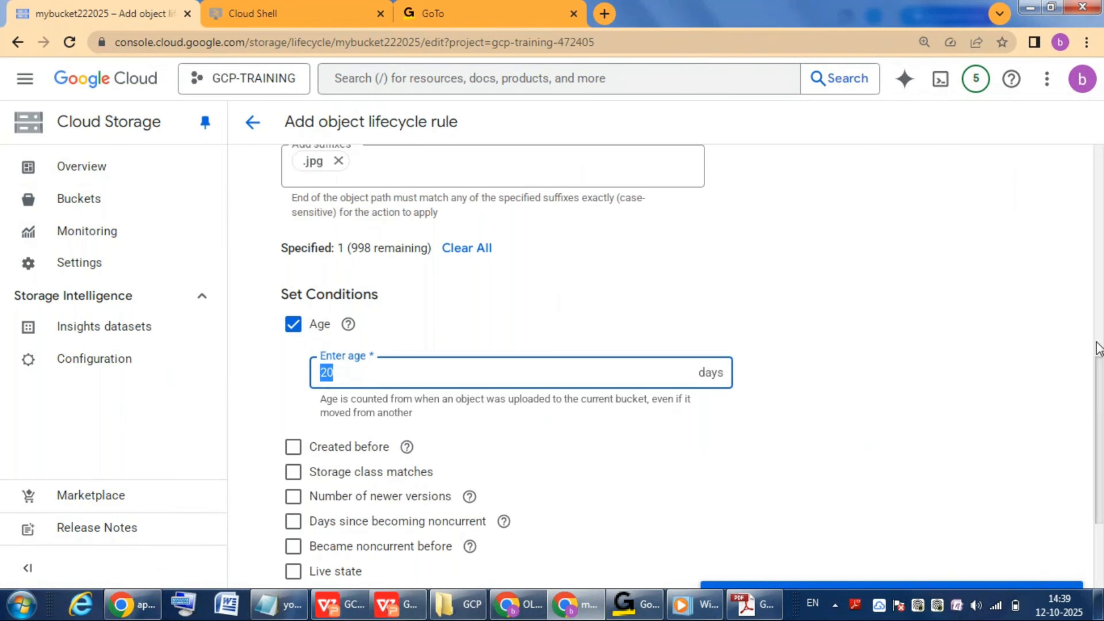
{"action": "left_click_drag", "start_coordinate": [1098, 347], "coordinate": [1094, 136]}
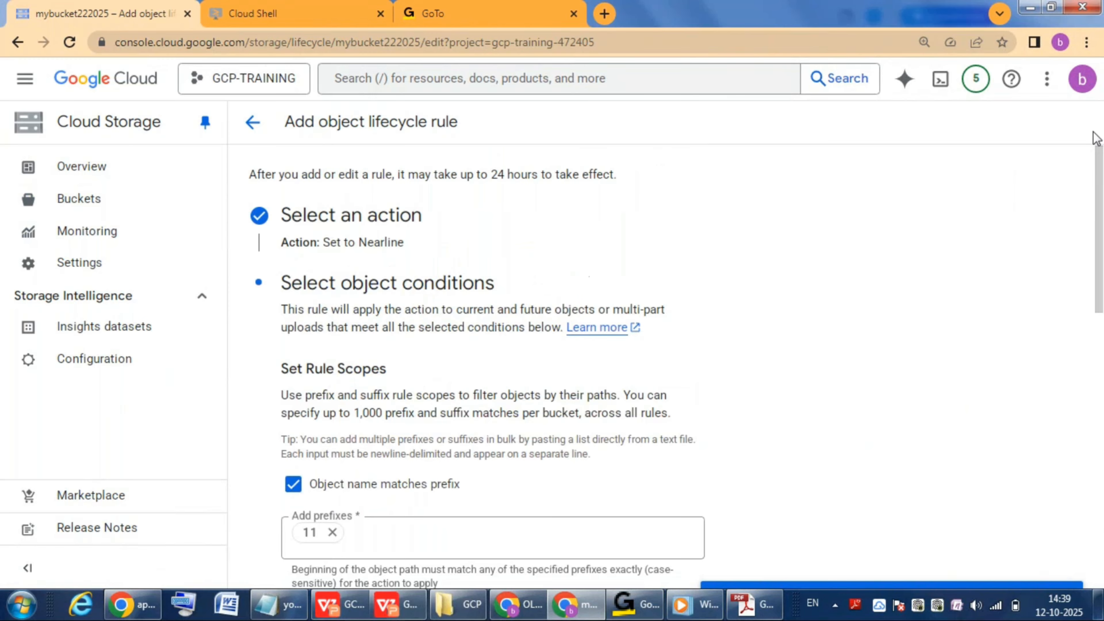
{"action": "double_click", "coordinate": [379, 244]}
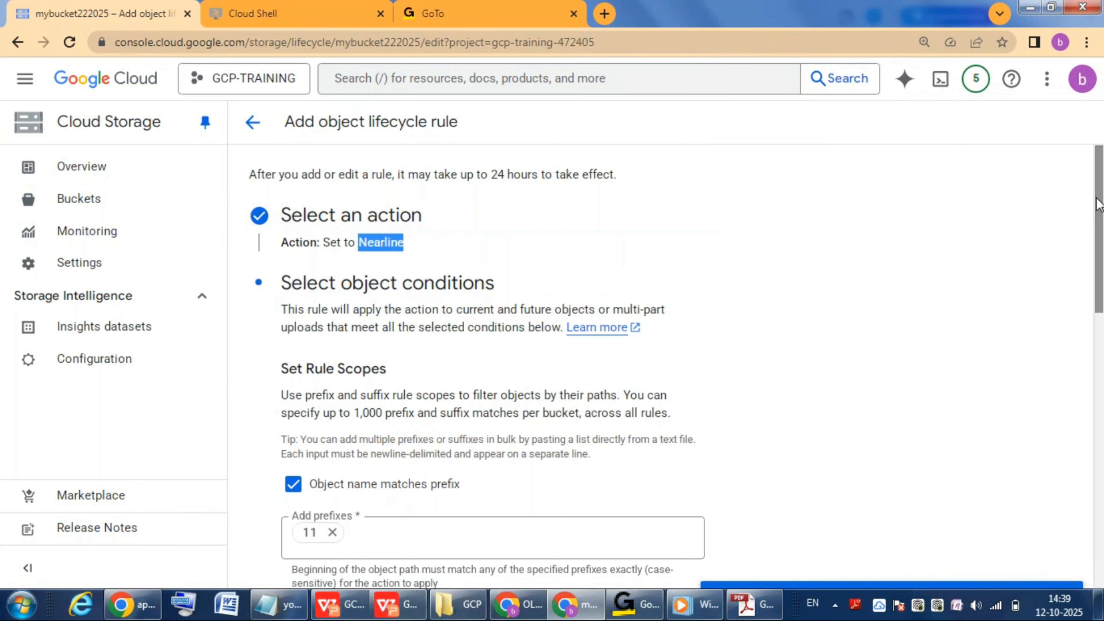
- Add a Storage class matches condition for Standard and create the lifecycle rule
{"action": "left_click_drag", "start_coordinate": [1099, 235], "coordinate": [1100, 437]}
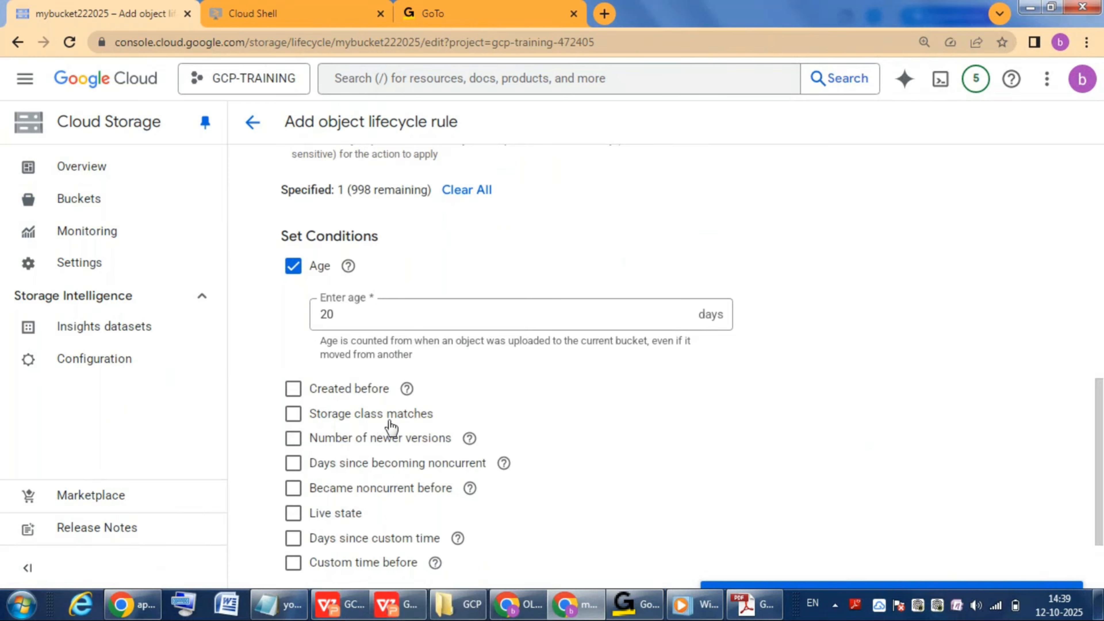
{"action": "left_click", "coordinate": [291, 420]}
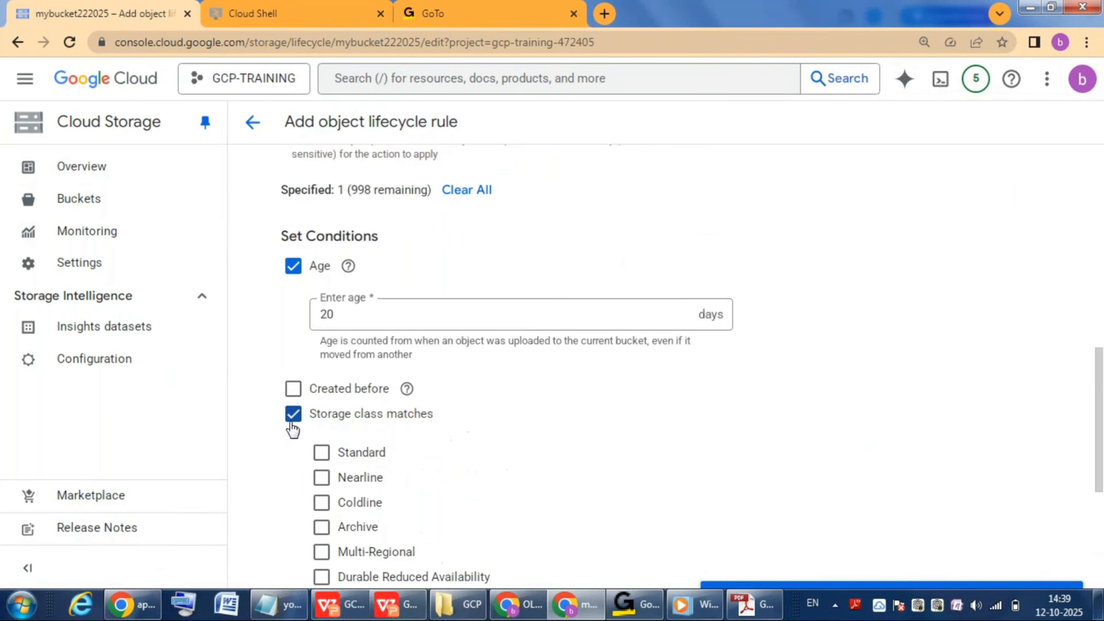
{"action": "left_click", "coordinate": [322, 454]}
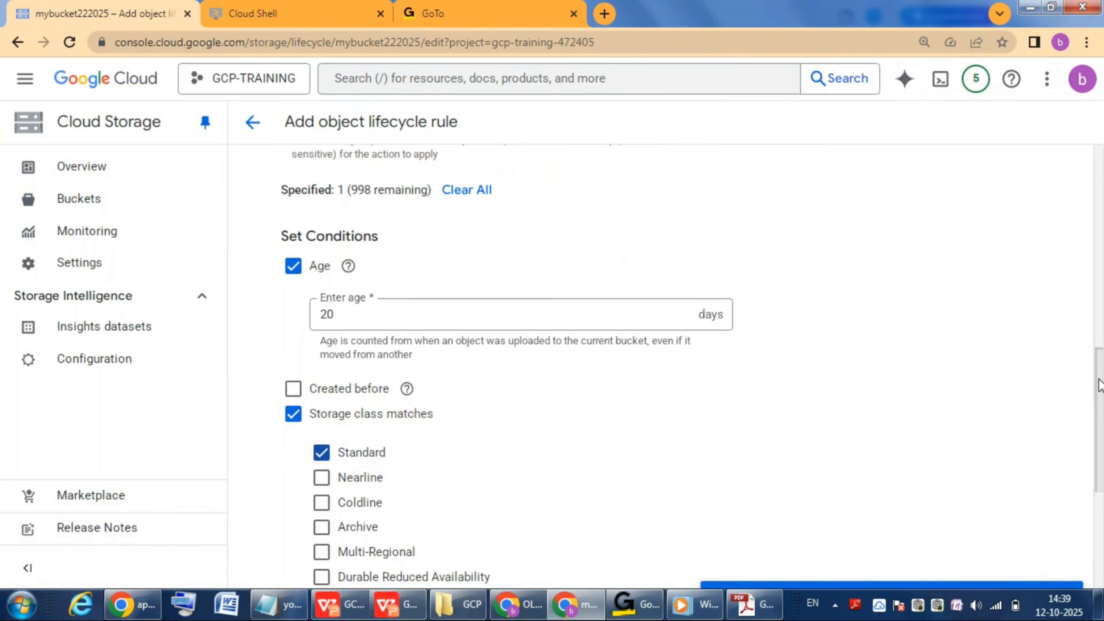
{"action": "scroll", "coordinate": [1099, 385], "scroll_direction": "down", "scroll_amount": 5}
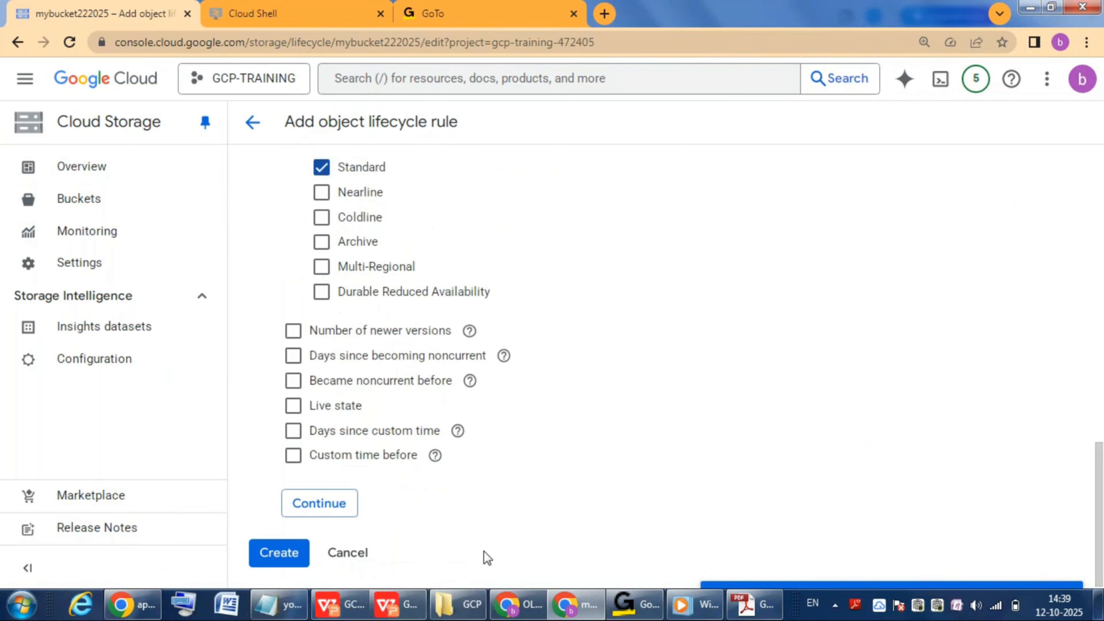
{"action": "left_click", "coordinate": [289, 557]}
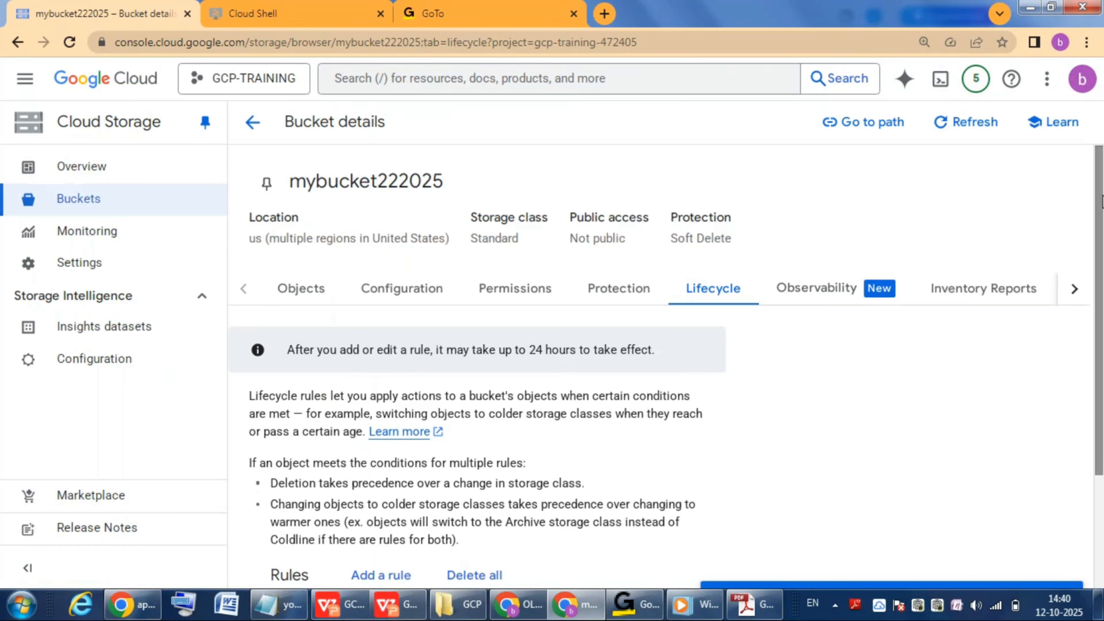
- Review the new lifecycle rule's action and its age, storage class, prefix and suffix conditions in the rules list
{"action": "scroll", "coordinate": [566, 469], "scroll_direction": "down", "scroll_amount": 3}
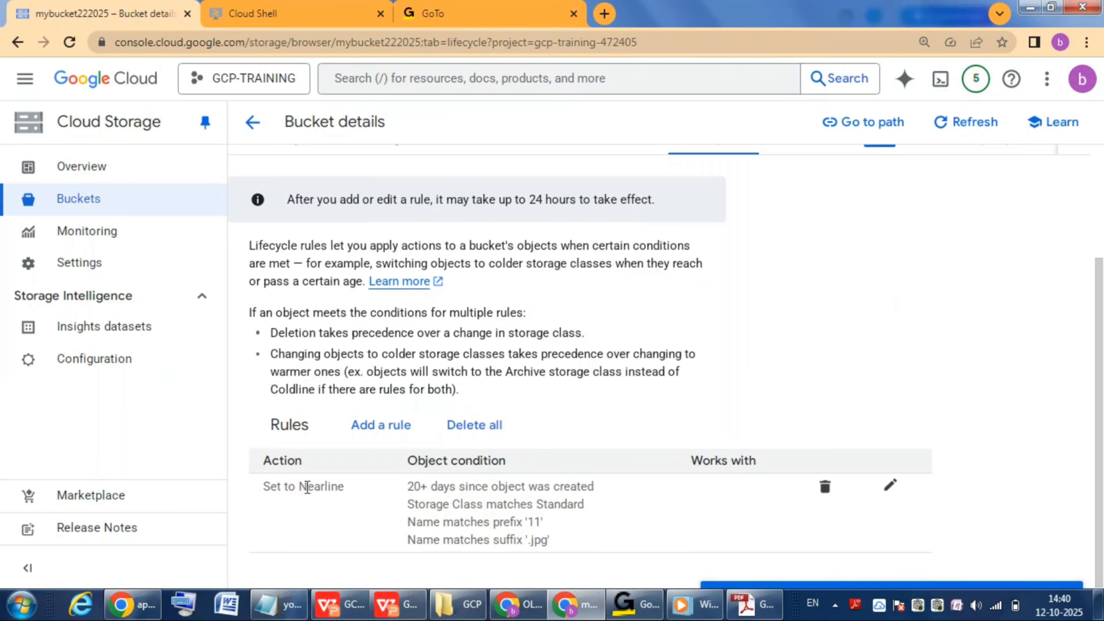
{"action": "left_click_drag", "start_coordinate": [263, 486], "coordinate": [589, 484]}
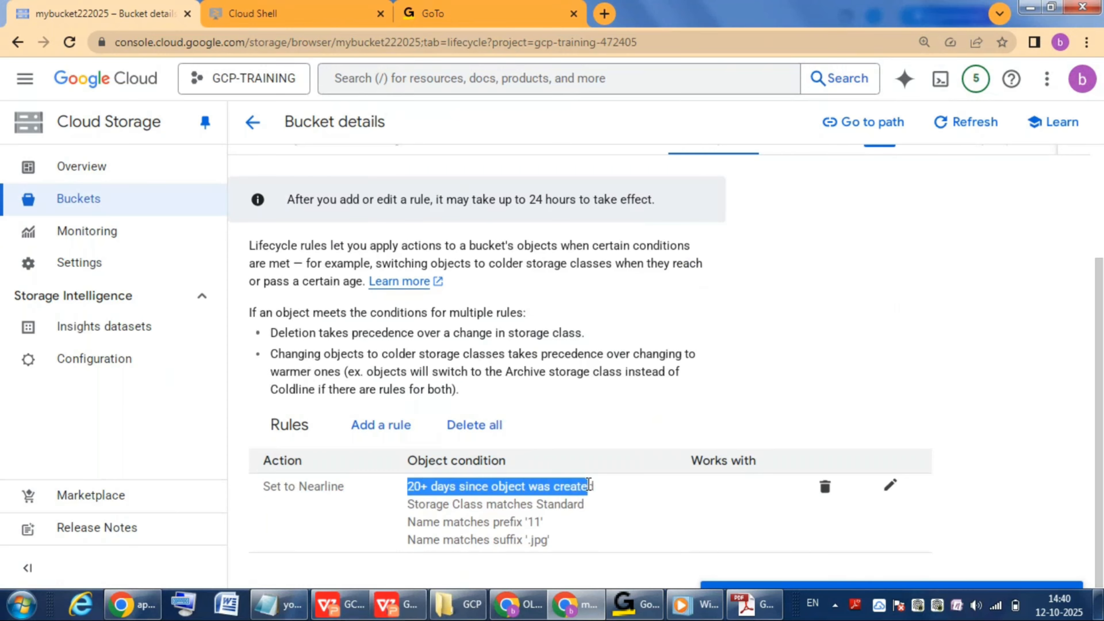
{"action": "left_click", "coordinate": [540, 505]}
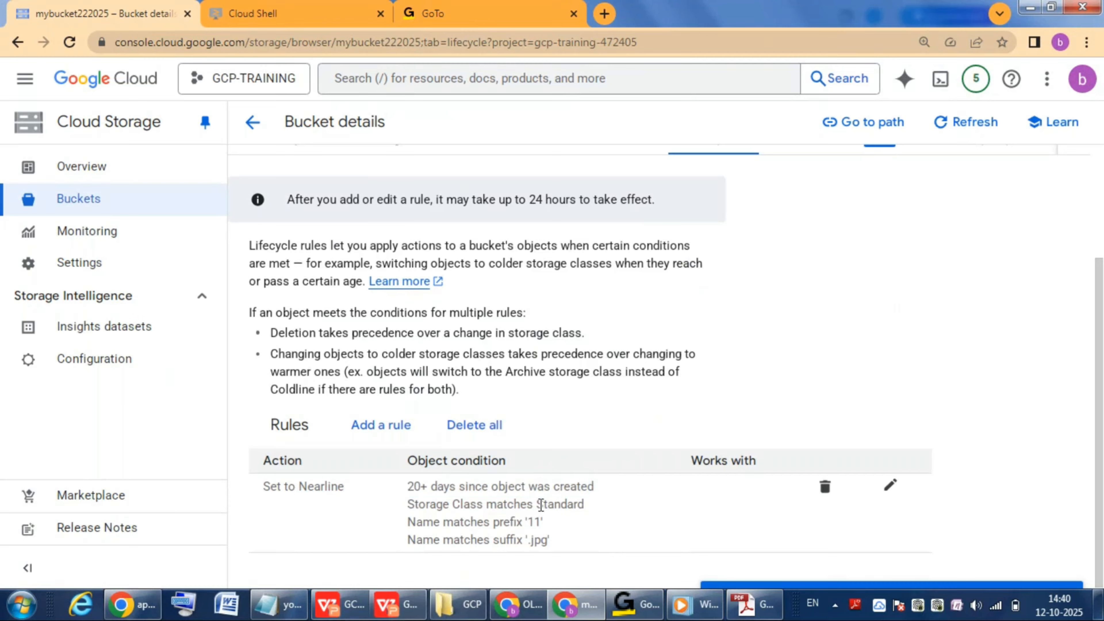
{"action": "left_click_drag", "start_coordinate": [540, 505], "coordinate": [584, 502]}
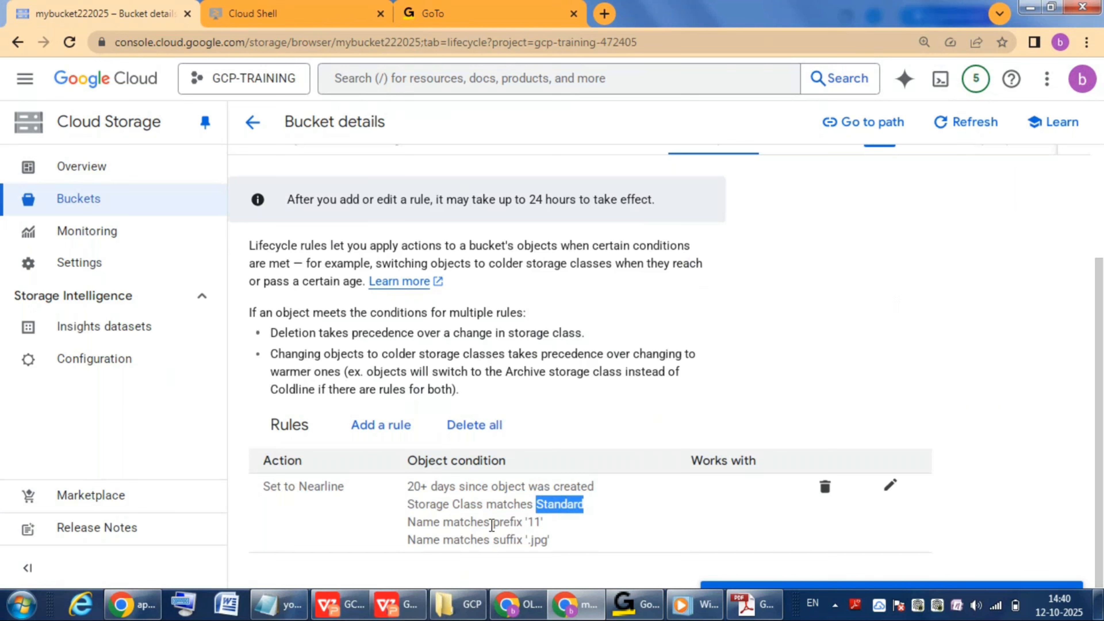
{"action": "left_click_drag", "start_coordinate": [492, 524], "coordinate": [555, 542]}
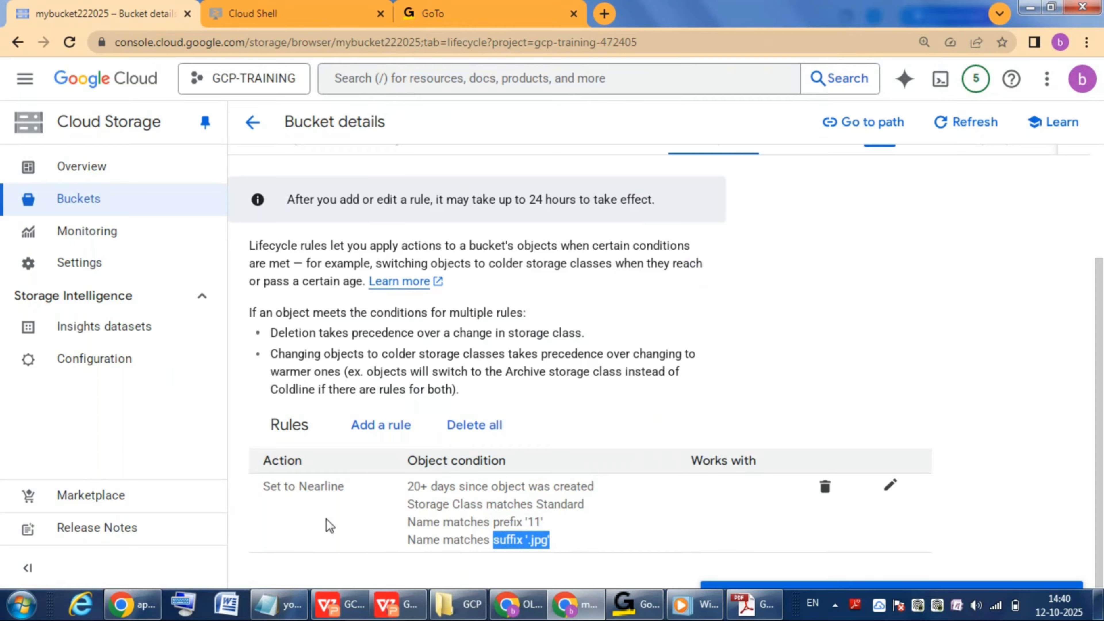
{"action": "left_click", "coordinate": [612, 541]}
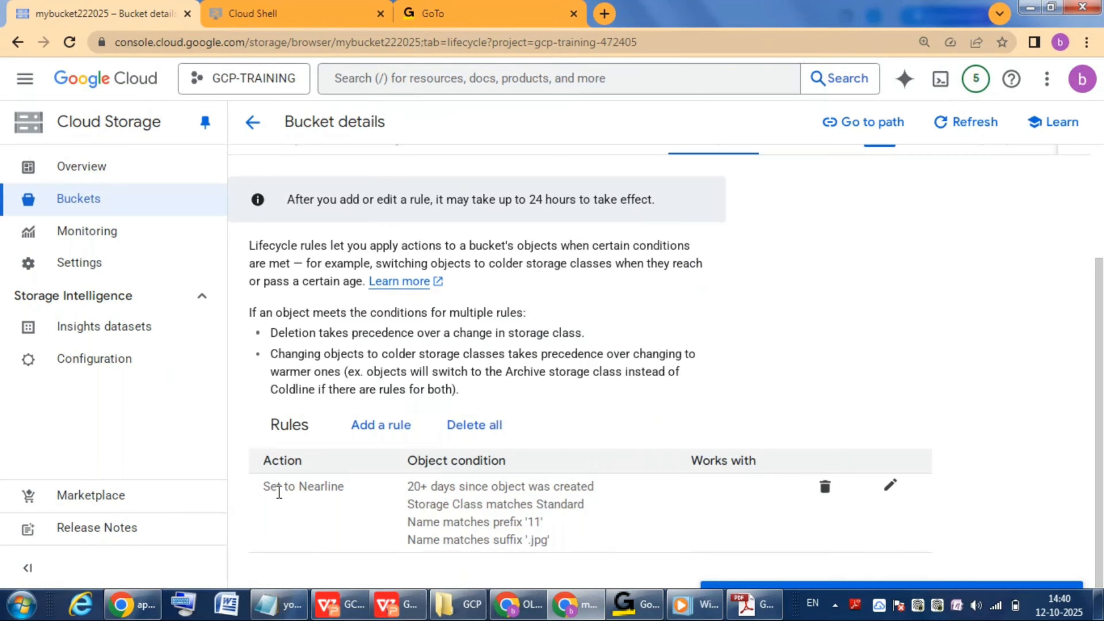
{"action": "double_click", "coordinate": [327, 489]}
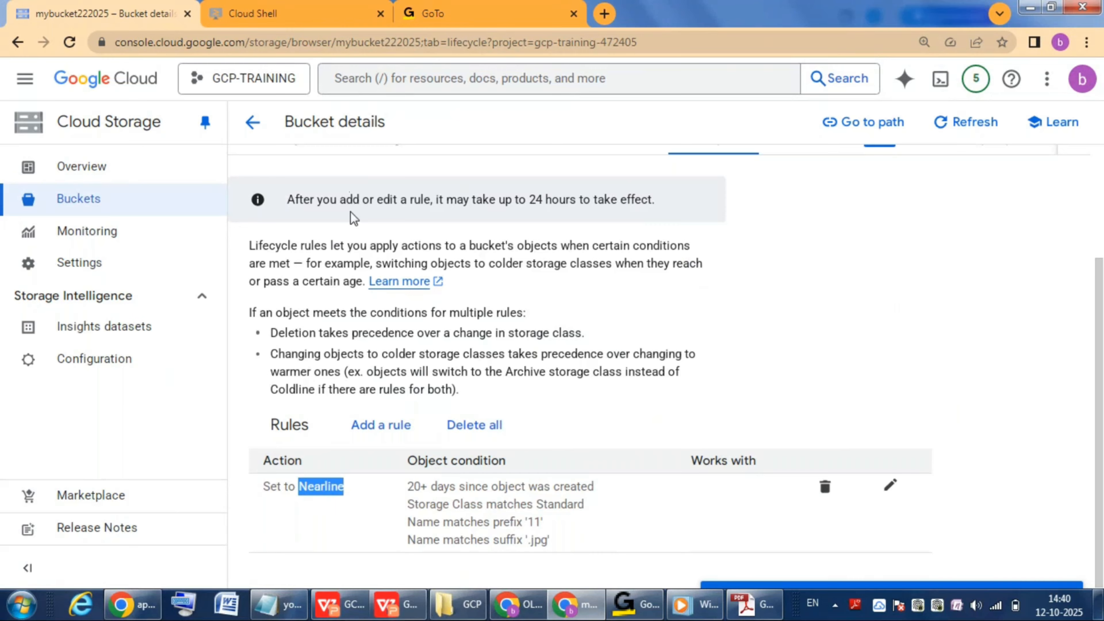
- Read the notice on how long a lifecycle rule takes to apply, recheck the rule's action, and return to the buckets list
{"action": "left_click_drag", "start_coordinate": [350, 211], "coordinate": [349, 201]}
{"action": "double_click", "coordinate": [350, 200]}
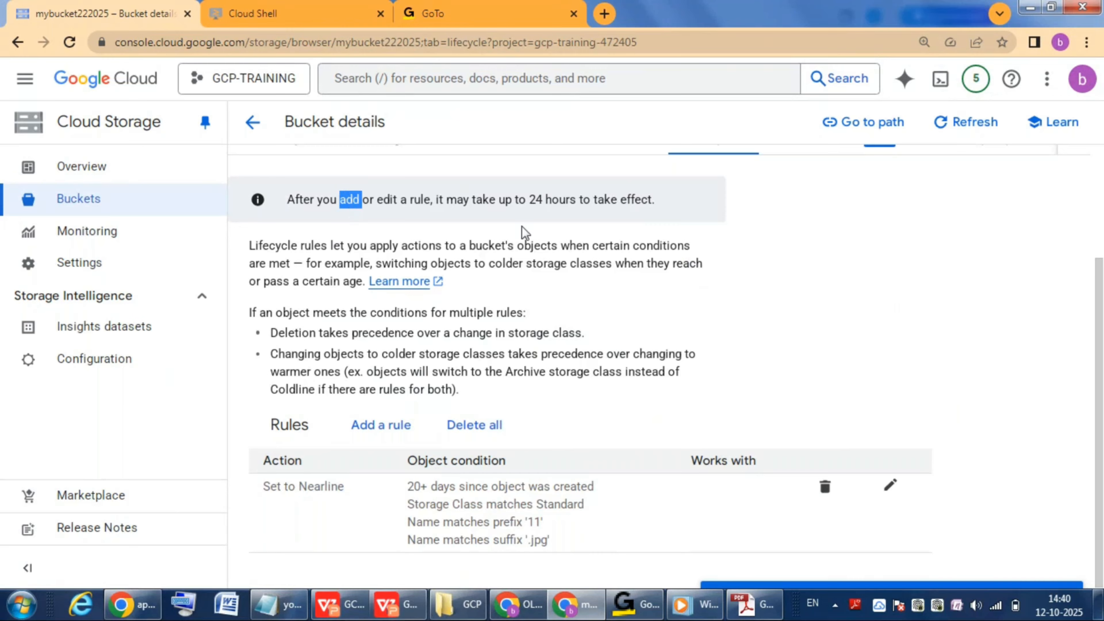
{"action": "left_click_drag", "start_coordinate": [531, 200], "coordinate": [654, 200]}
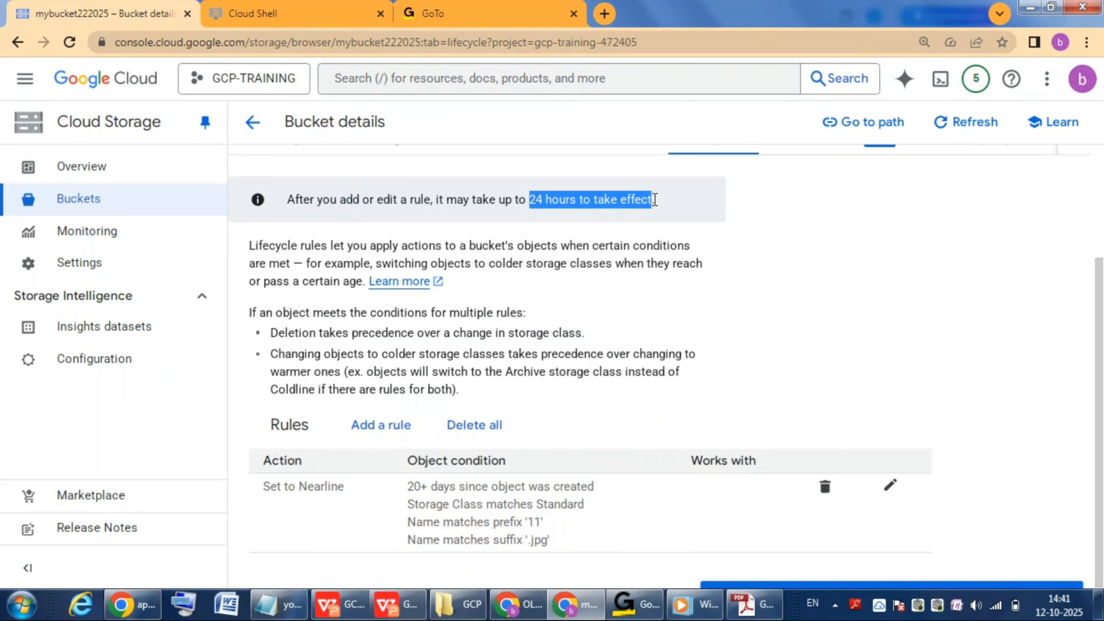
{"action": "left_click", "coordinate": [580, 223]}
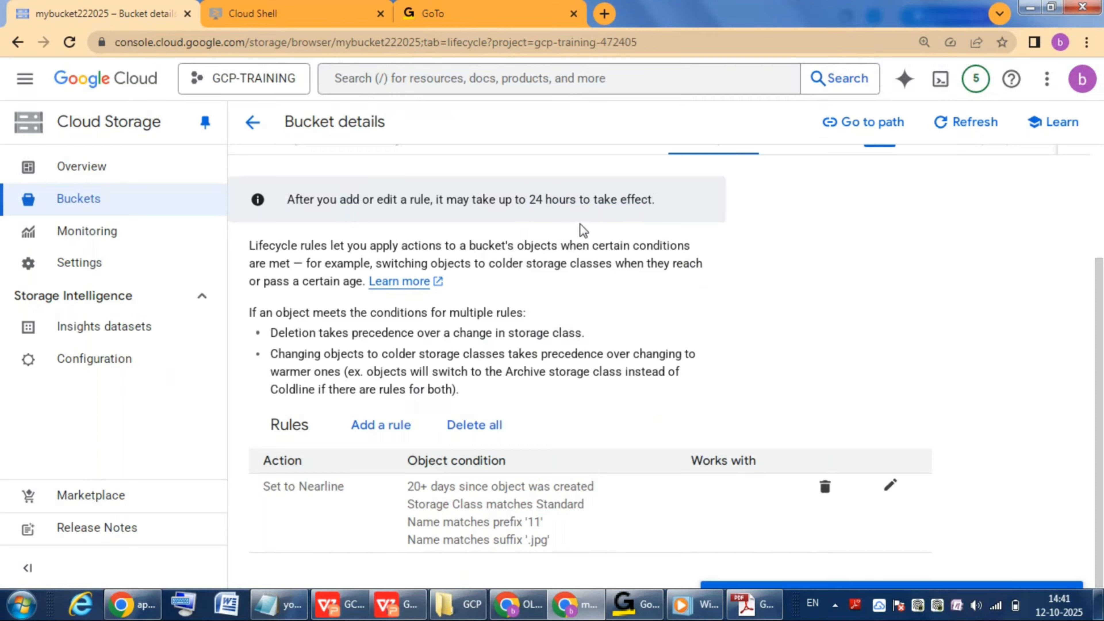
{"action": "double_click", "coordinate": [536, 200]}
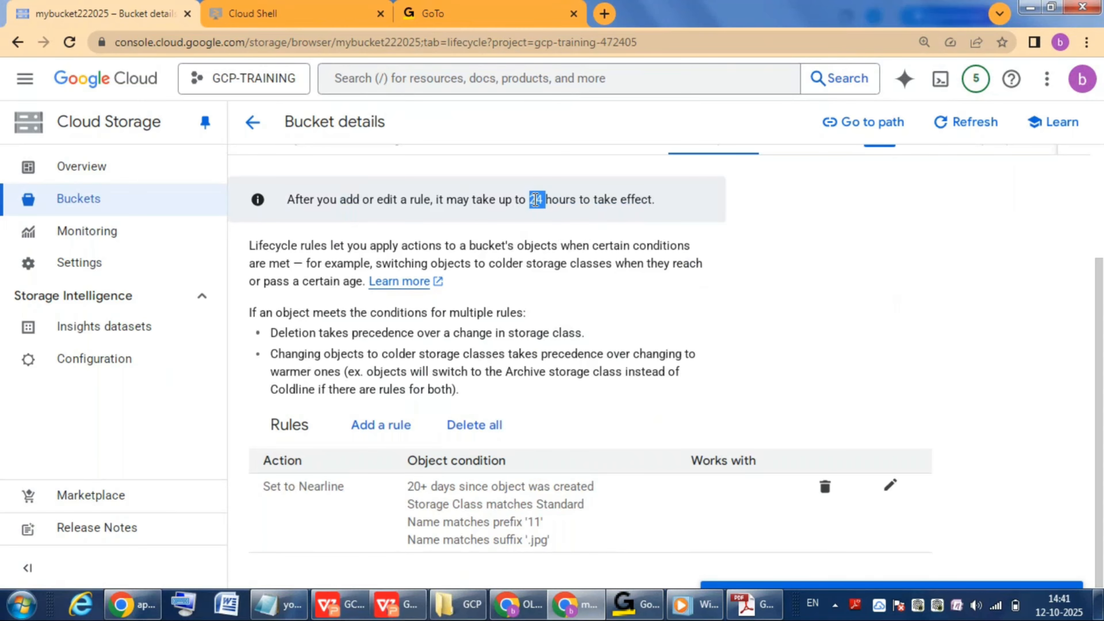
{"action": "double_click", "coordinate": [315, 488]}
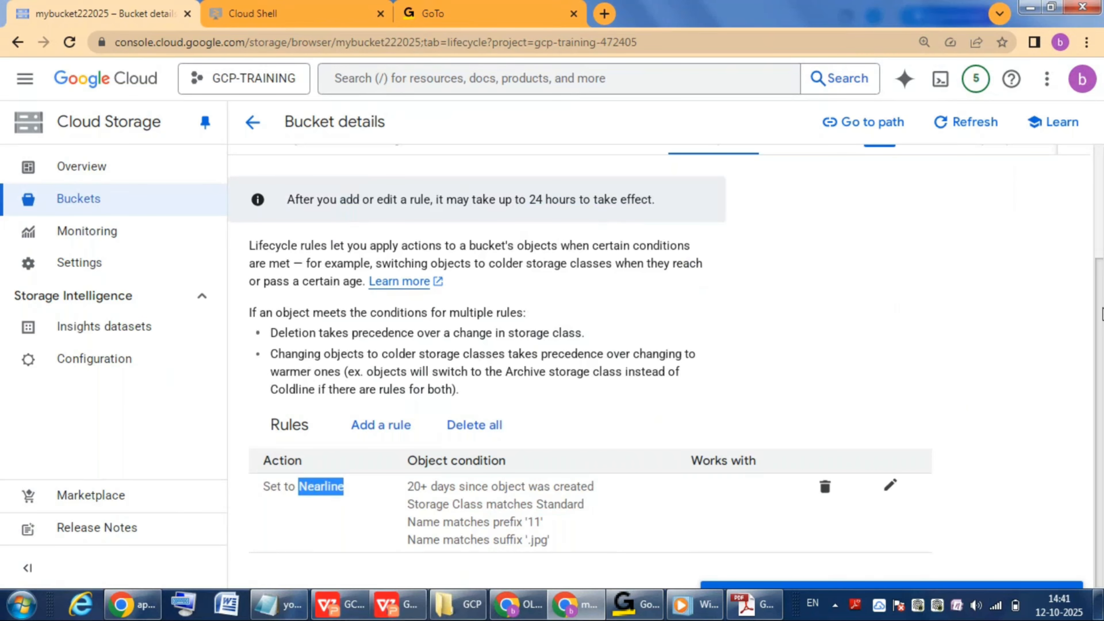
{"action": "scroll", "coordinate": [1102, 313], "scroll_direction": "up", "scroll_amount": 3}
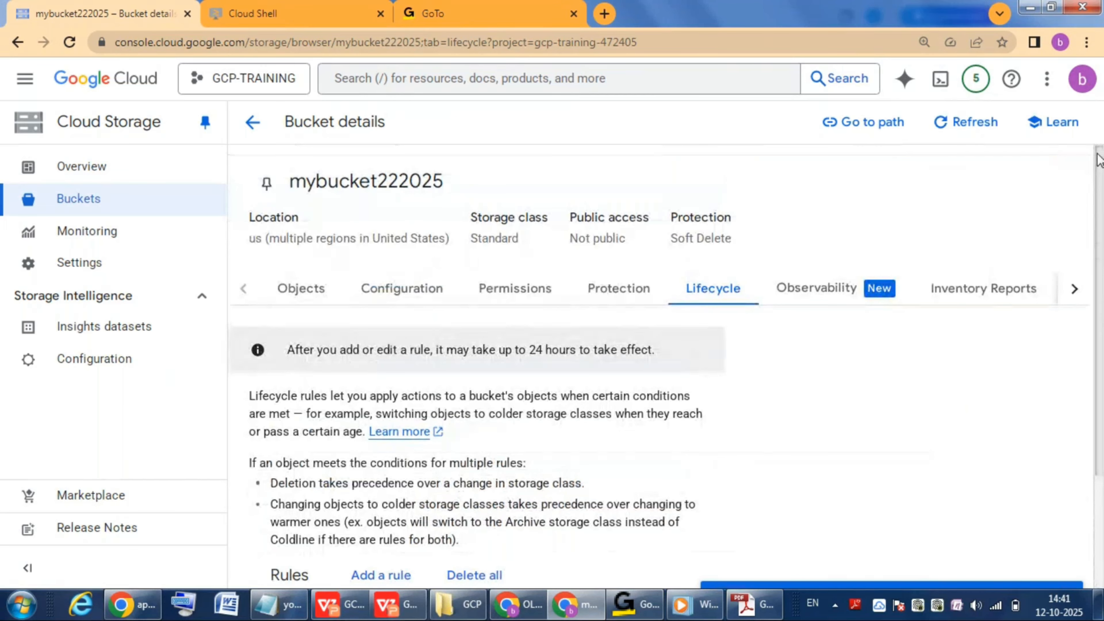
{"action": "left_click", "coordinate": [253, 127]}
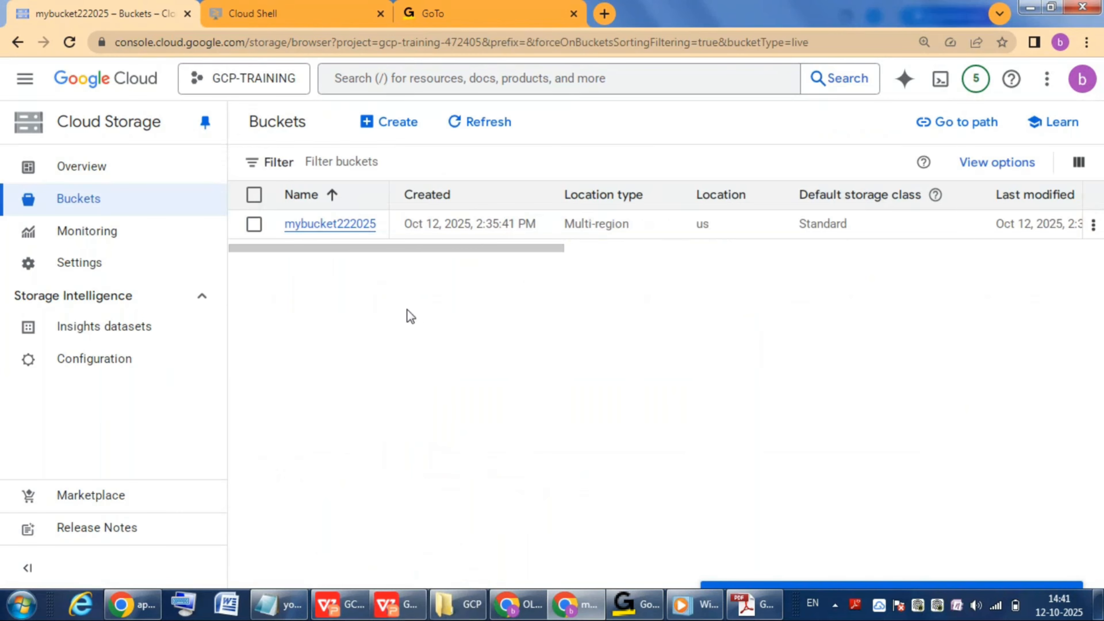
- Start creating a new bucket and name it mybucket002025
{"action": "left_click", "coordinate": [396, 124]}
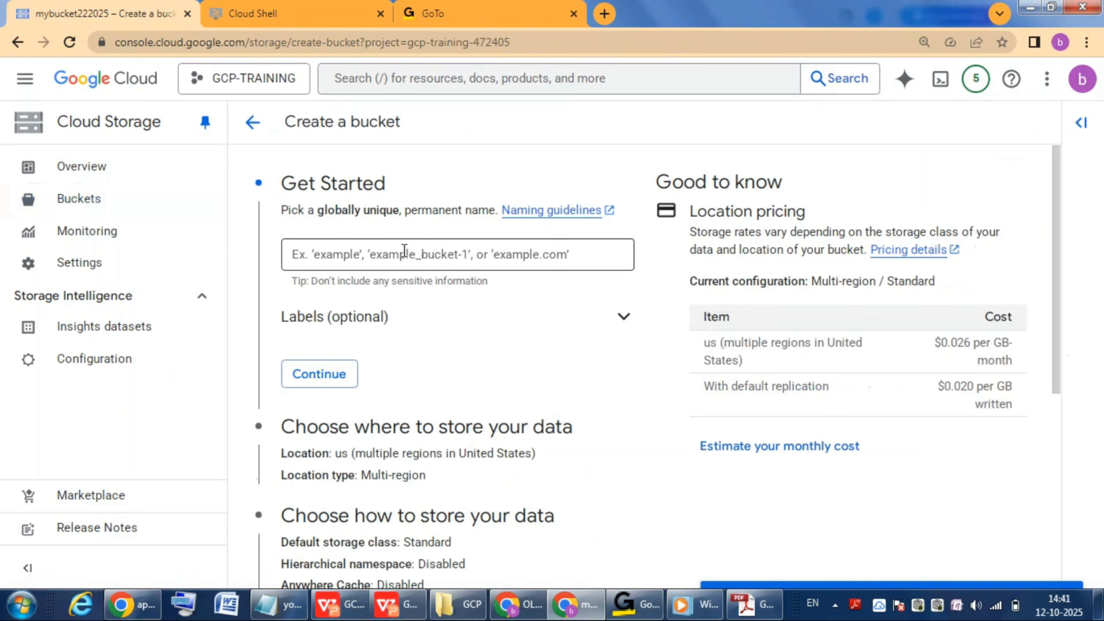
{"action": "left_click", "coordinate": [404, 251]}
{"action": "type", "text": "my"}
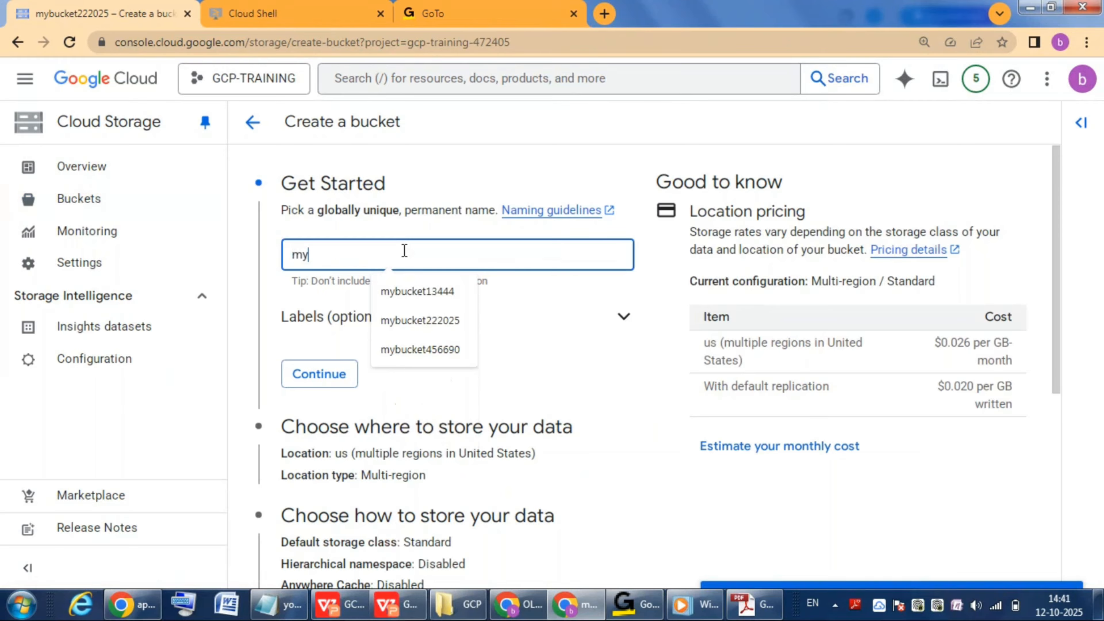
{"action": "type", "text": "bucket00"}
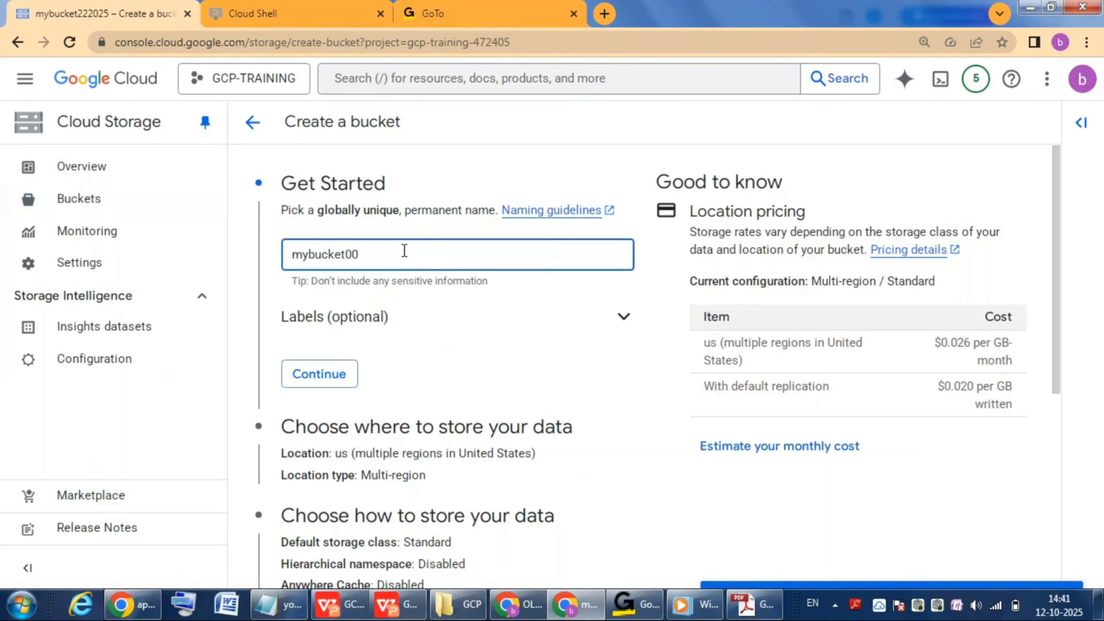
{"action": "type", "text": "2025"}
{"action": "left_click", "coordinate": [437, 368]}
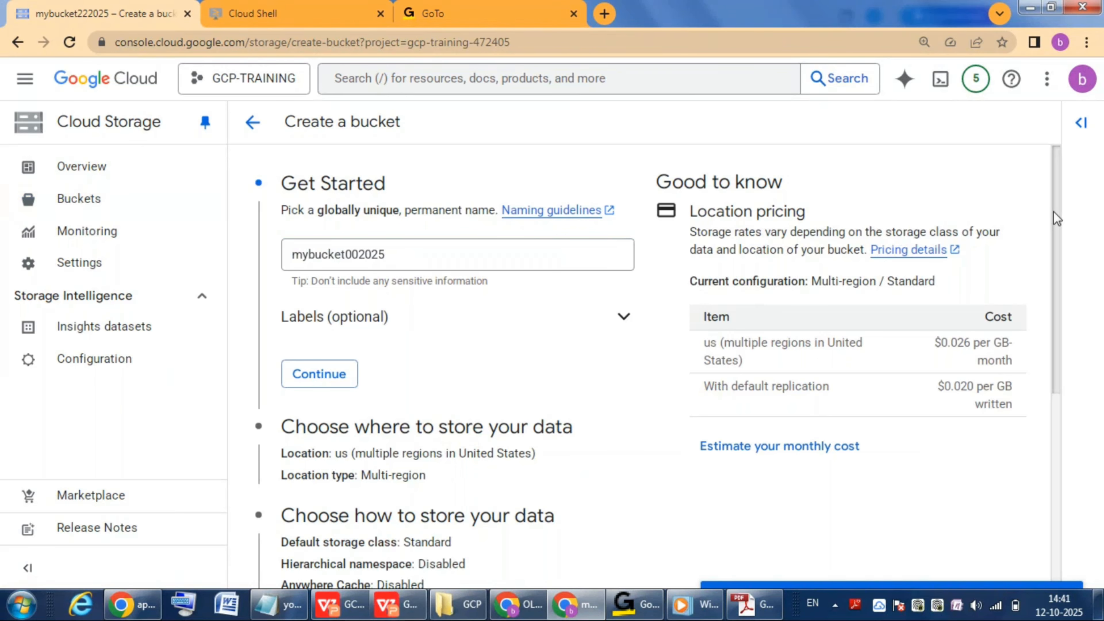
- Set the new bucket's location type to Region, keeping us-east1 (South Carolina)
{"action": "scroll", "coordinate": [1053, 210], "scroll_direction": "down", "scroll_amount": 3}
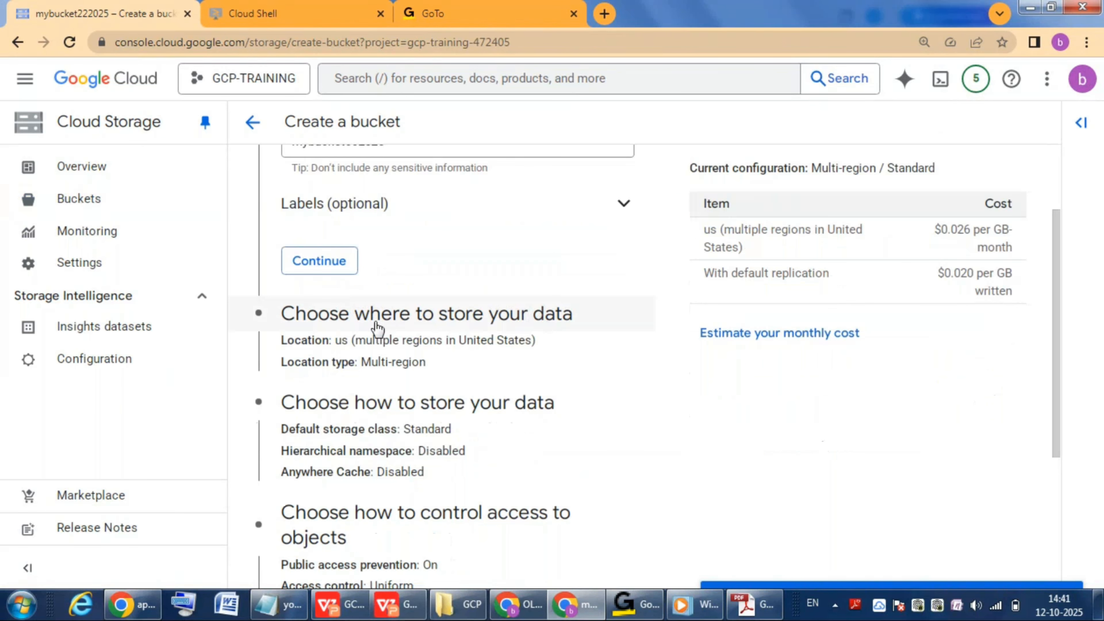
{"action": "left_click", "coordinate": [479, 324]}
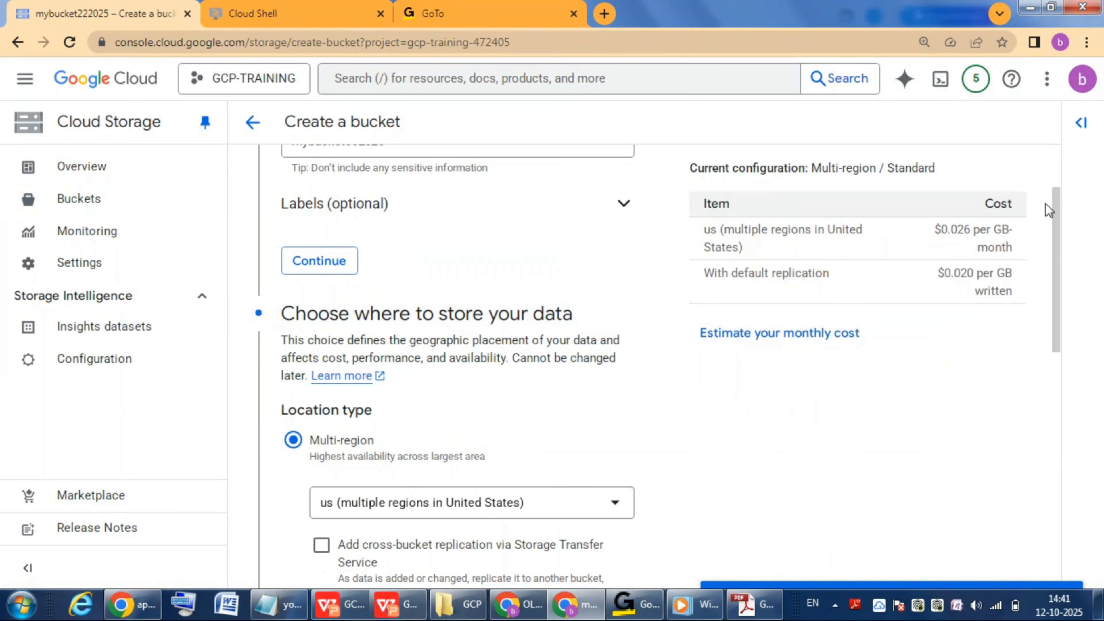
{"action": "scroll", "coordinate": [1053, 225], "scroll_direction": "down", "scroll_amount": 7}
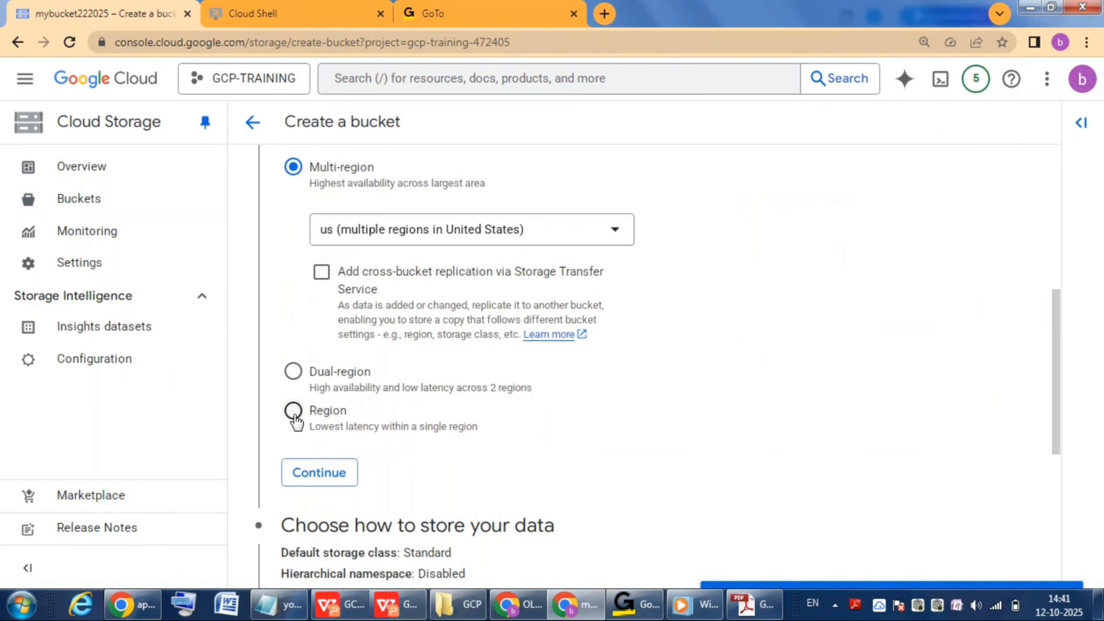
{"action": "left_click", "coordinate": [295, 412]}
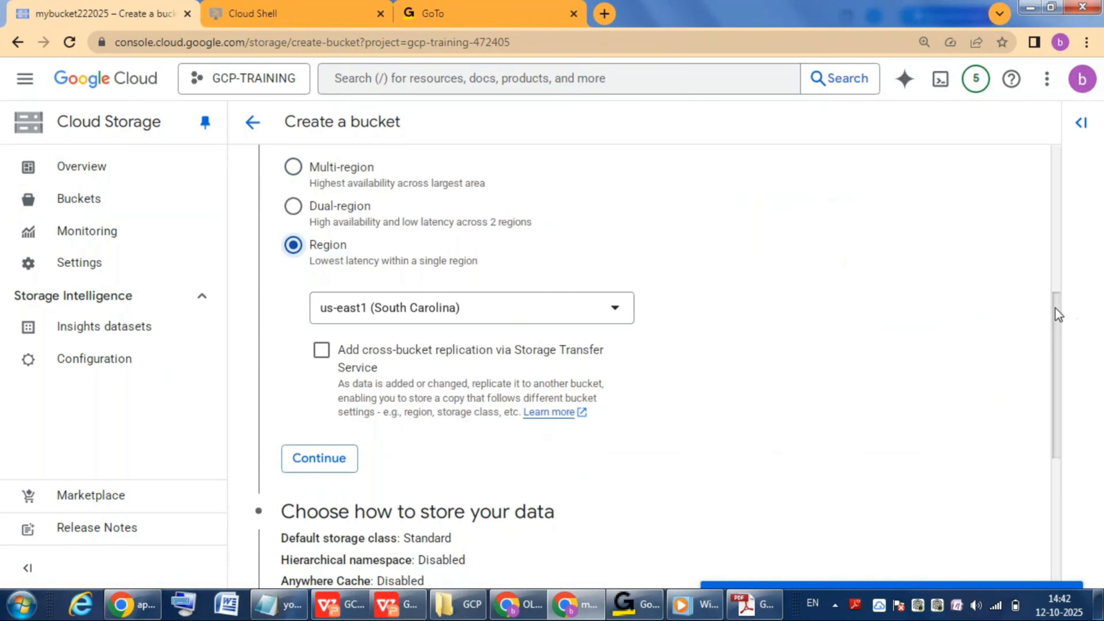
- Review the object protection settings, examining the soft delete policy and its default retention duration
{"action": "left_click_drag", "start_coordinate": [1055, 308], "coordinate": [1053, 341]}
{"action": "scroll", "coordinate": [1054, 366], "scroll_direction": "down", "scroll_amount": 3}
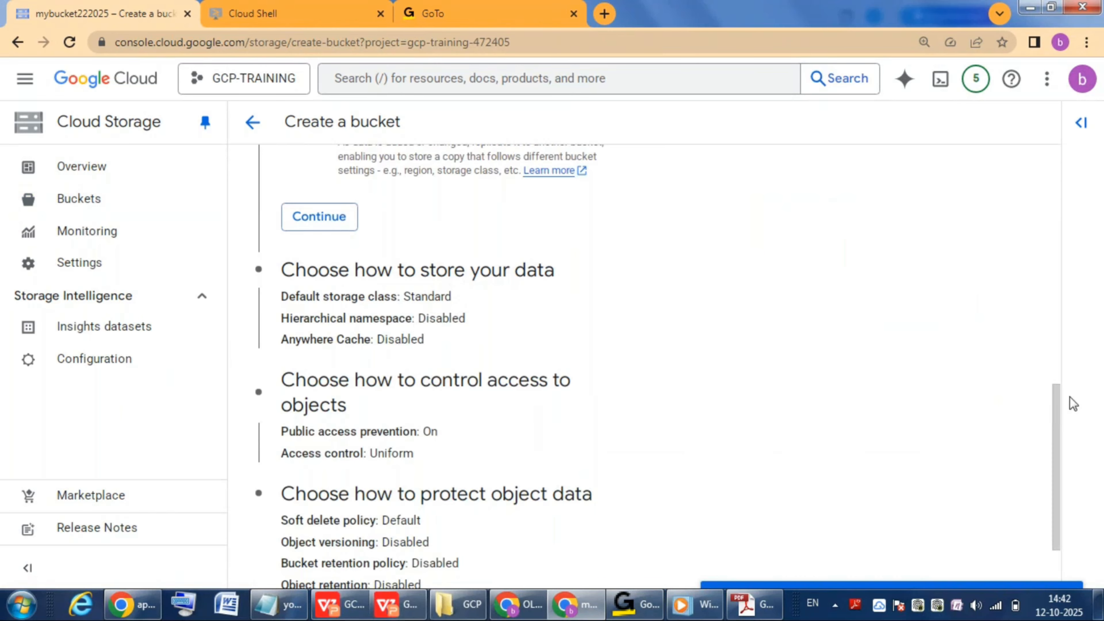
{"action": "left_click_drag", "start_coordinate": [1057, 393], "coordinate": [1054, 457]}
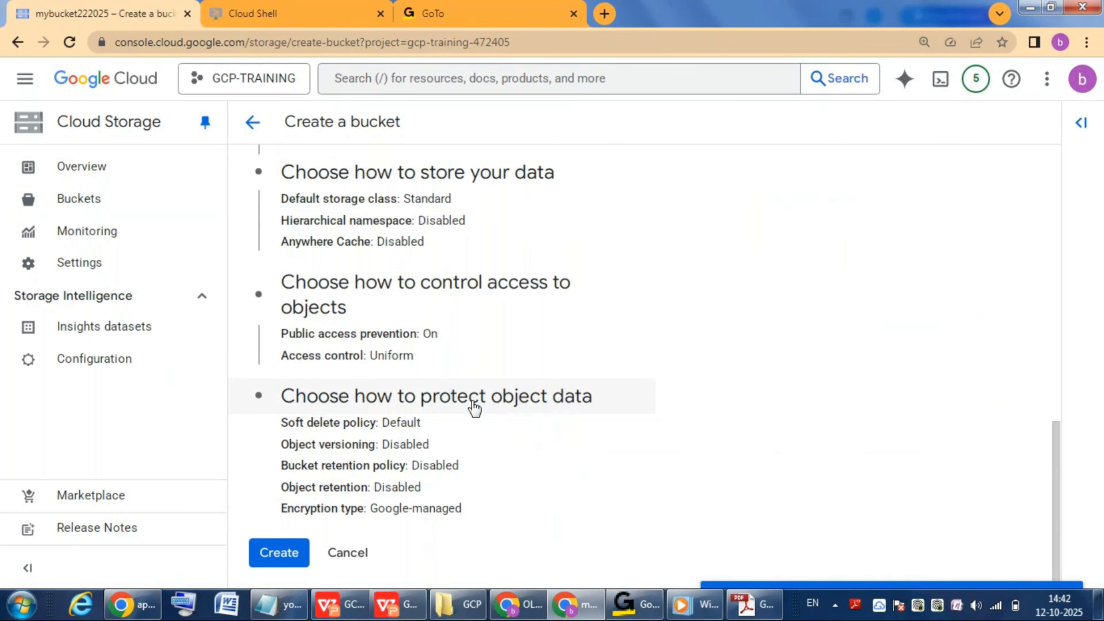
{"action": "left_click", "coordinate": [456, 398]}
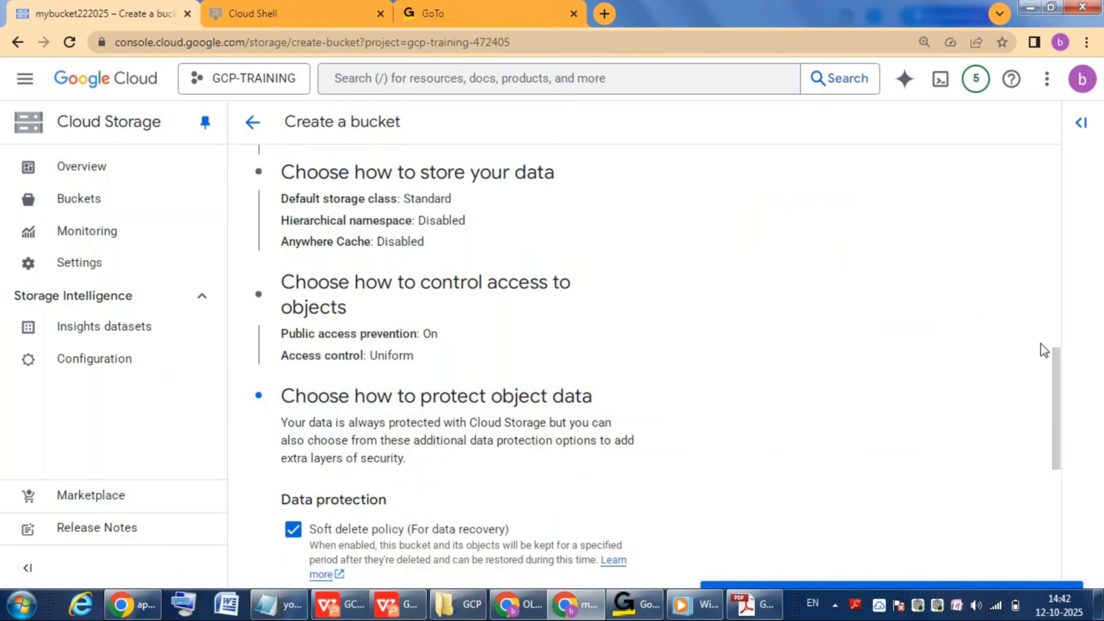
{"action": "left_click_drag", "start_coordinate": [1053, 357], "coordinate": [1053, 420]}
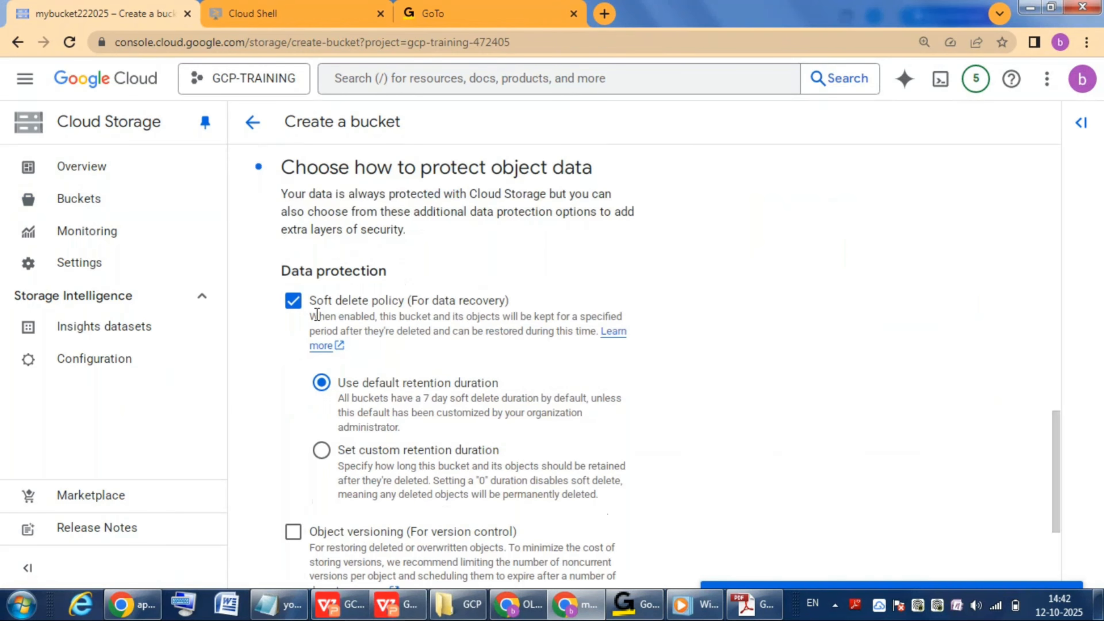
{"action": "left_click_drag", "start_coordinate": [310, 299], "coordinate": [408, 310]}
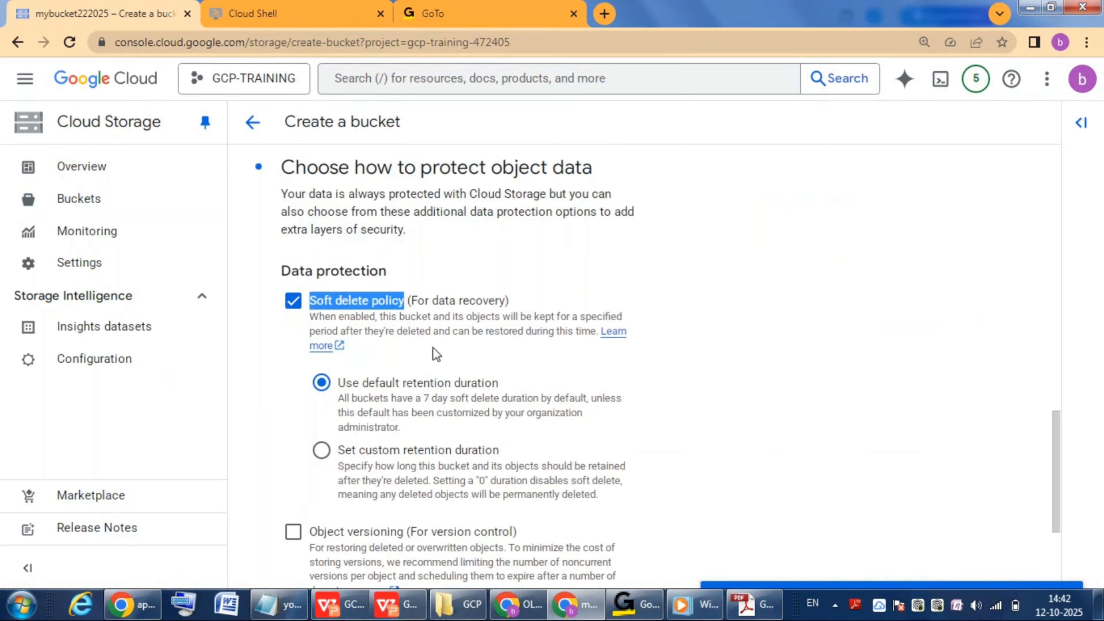
{"action": "double_click", "coordinate": [483, 318]}
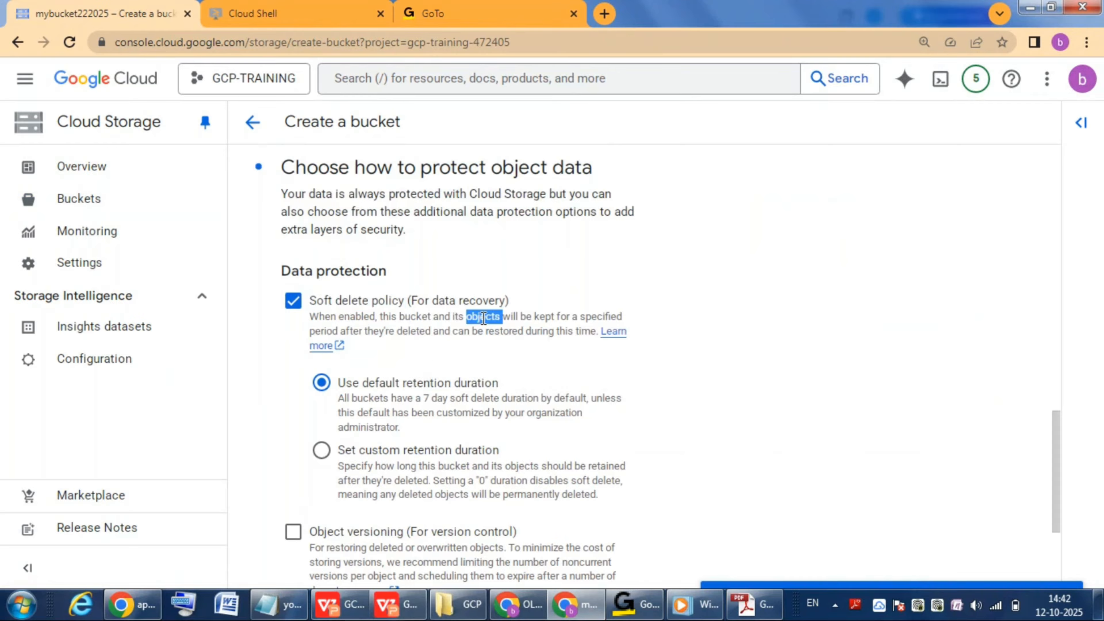
{"action": "double_click", "coordinate": [435, 399]}
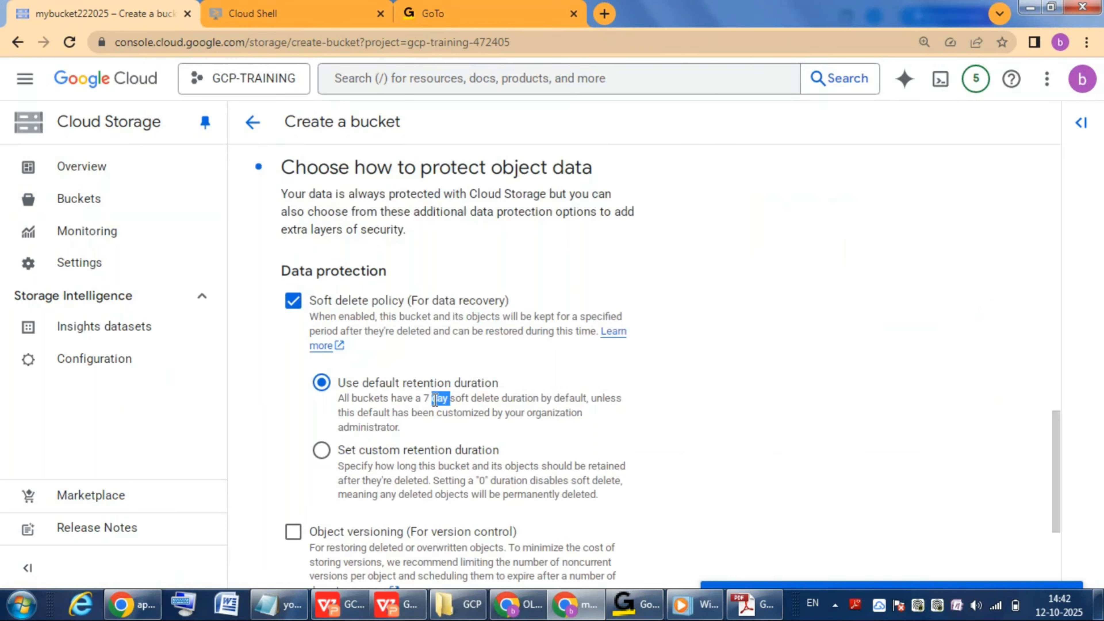
{"action": "left_click", "coordinate": [314, 301]}
{"action": "left_click_drag", "start_coordinate": [314, 300], "coordinate": [403, 305]}
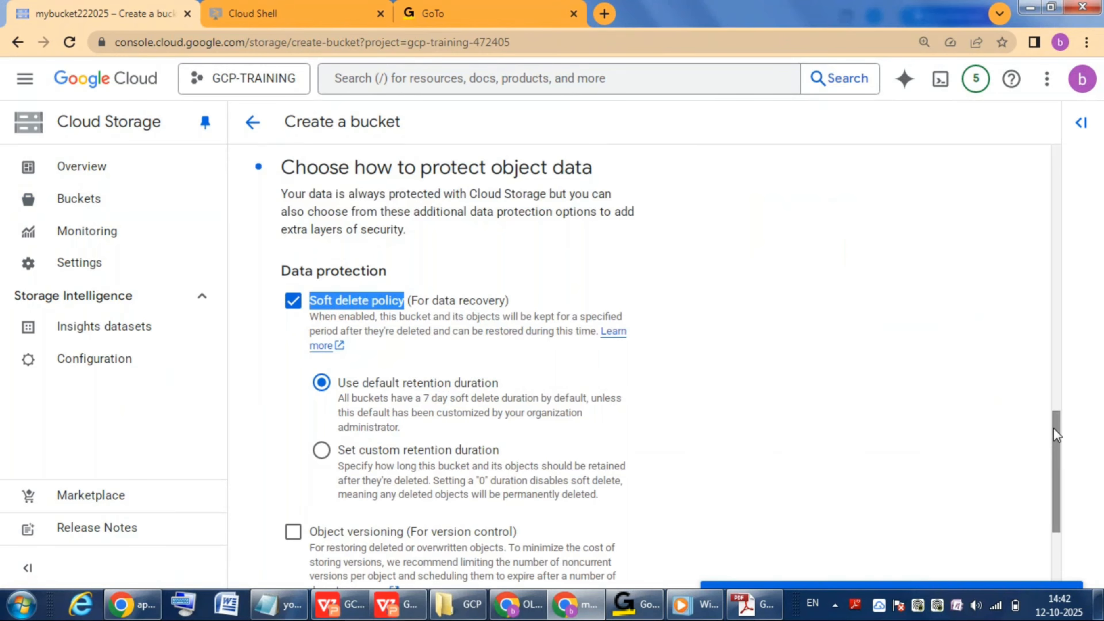
- Create the bucket with the default soft delete policy and dismiss the creation notice
{"action": "scroll", "coordinate": [1056, 435], "scroll_direction": "down", "scroll_amount": 5}
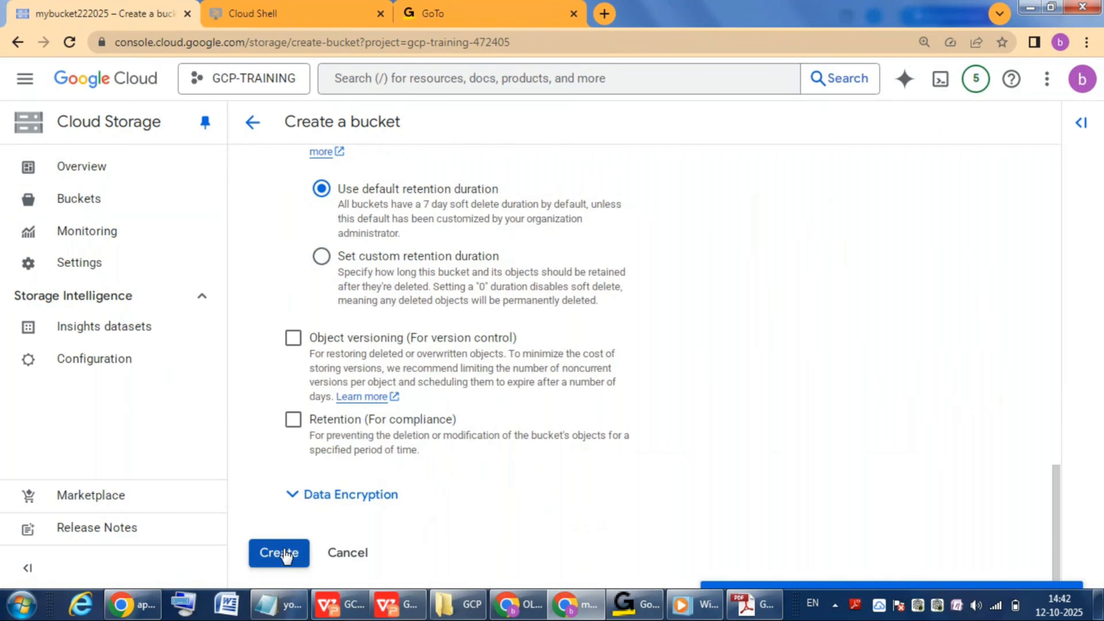
{"action": "left_click", "coordinate": [285, 553]}
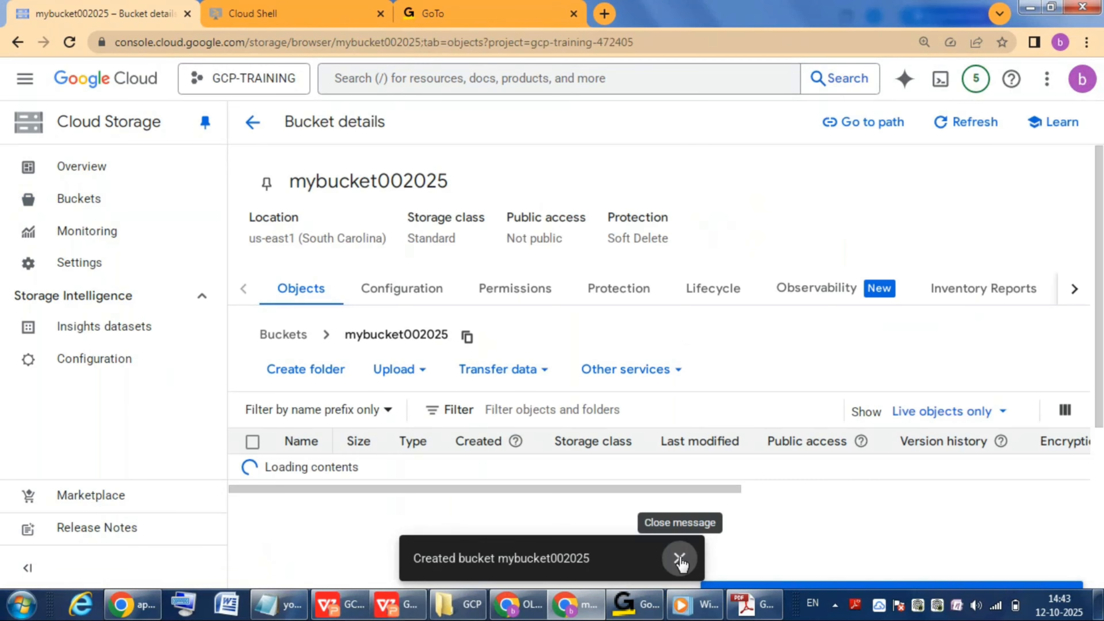
{"action": "left_click", "coordinate": [680, 560]}
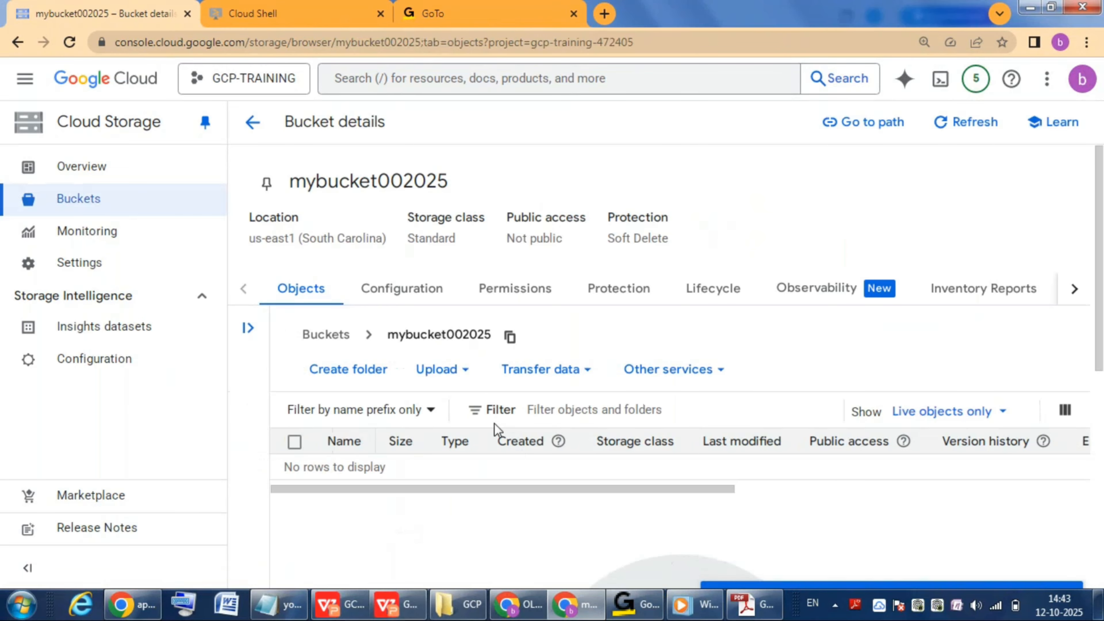
- Upload the image 11.jpg from the Downloads folder to the mybucket002025 bucket and dismiss the upload notice
{"action": "left_click", "coordinate": [469, 373]}
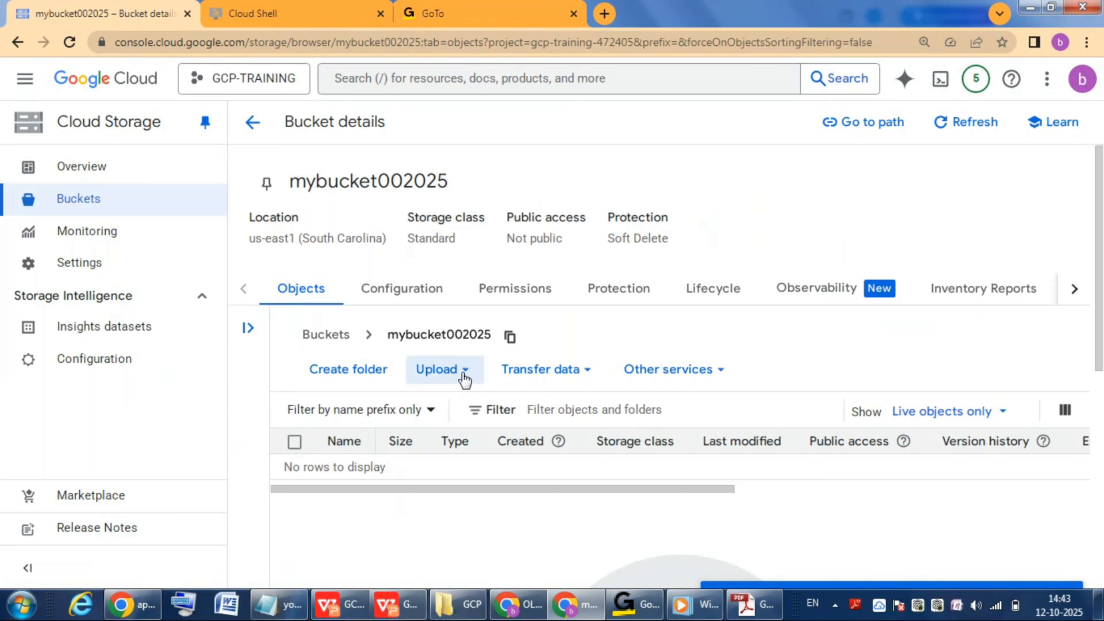
{"action": "left_click", "coordinate": [461, 377]}
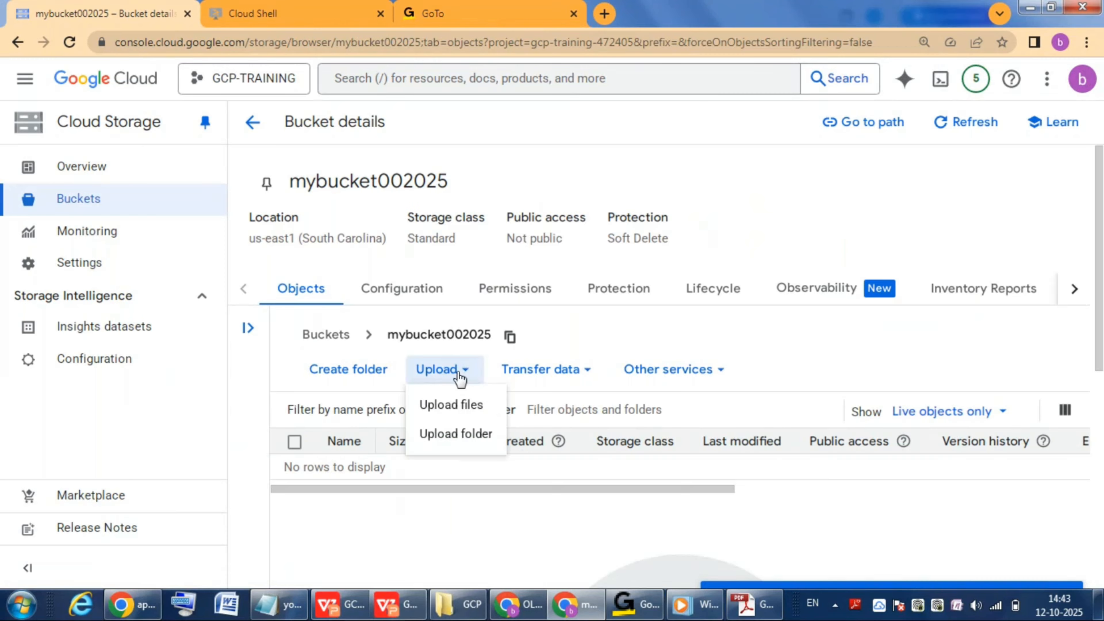
{"action": "left_click", "coordinate": [467, 406]}
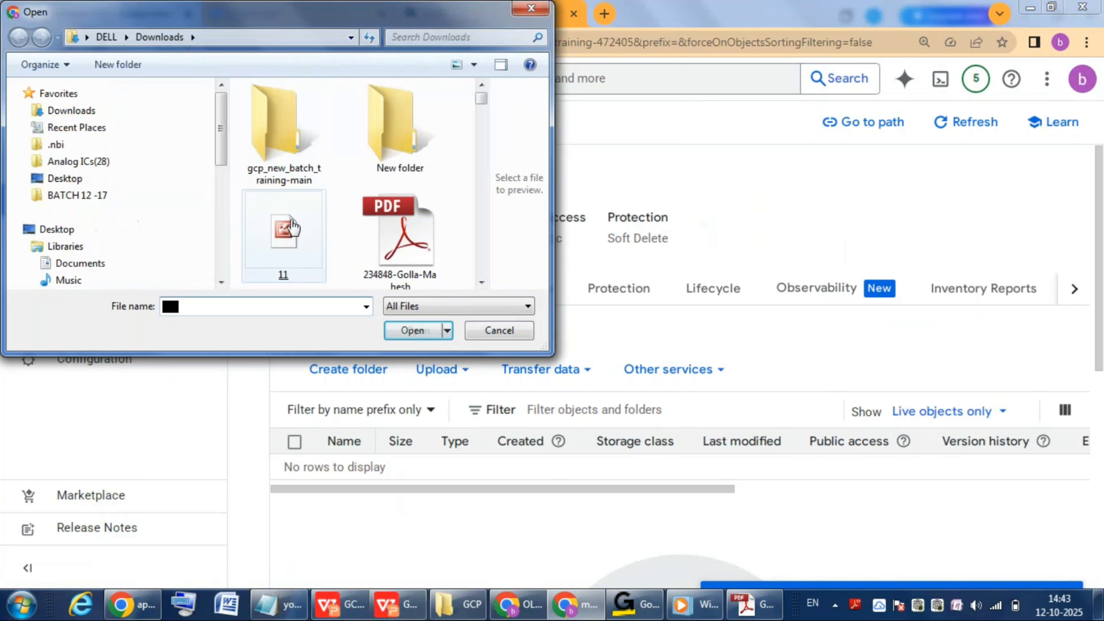
{"action": "double_click", "coordinate": [294, 226]}
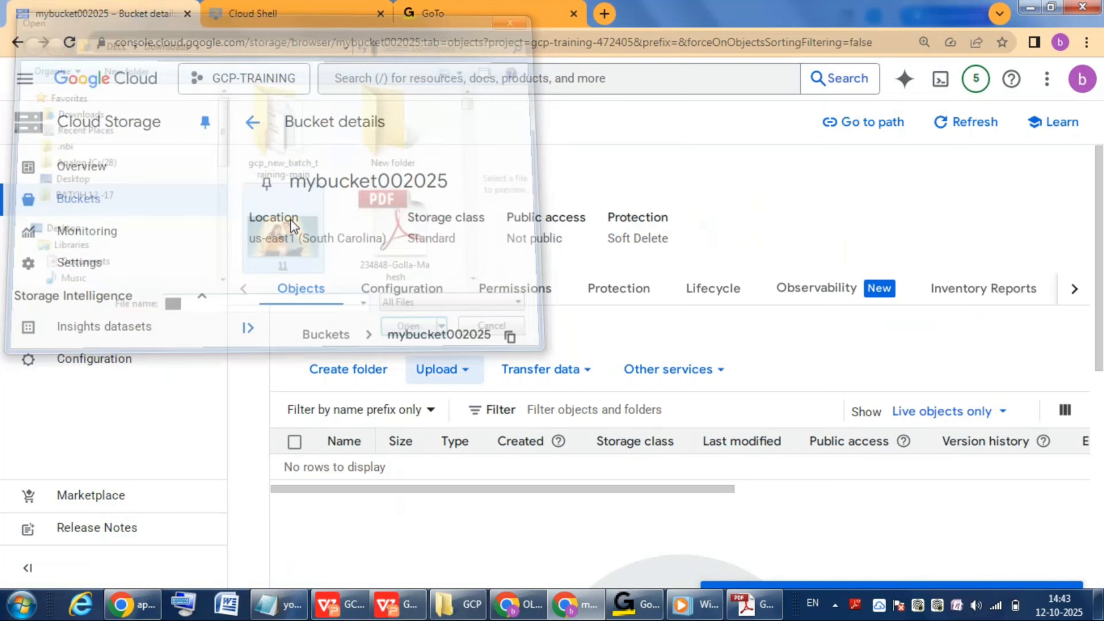
{"action": "left_click", "coordinate": [680, 558]}
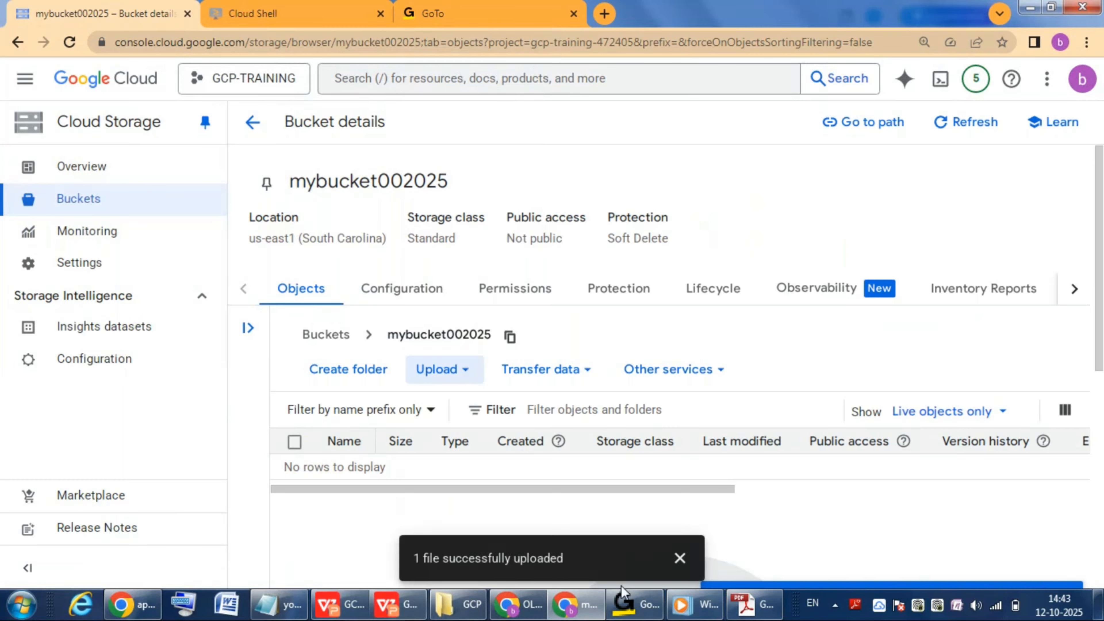
{"action": "left_click", "coordinate": [679, 560]}
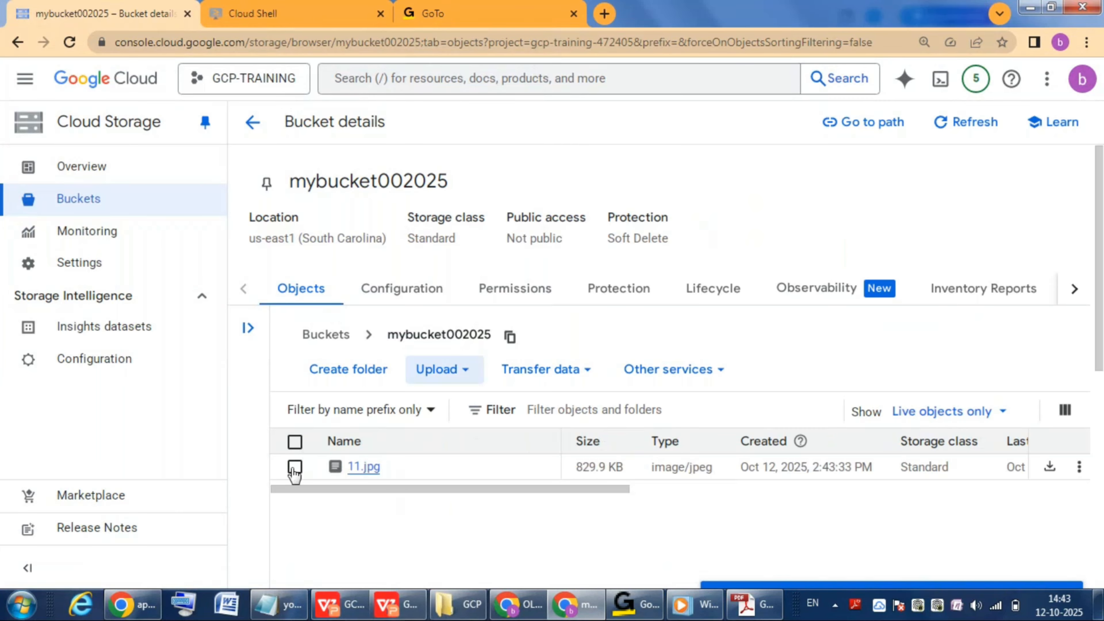
- Delete 11.jpg from the bucket, reading the soft-delete retention and restore notice before confirming
{"action": "left_click", "coordinate": [295, 466]}
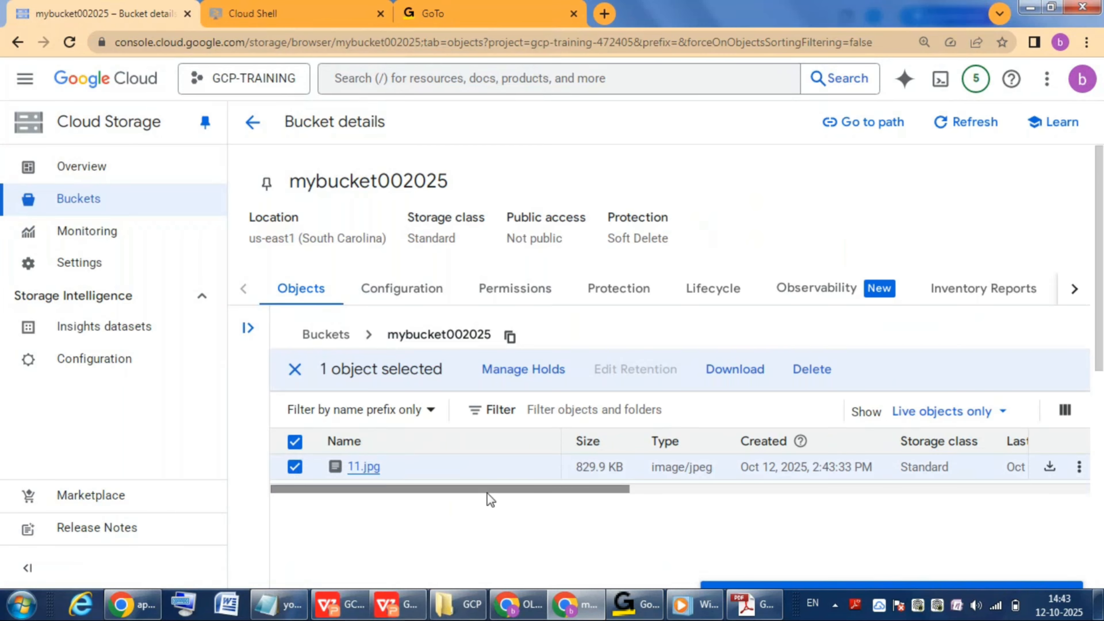
{"action": "left_click", "coordinate": [815, 373]}
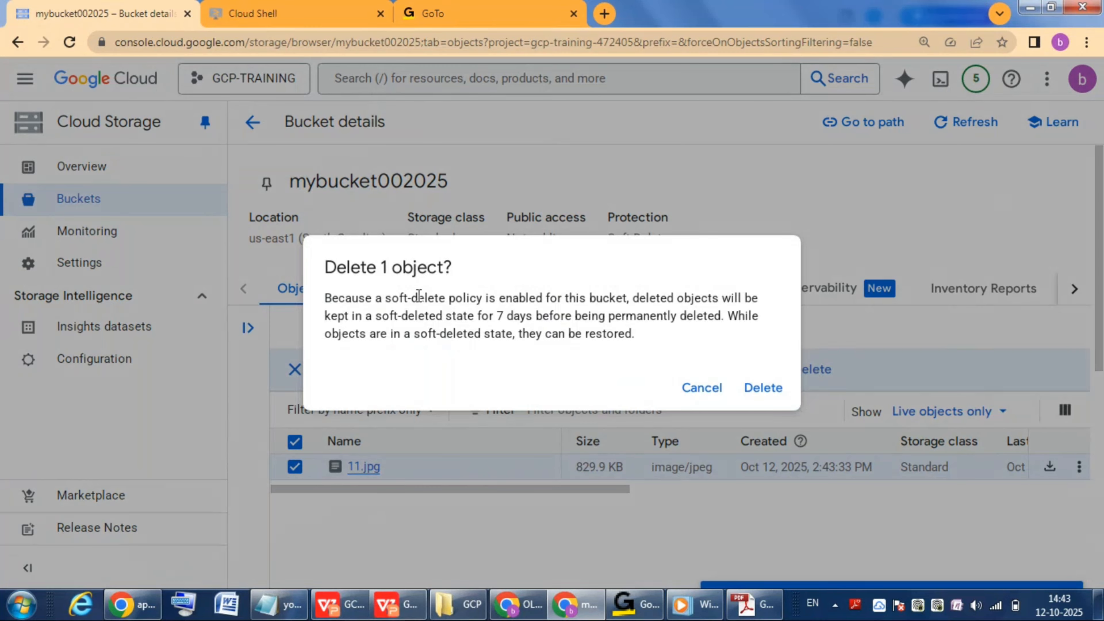
{"action": "double_click", "coordinate": [432, 298]}
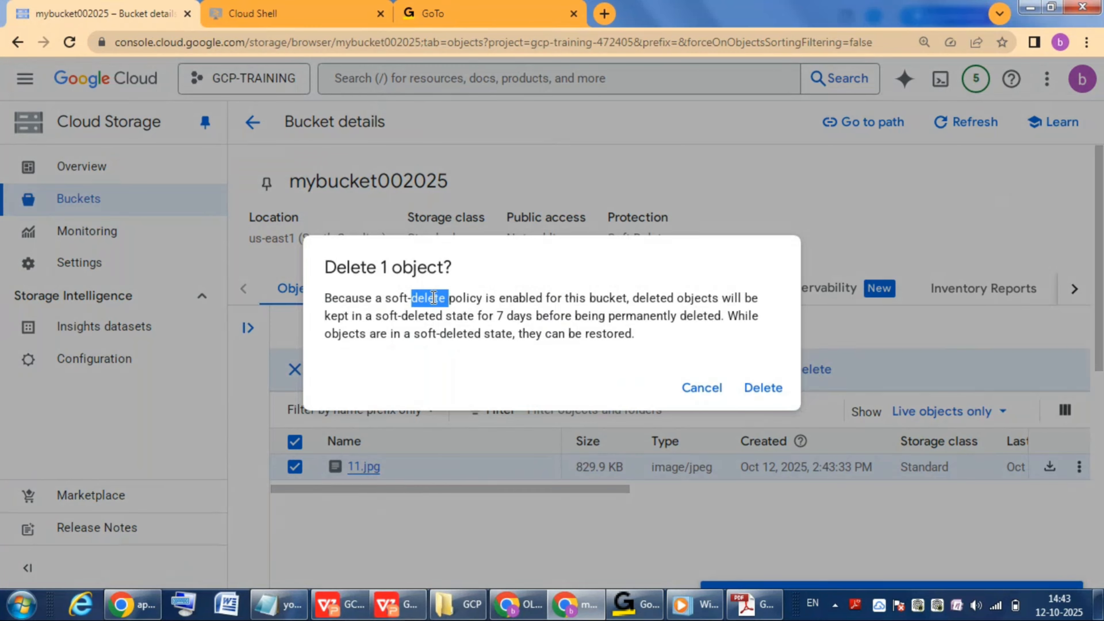
{"action": "double_click", "coordinate": [608, 300]}
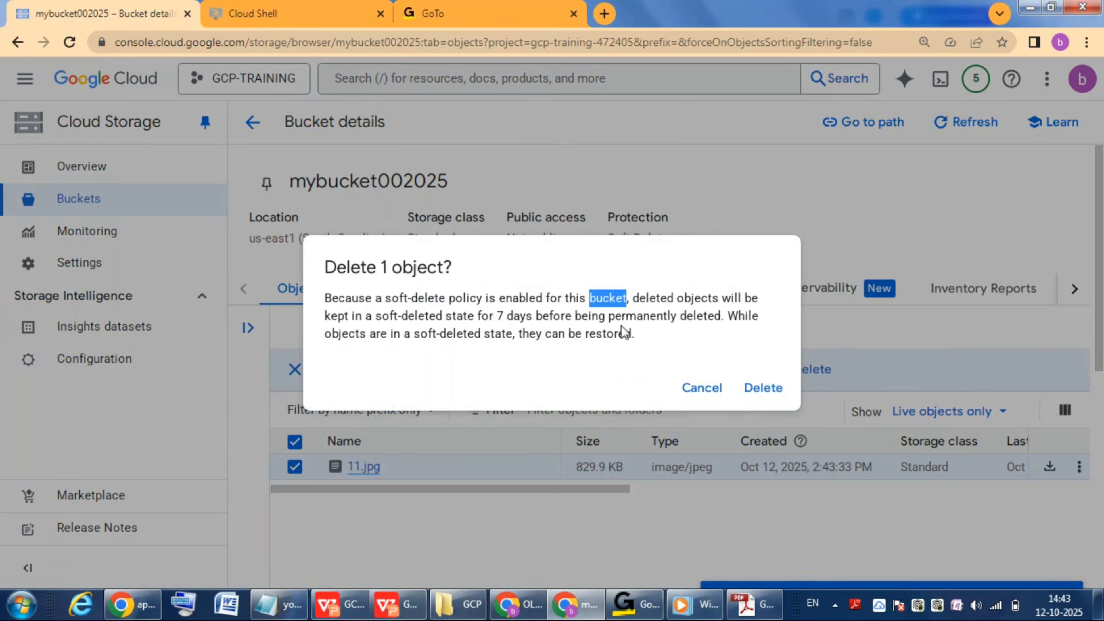
{"action": "double_click", "coordinate": [520, 317]}
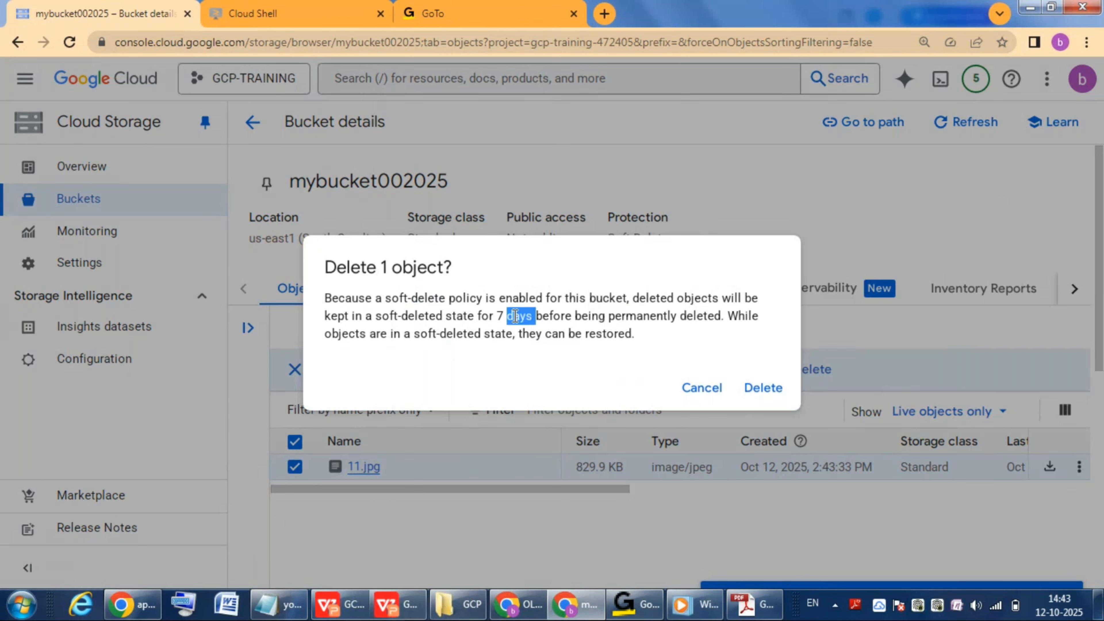
{"action": "double_click", "coordinate": [604, 334]}
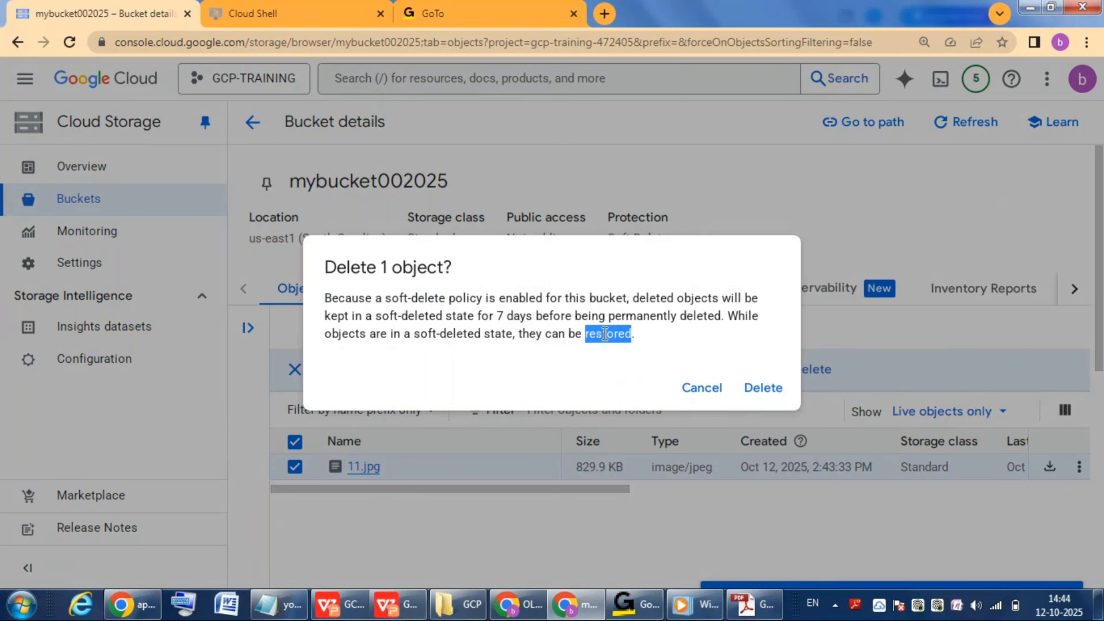
{"action": "left_click", "coordinate": [768, 388]}
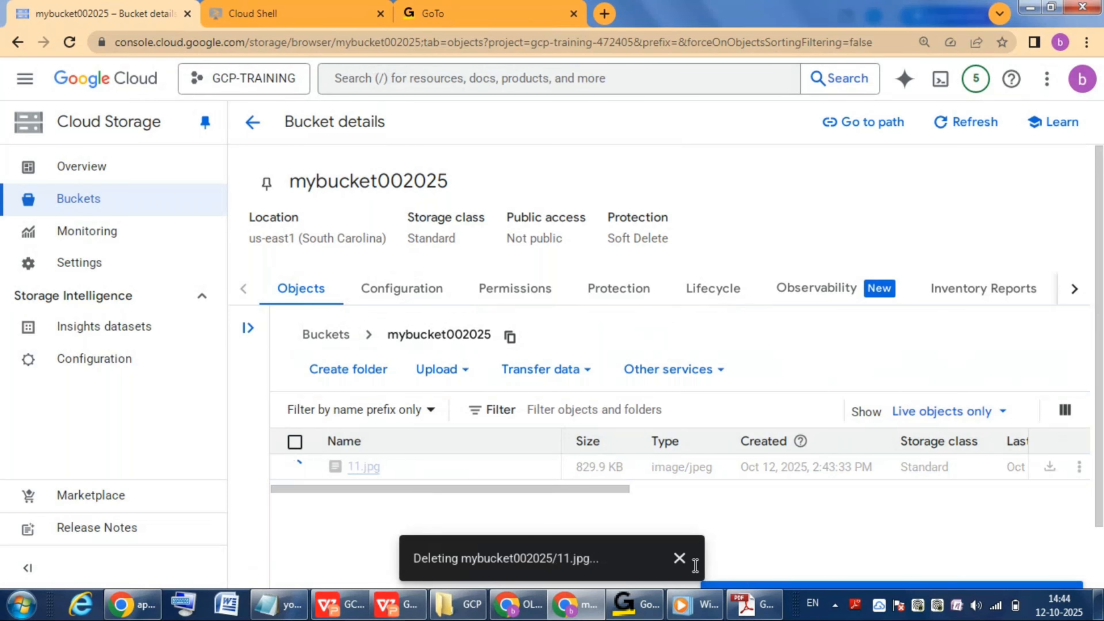
{"action": "left_click", "coordinate": [679, 560]}
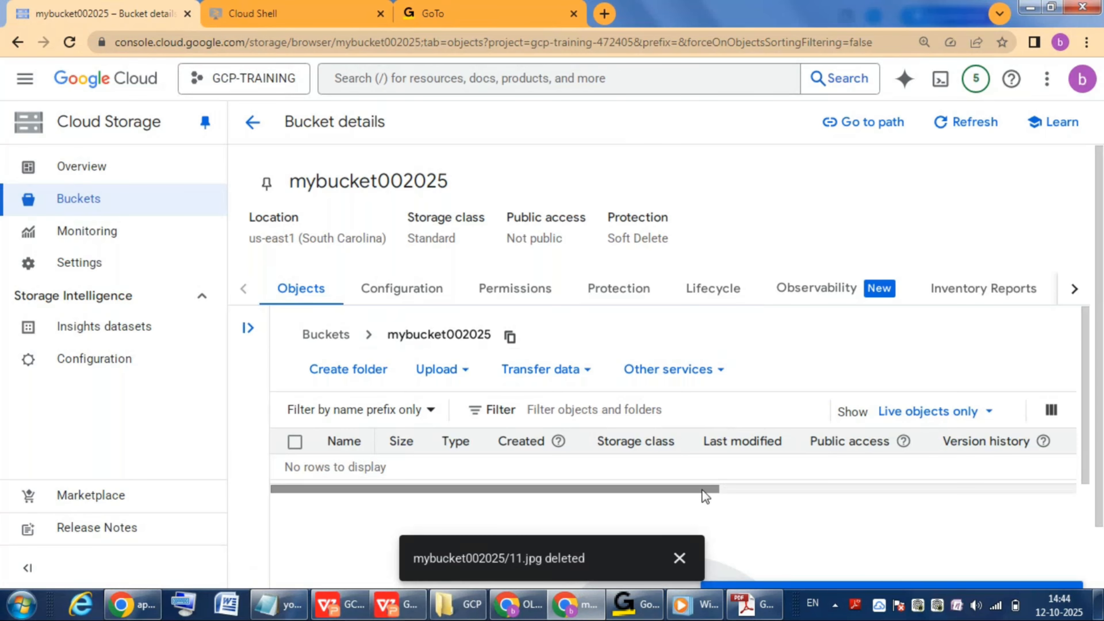
- Show only soft-deleted objects in the mybucket002025 object list and review the columns for the deleted 11.jpg
{"action": "left_click_drag", "start_coordinate": [703, 489], "coordinate": [991, 493]}
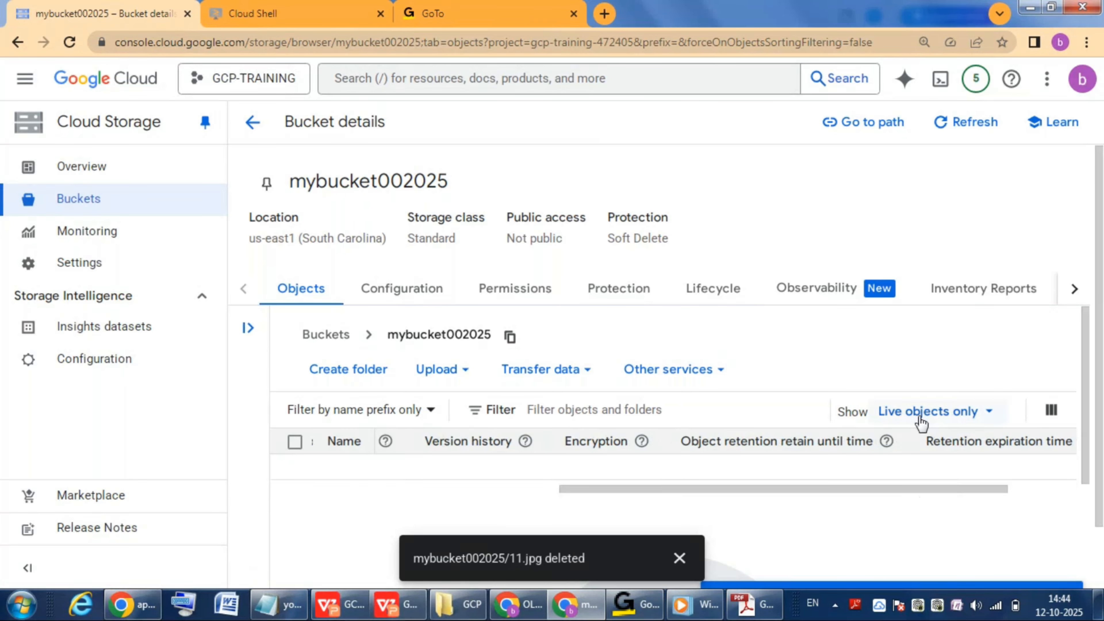
{"action": "left_click", "coordinate": [990, 424]}
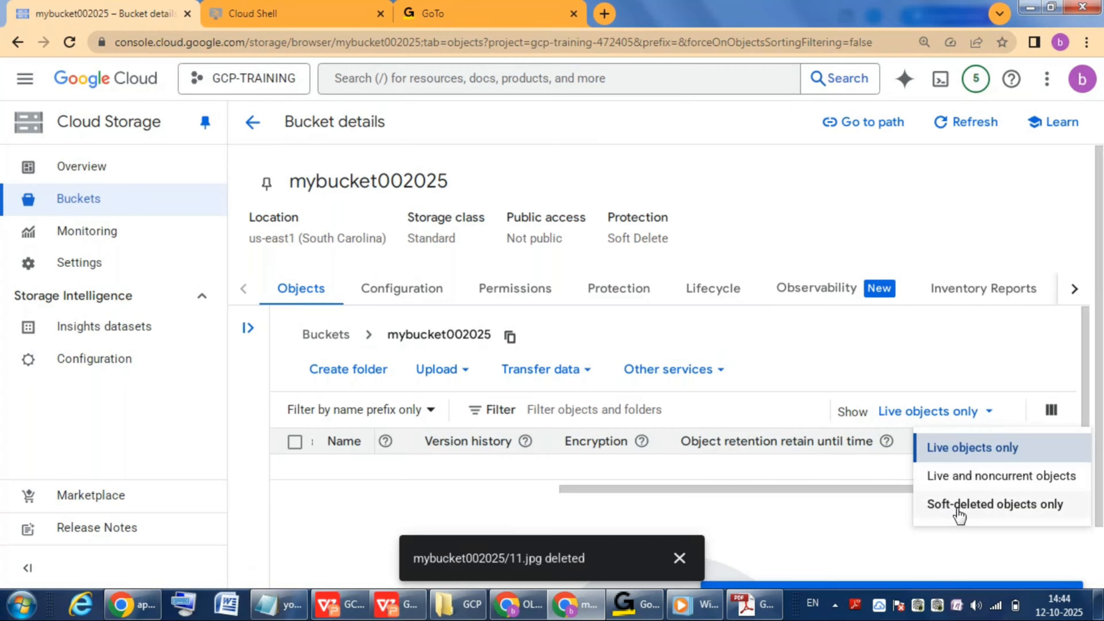
{"action": "left_click", "coordinate": [1010, 505]}
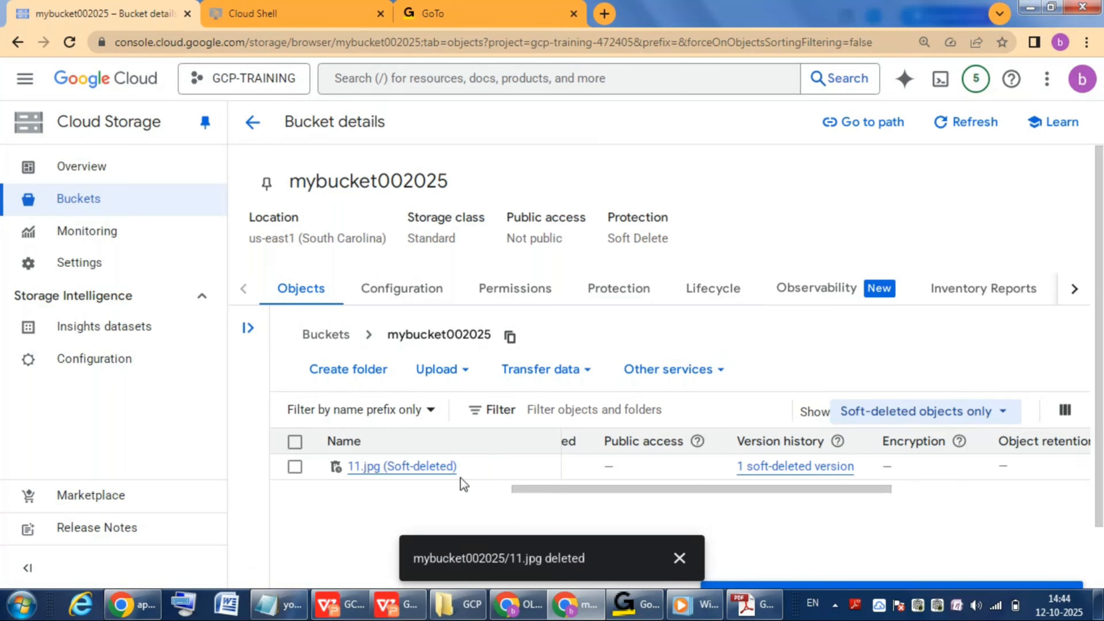
{"action": "left_click_drag", "start_coordinate": [457, 466], "coordinate": [354, 471]}
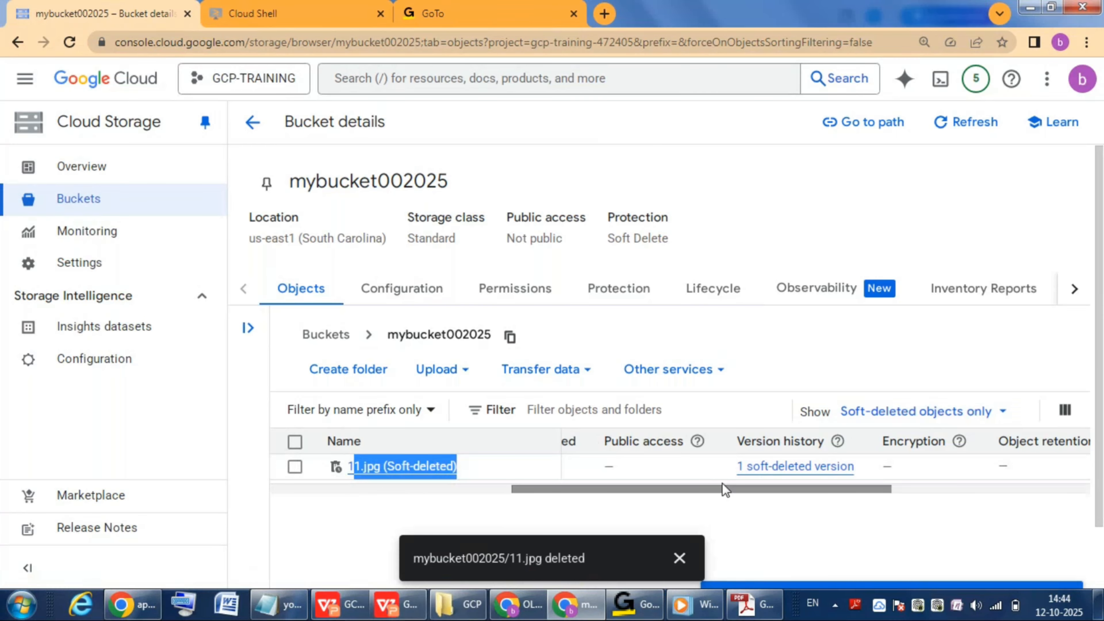
{"action": "left_click_drag", "start_coordinate": [722, 484], "coordinate": [999, 494]}
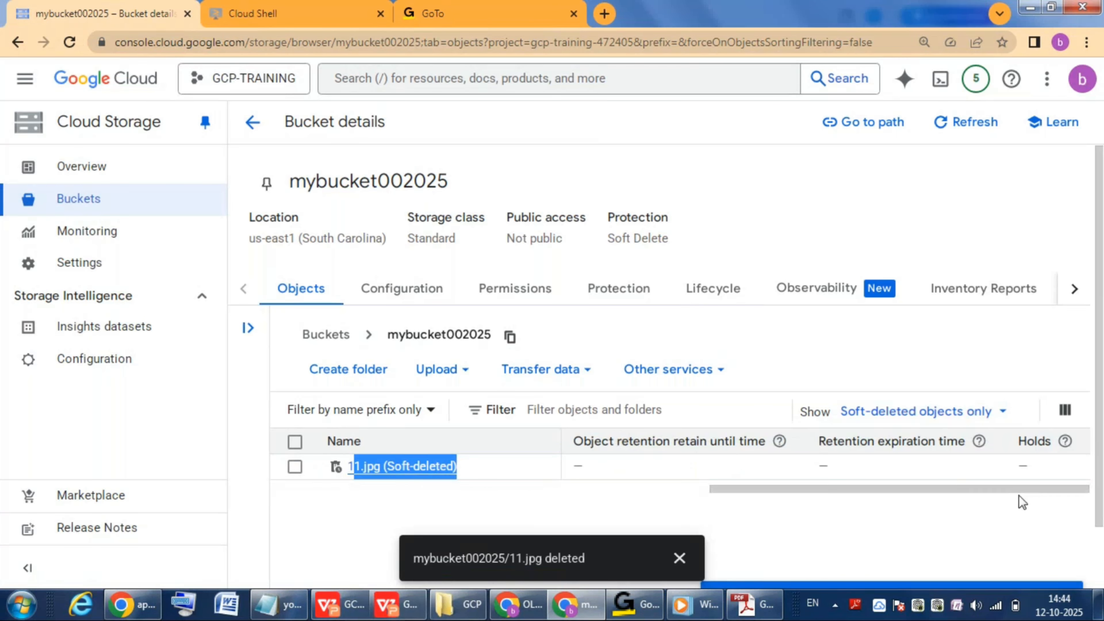
- Open the version history of the deleted 11.jpg, dismiss the deletion notice, and show its soft-deleted versions
{"action": "left_click", "coordinate": [413, 469]}
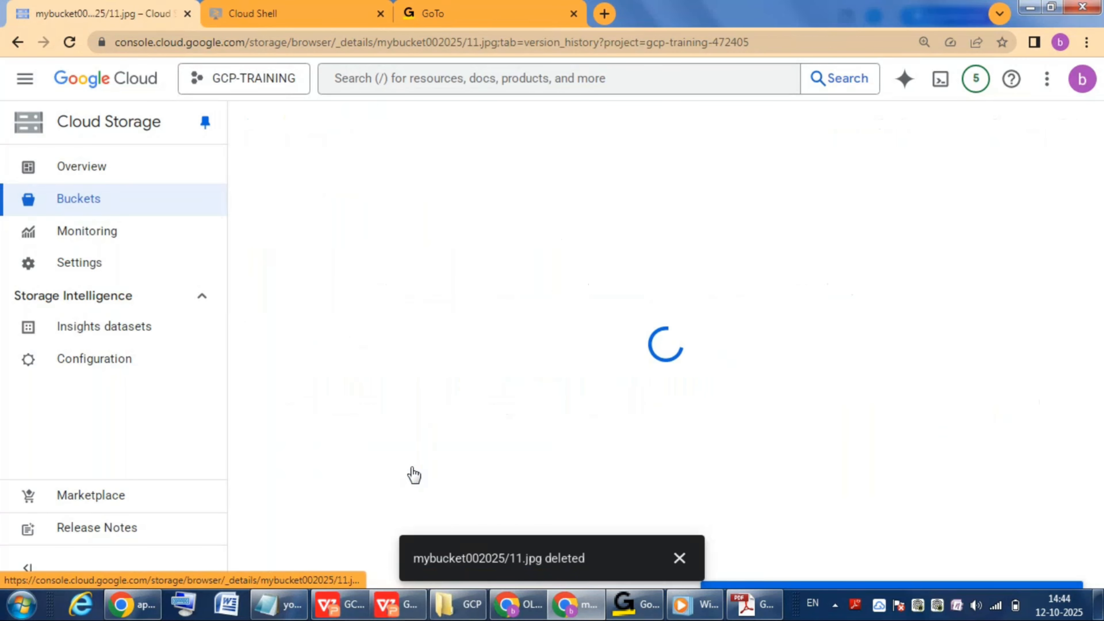
{"action": "left_click", "coordinate": [678, 559]}
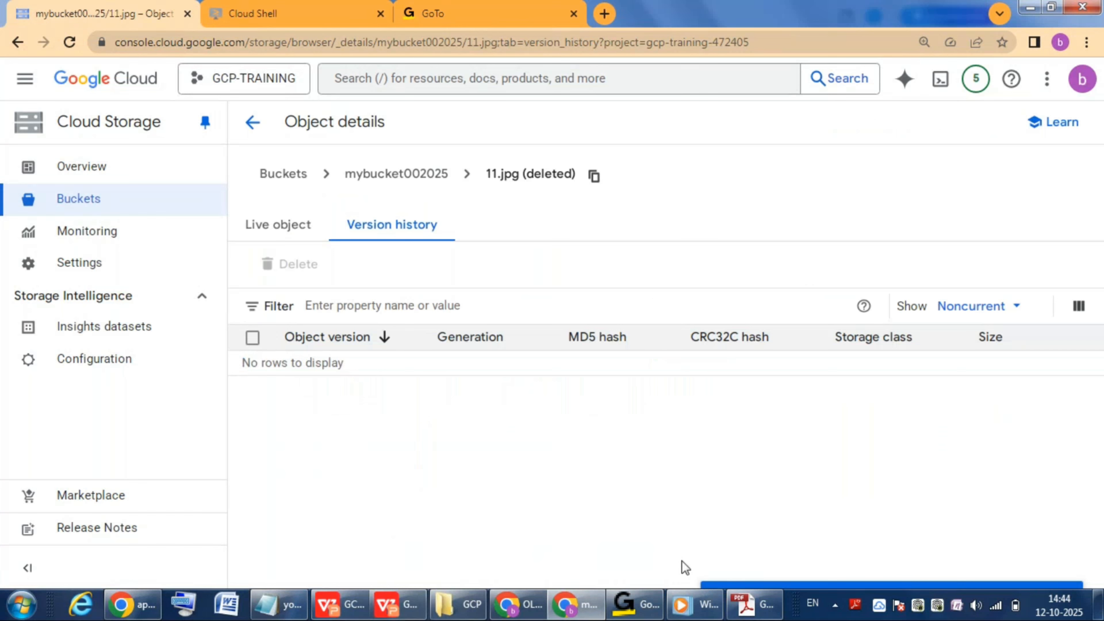
{"action": "left_click", "coordinate": [1017, 307]}
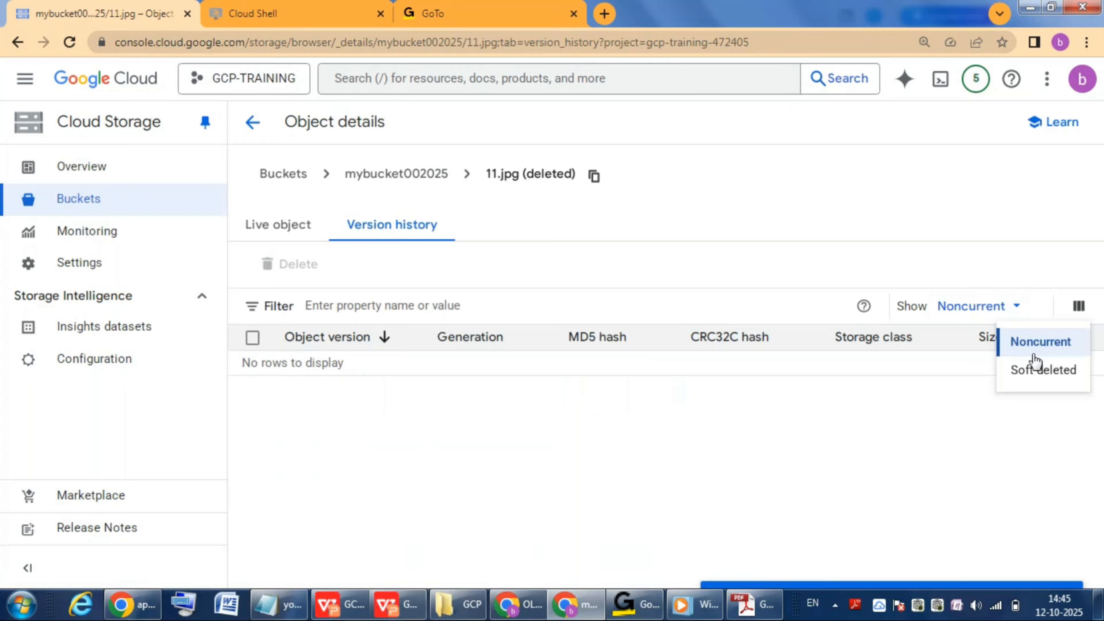
{"action": "left_click", "coordinate": [1041, 369]}
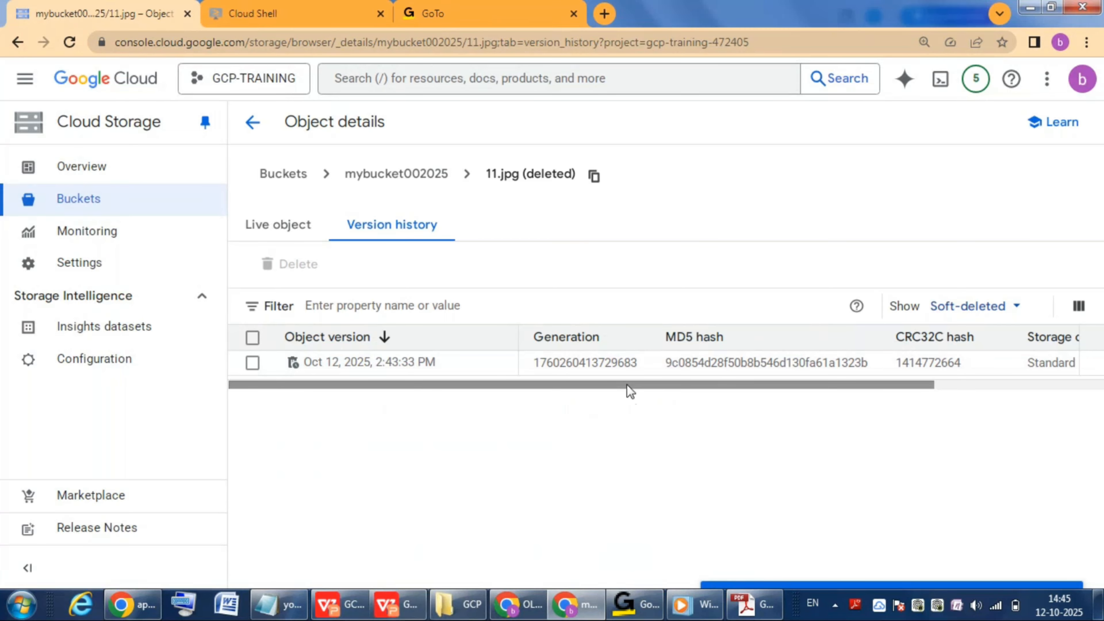
{"action": "left_click_drag", "start_coordinate": [630, 391], "coordinate": [817, 391]}
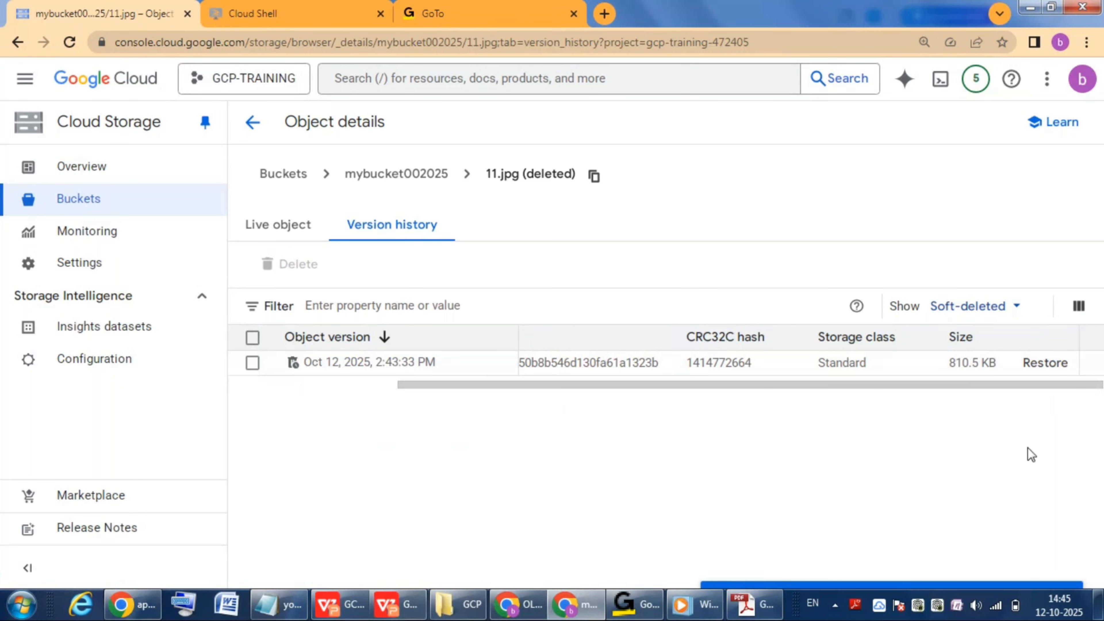
- Restore the soft-deleted version of 11.jpg as the live version
{"action": "left_click", "coordinate": [1043, 366]}
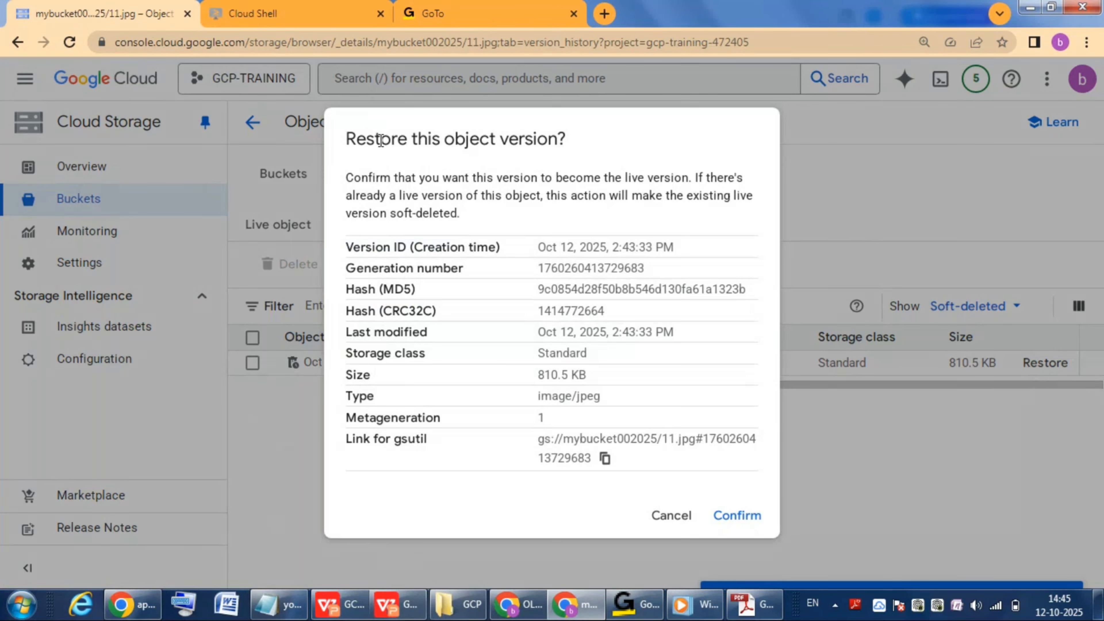
{"action": "double_click", "coordinate": [381, 140]}
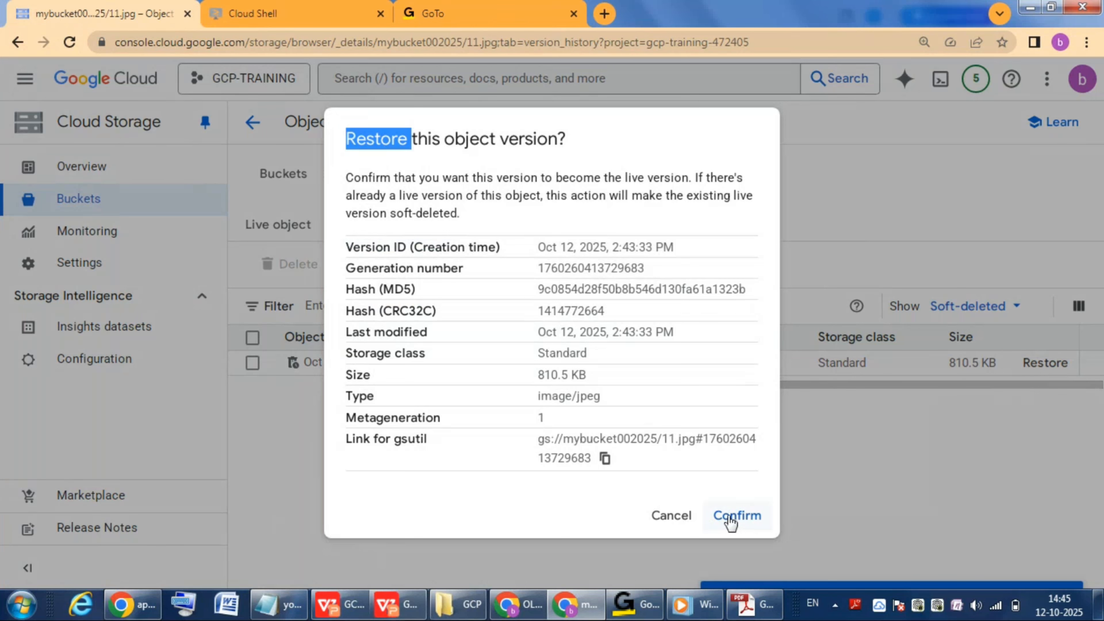
{"action": "left_click", "coordinate": [744, 521]}
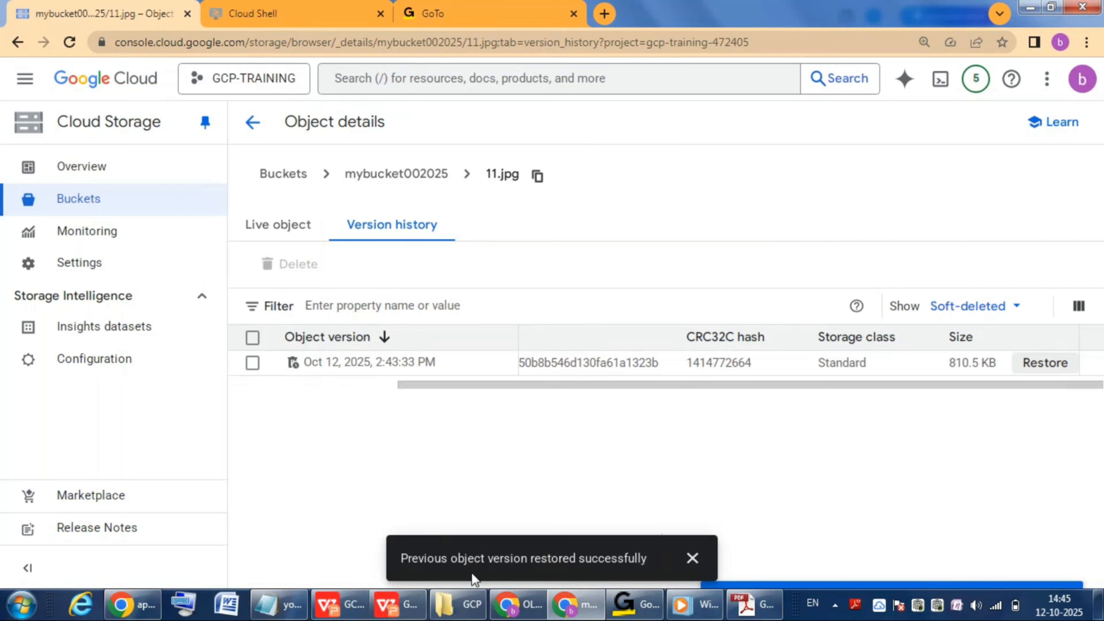
{"action": "double_click", "coordinate": [549, 559]}
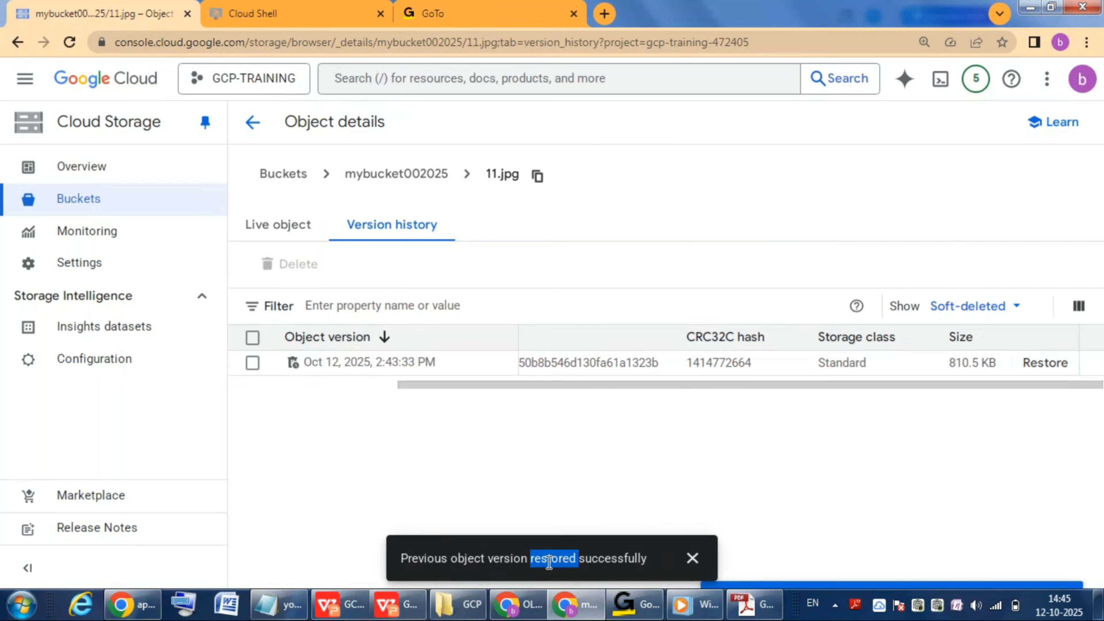
- Check the live object details of 11.jpg, return to the mybucket002025 object list, and check for the restored file there
{"action": "left_click", "coordinate": [283, 231]}
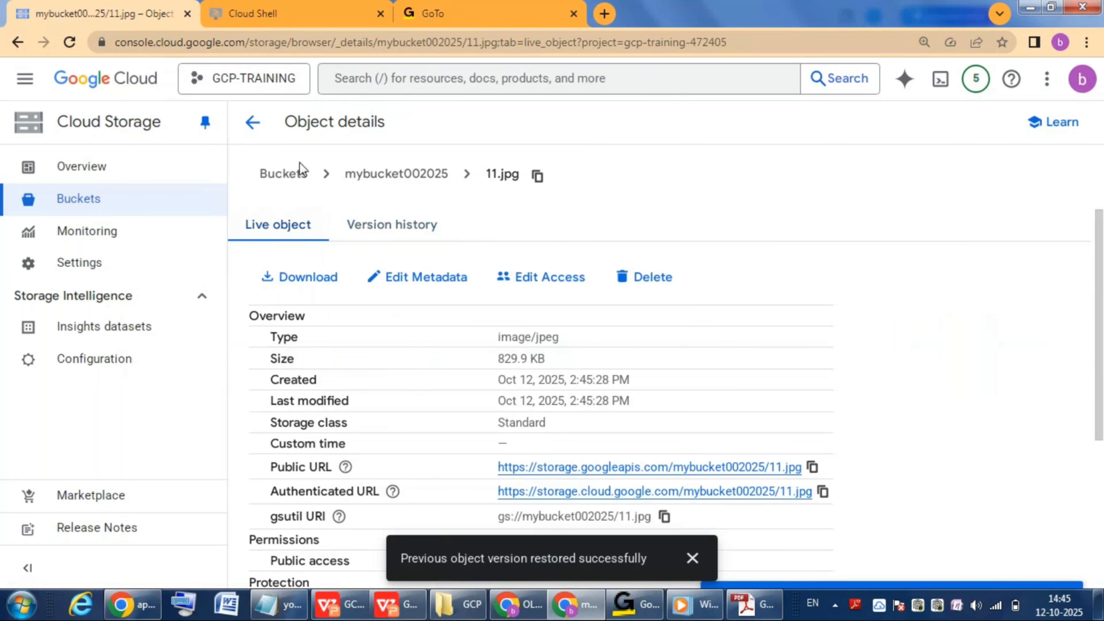
{"action": "left_click", "coordinate": [405, 176]}
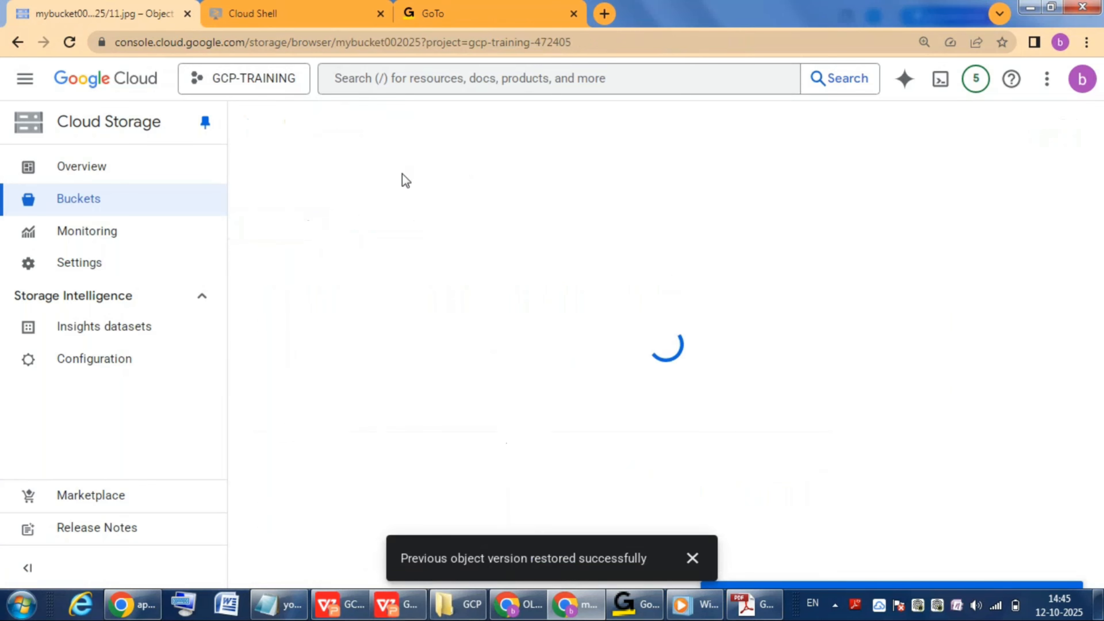
{"action": "left_click", "coordinate": [693, 559]}
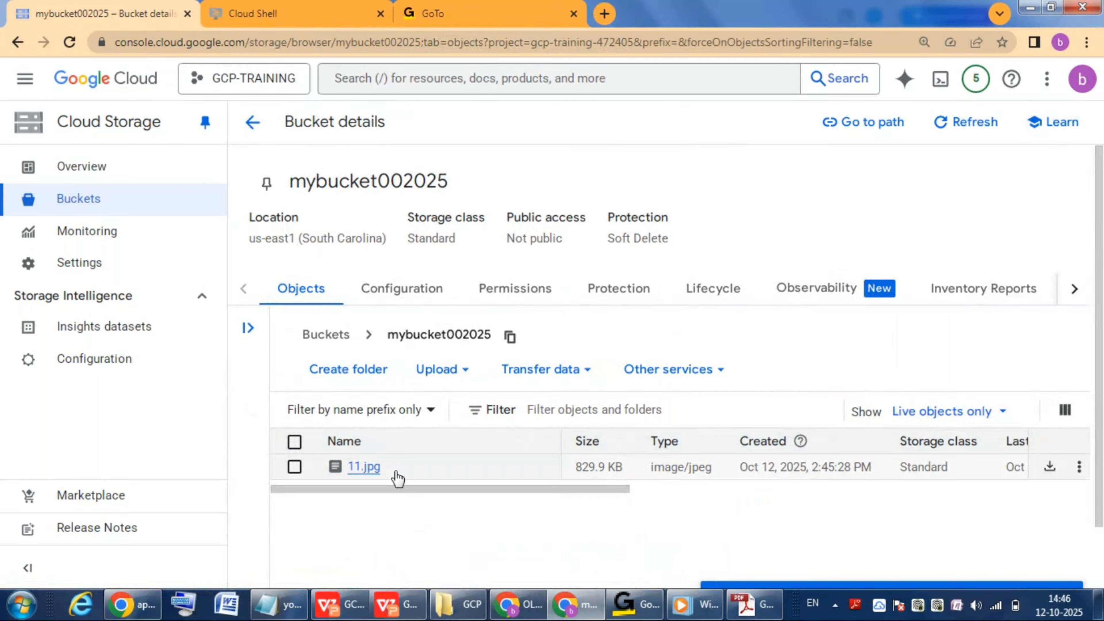
{"action": "left_click_drag", "start_coordinate": [382, 467], "coordinate": [351, 469]}
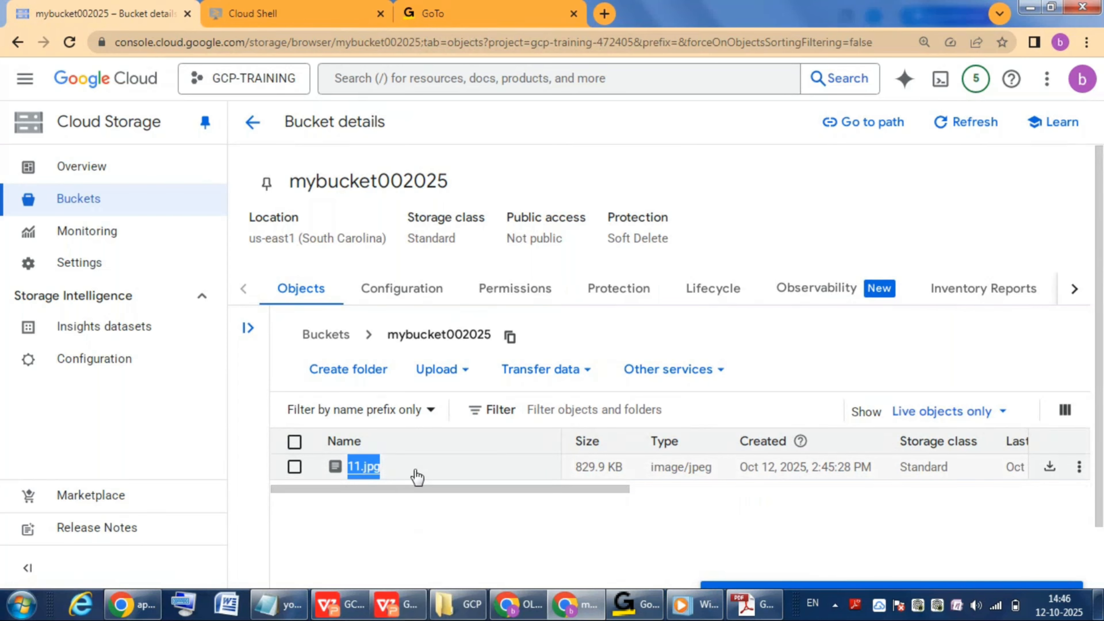
{"action": "left_click", "coordinate": [428, 532]}
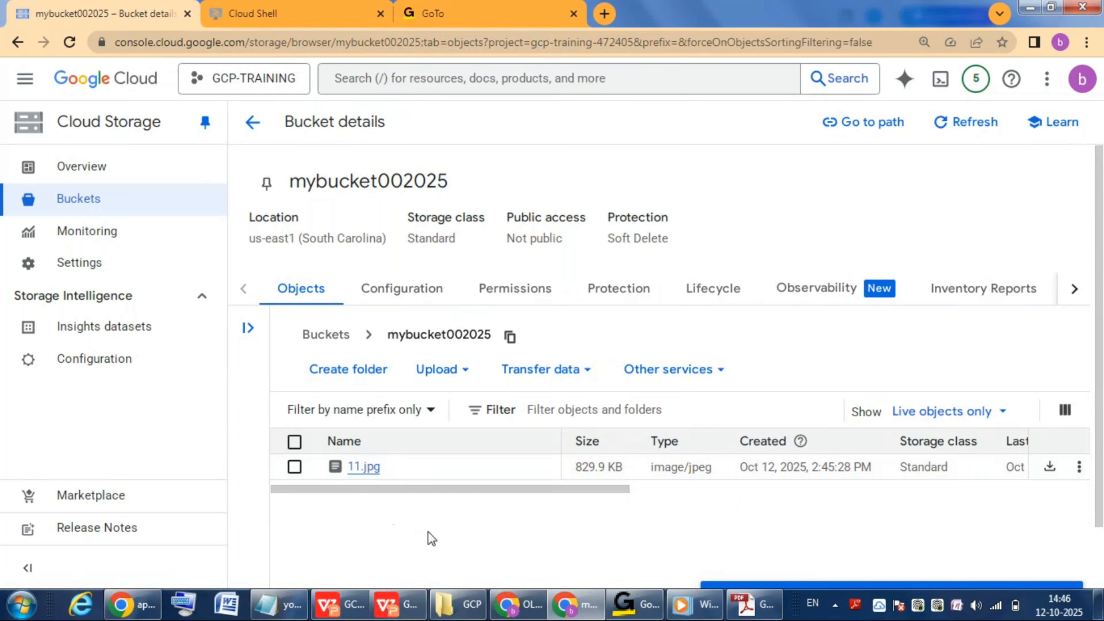
- Delete the buckets mybucket002025 and mybucket222025, confirming with DELETE, and dismiss the deletion notice
{"action": "left_click", "coordinate": [253, 124]}
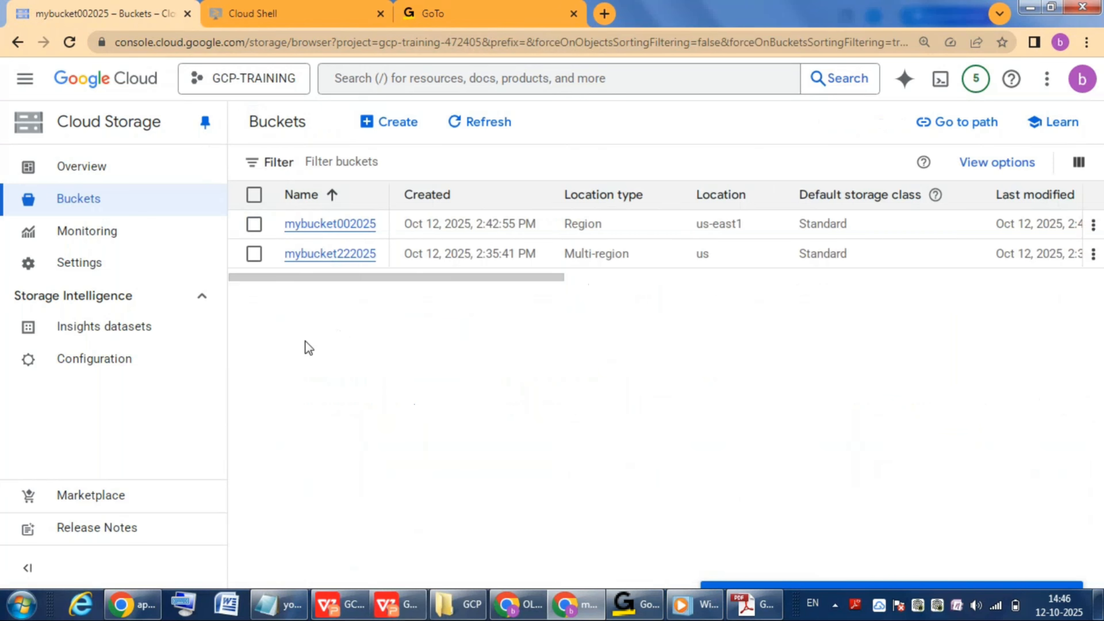
{"action": "left_click", "coordinate": [255, 255]}
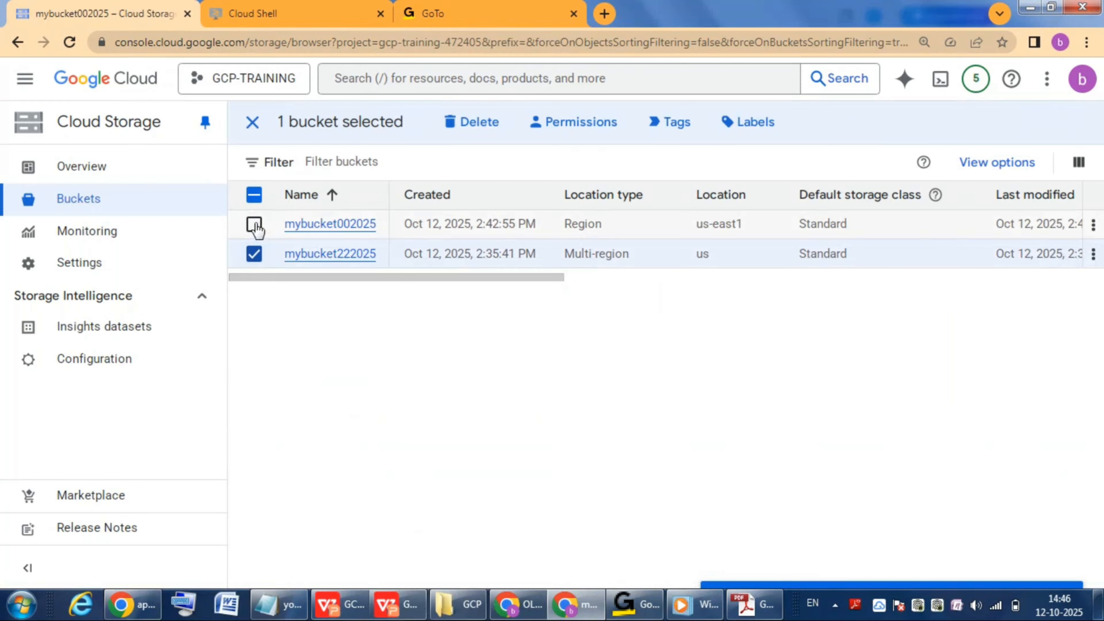
{"action": "left_click", "coordinate": [255, 225]}
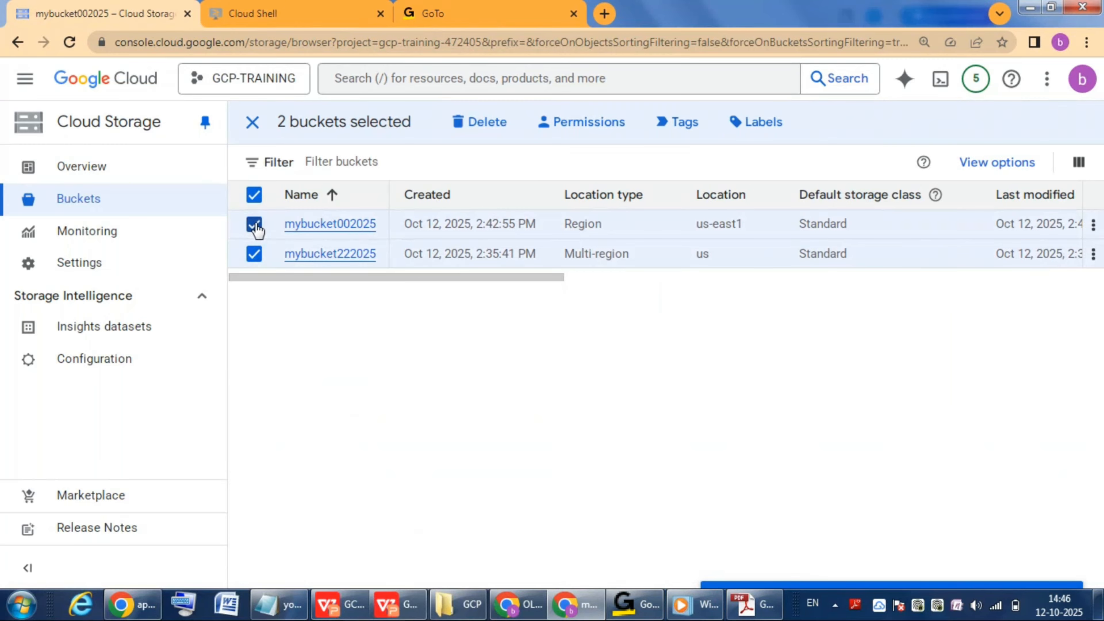
{"action": "left_click", "coordinate": [486, 124]}
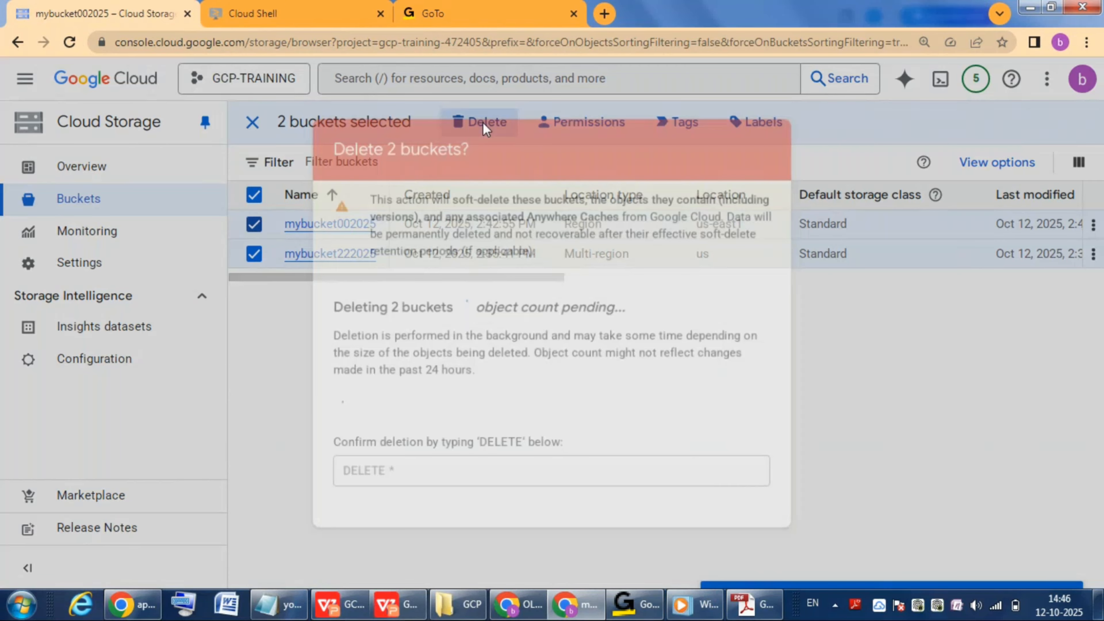
{"action": "left_click", "coordinate": [418, 466]}
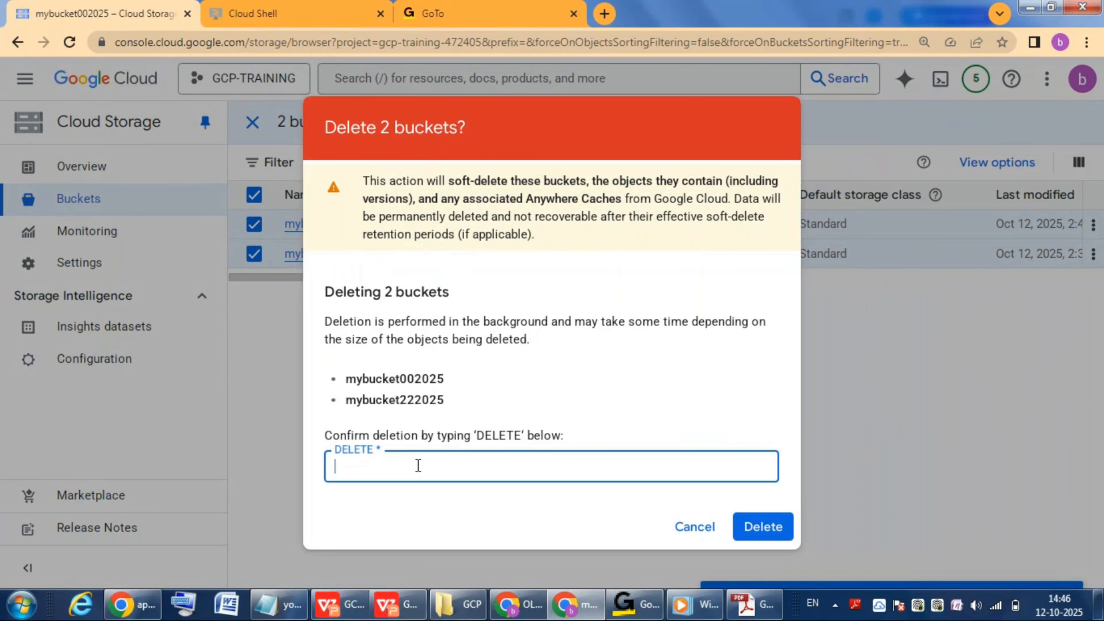
{"action": "type", "text": "DELETE"}
{"action": "left_click", "coordinate": [764, 531]}
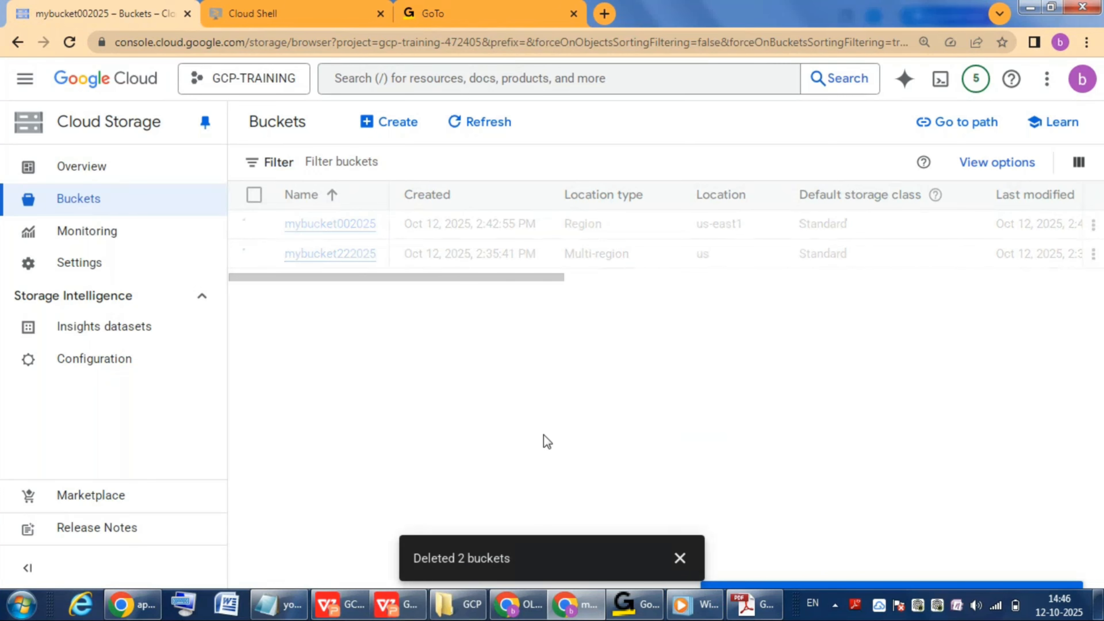
{"action": "left_click", "coordinate": [679, 560]}
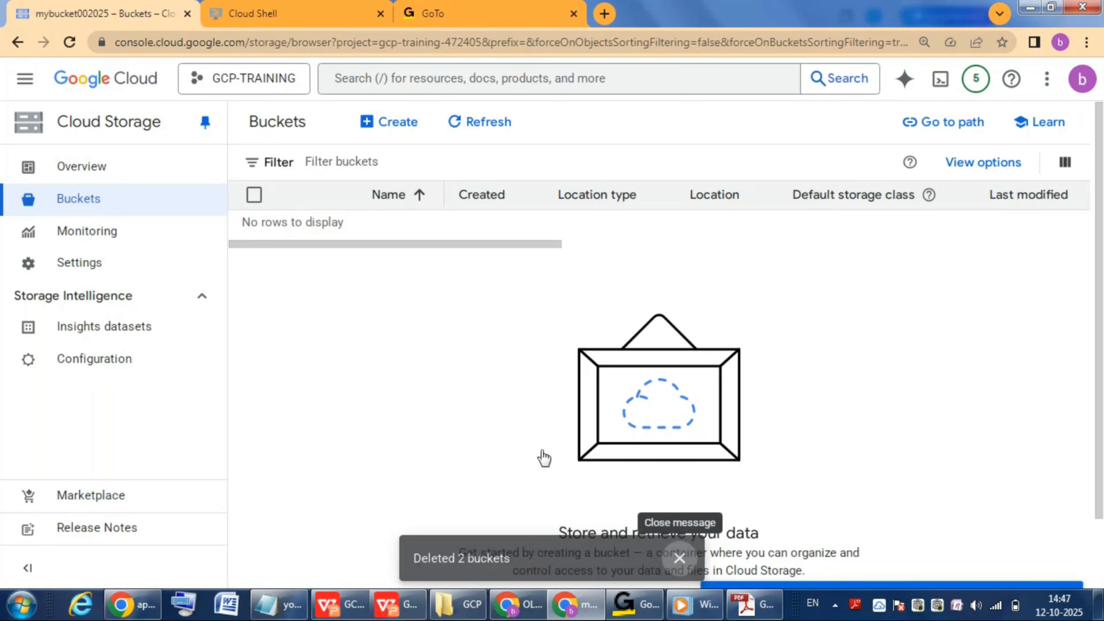
- Start creating a new bucket and name it mybucket456690
{"action": "left_click", "coordinate": [392, 129]}
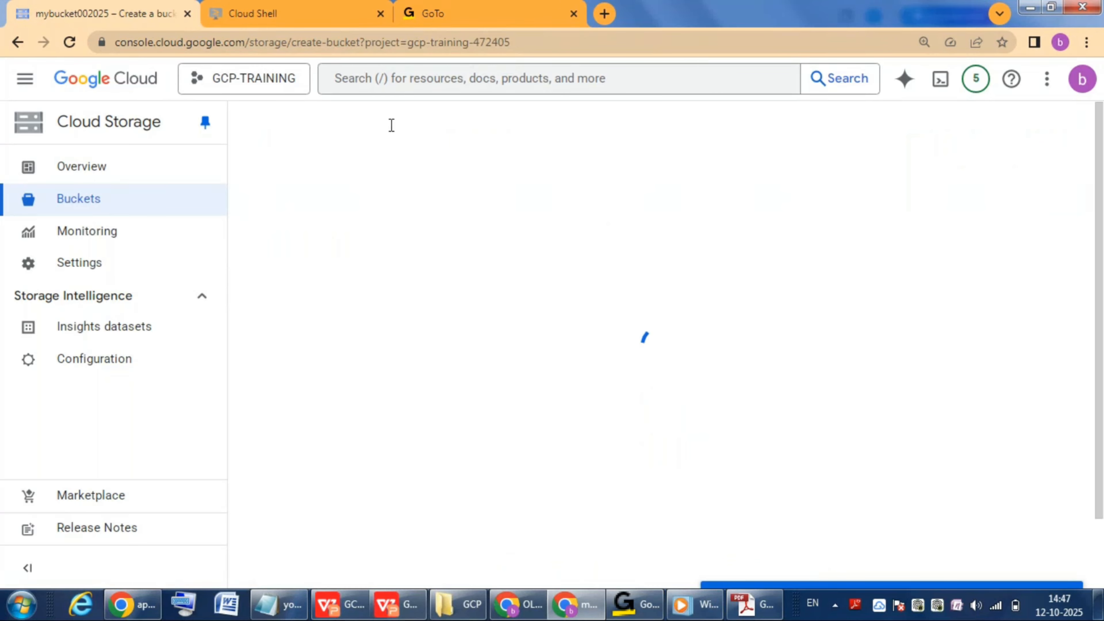
{"action": "left_click", "coordinate": [373, 254]}
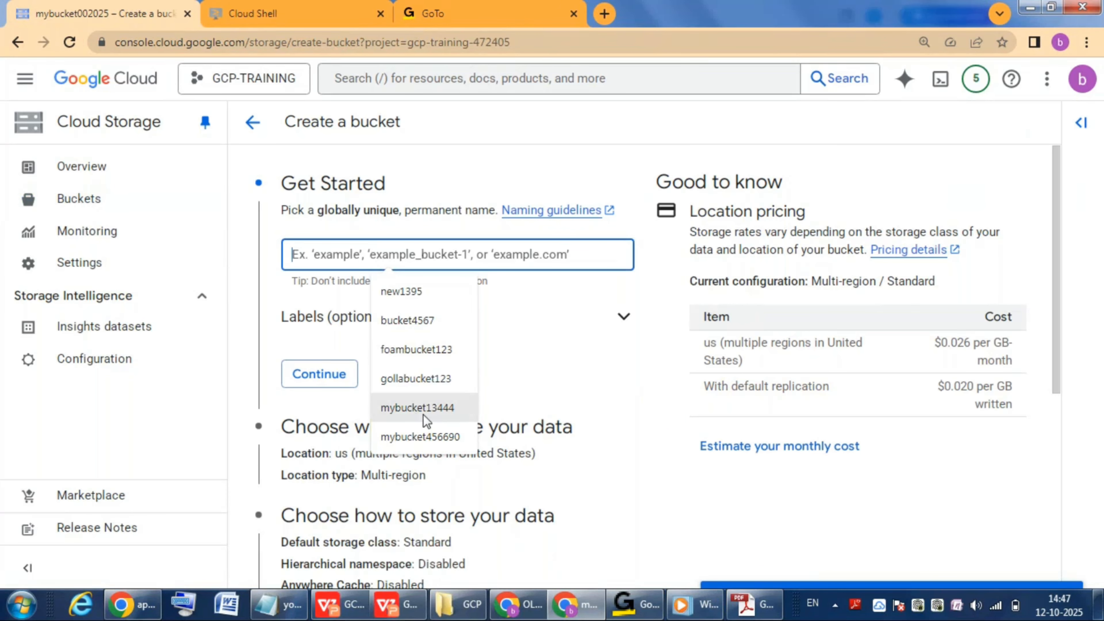
{"action": "left_click", "coordinate": [441, 444]}
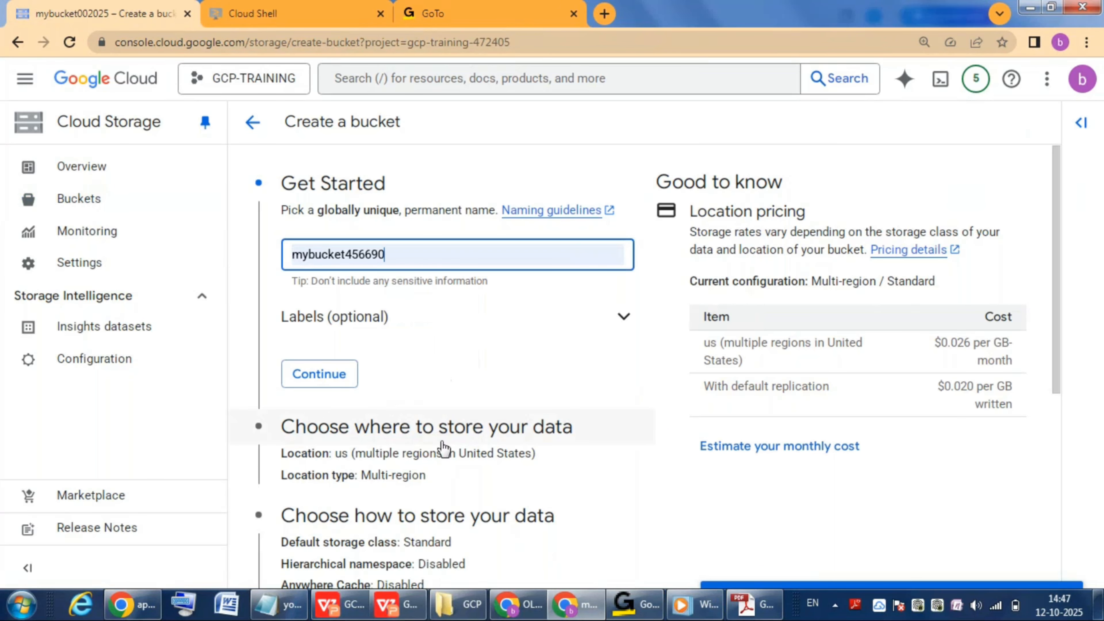
{"action": "left_click", "coordinate": [467, 351]}
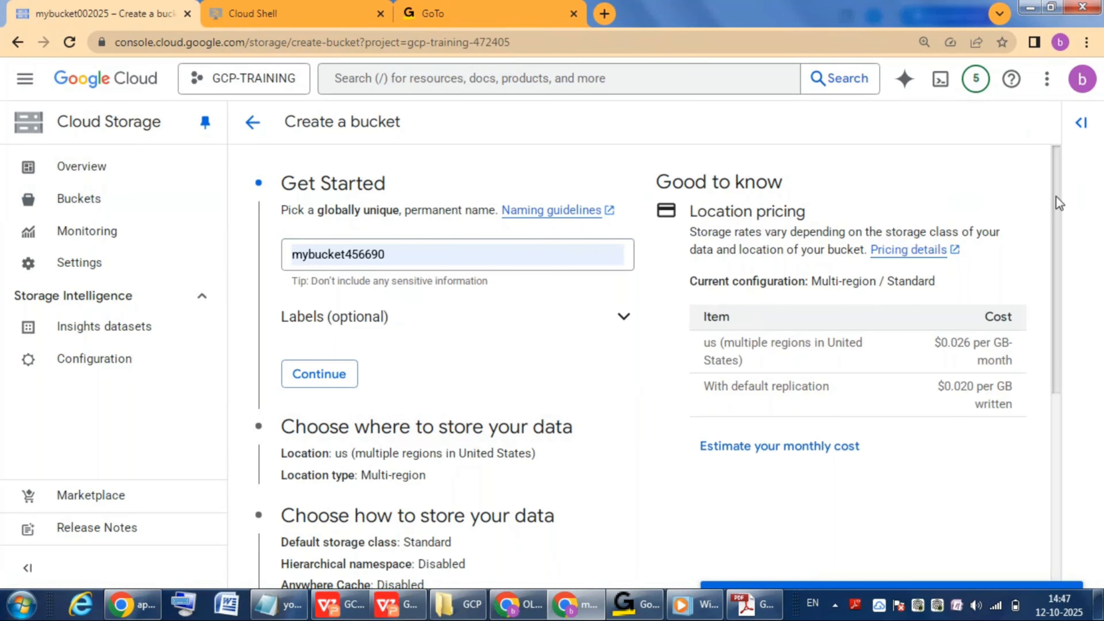
- Disable the soft delete policy in the new bucket's object protection settings and examine the Retention (For compliance) option
{"action": "scroll", "coordinate": [1056, 197], "scroll_direction": "down", "scroll_amount": 4}
{"action": "left_click_drag", "start_coordinate": [1056, 343], "coordinate": [1057, 420]}
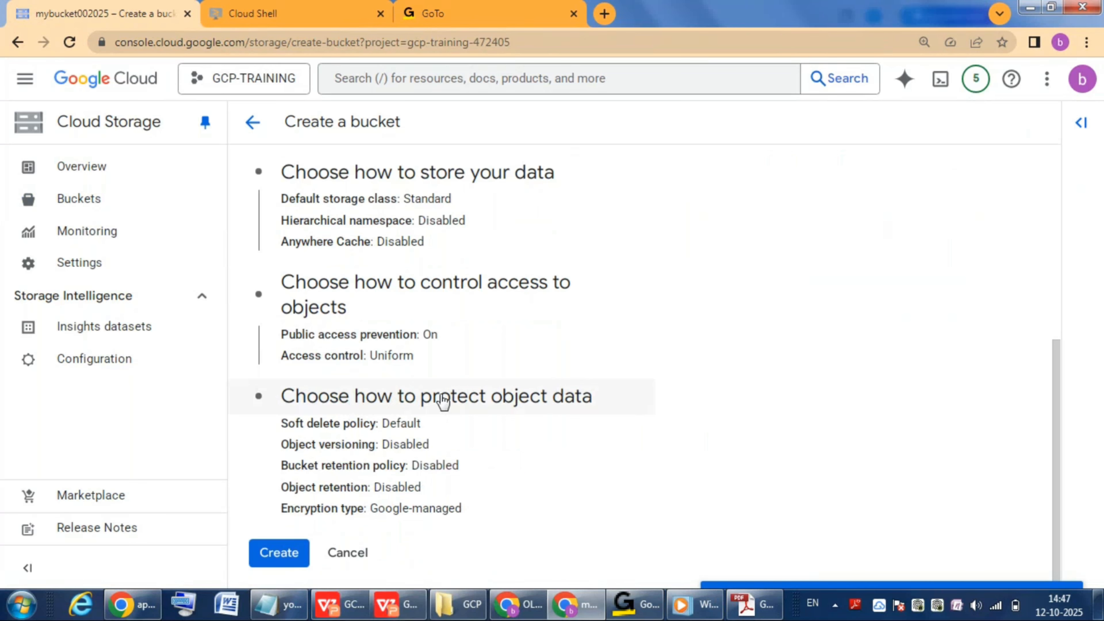
{"action": "left_click", "coordinate": [474, 401]}
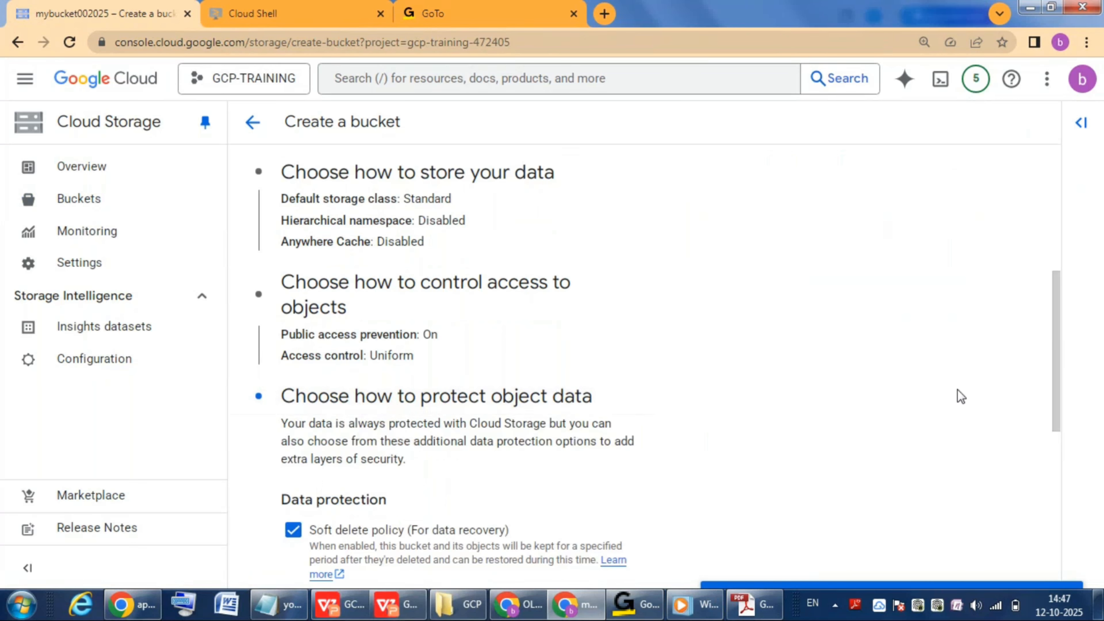
{"action": "left_click_drag", "start_coordinate": [1057, 288], "coordinate": [1058, 415]}
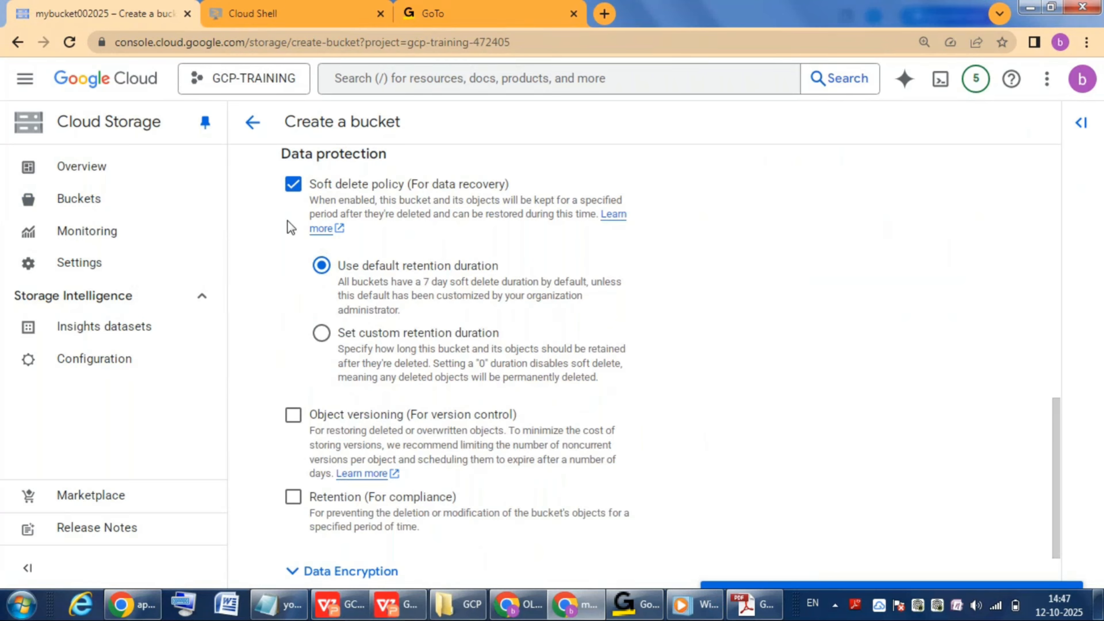
{"action": "left_click", "coordinate": [294, 186]}
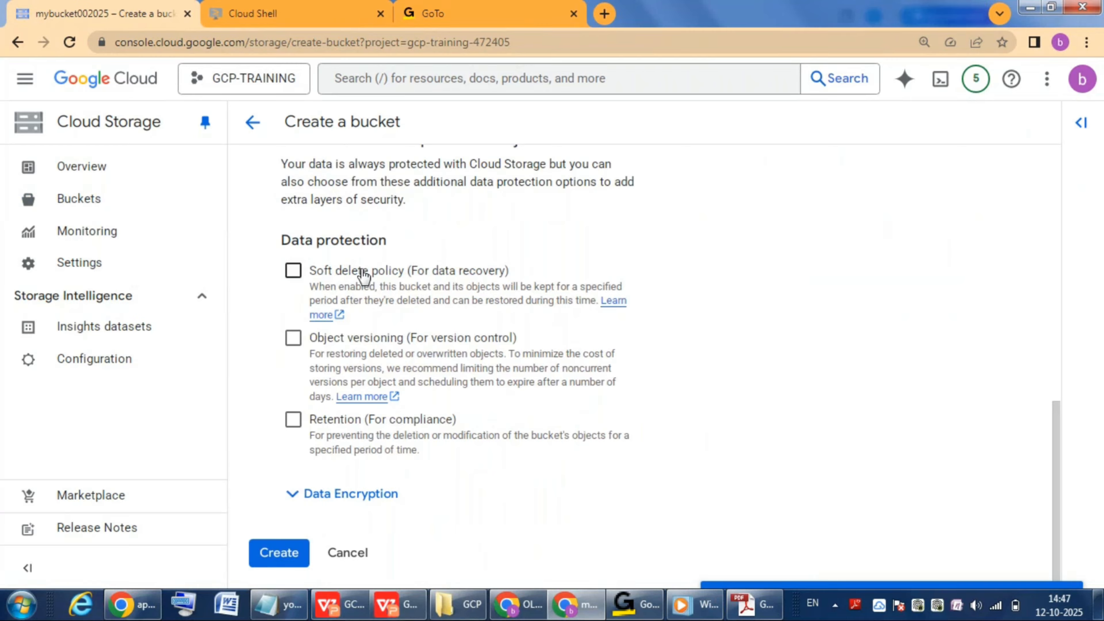
{"action": "double_click", "coordinate": [329, 424]}
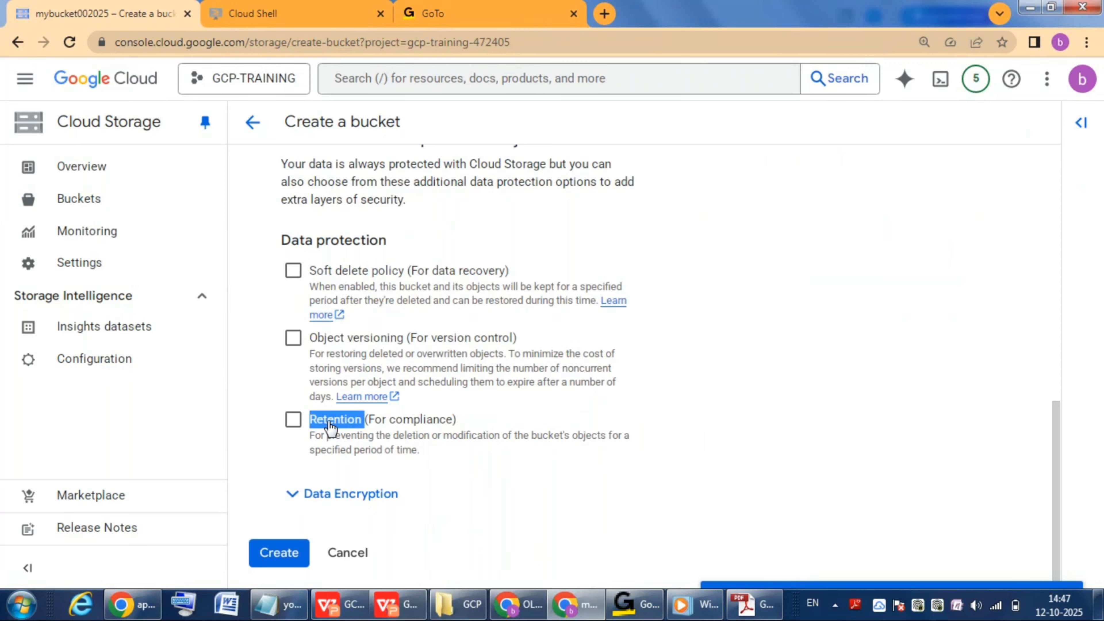
- Enable Retention (For compliance) for the new bucket and set a bucket retention policy with a duration of 1 days
{"action": "left_click", "coordinate": [295, 421]}
{"action": "left_click", "coordinate": [294, 420]}
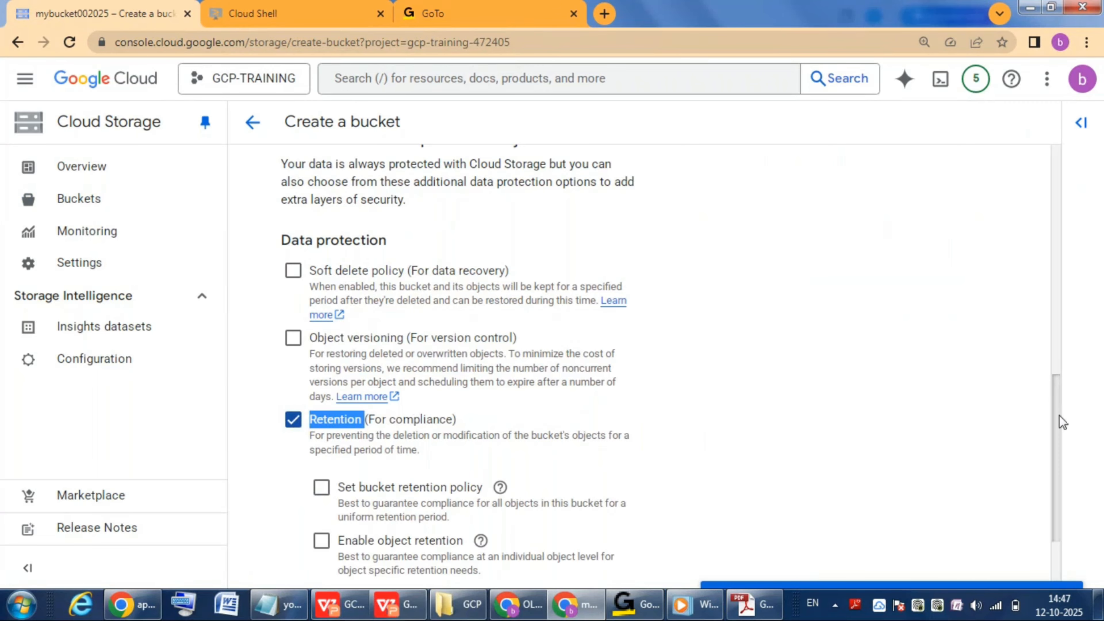
{"action": "scroll", "coordinate": [1060, 439], "scroll_direction": "down", "scroll_amount": 3}
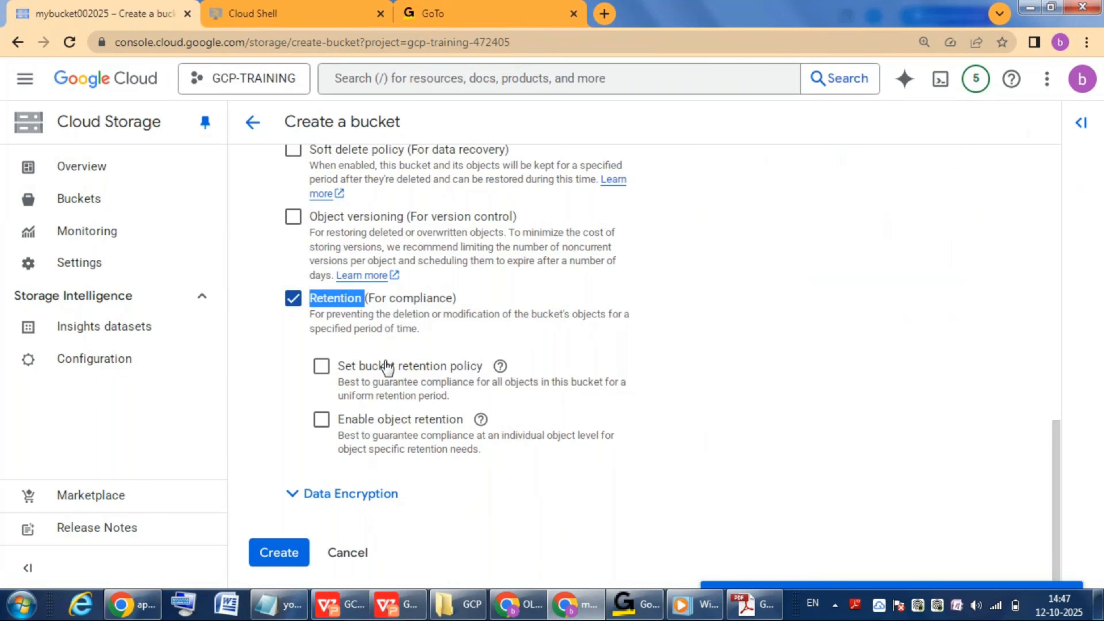
{"action": "left_click", "coordinate": [322, 370]}
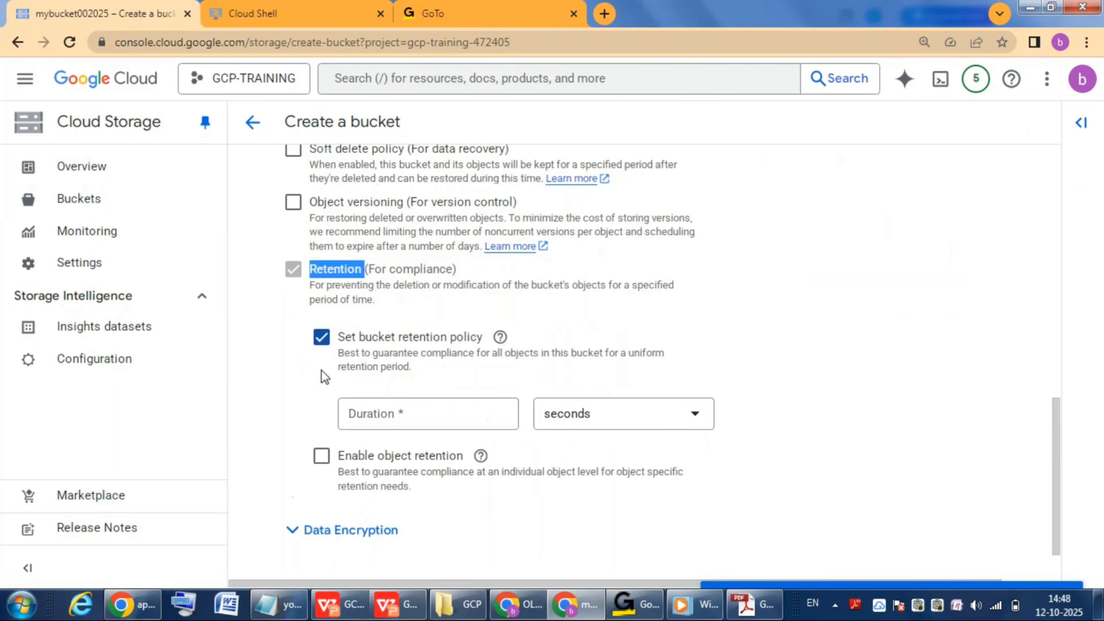
{"action": "left_click", "coordinate": [390, 415]}
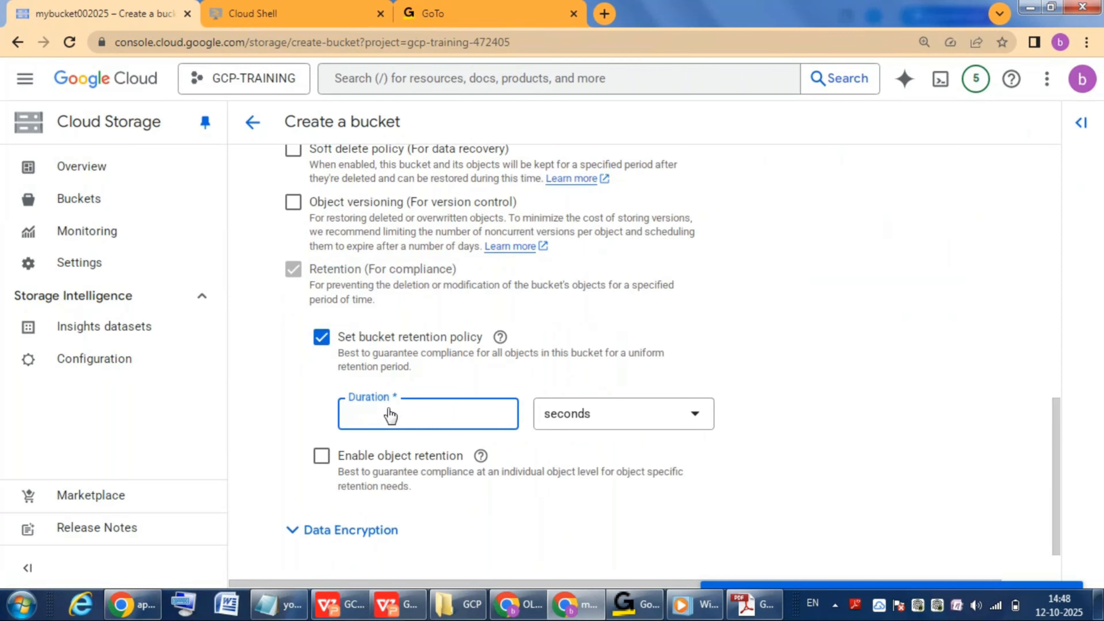
{"action": "type", "text": "1"}
{"action": "left_click", "coordinate": [696, 419]}
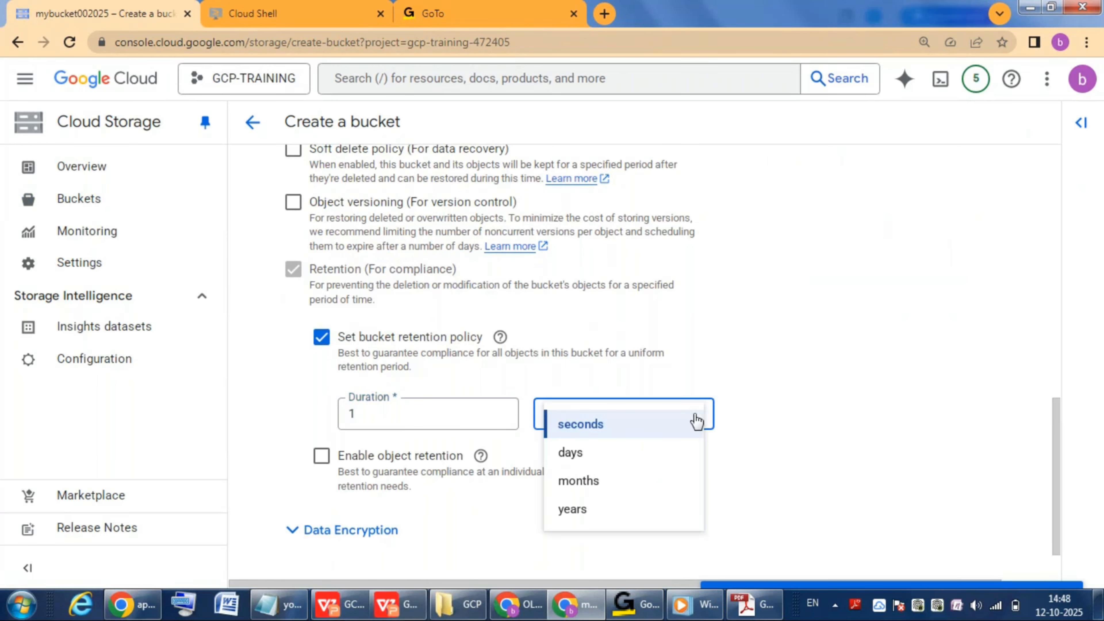
{"action": "left_click", "coordinate": [577, 456]}
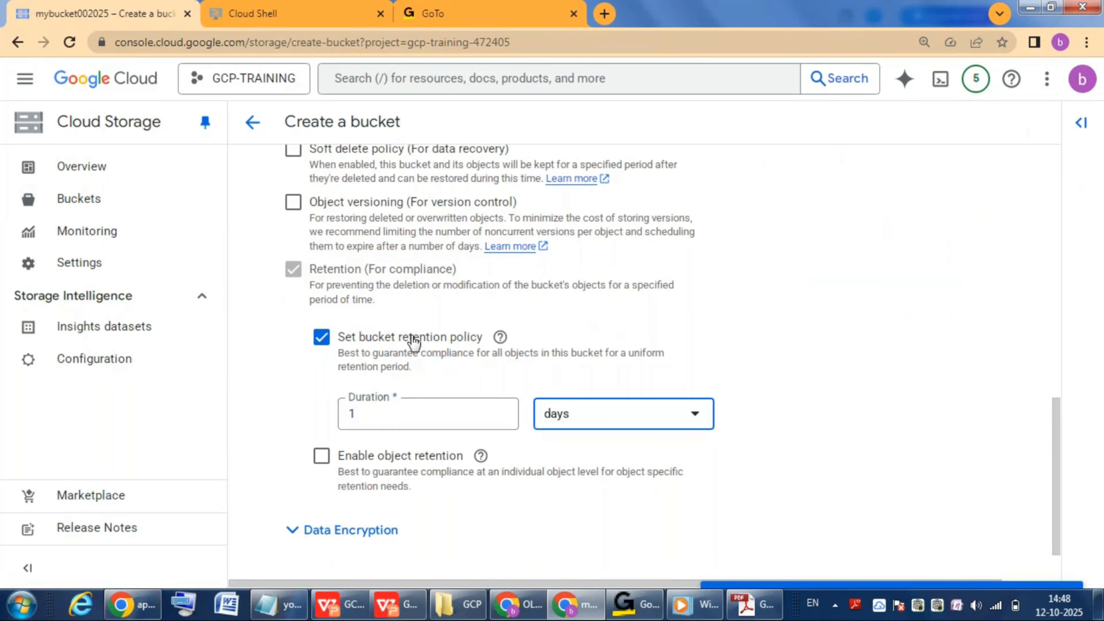
- Enable object retention, create the bucket mybucket456690, and dismiss the creation notice
{"action": "left_click", "coordinate": [322, 456]}
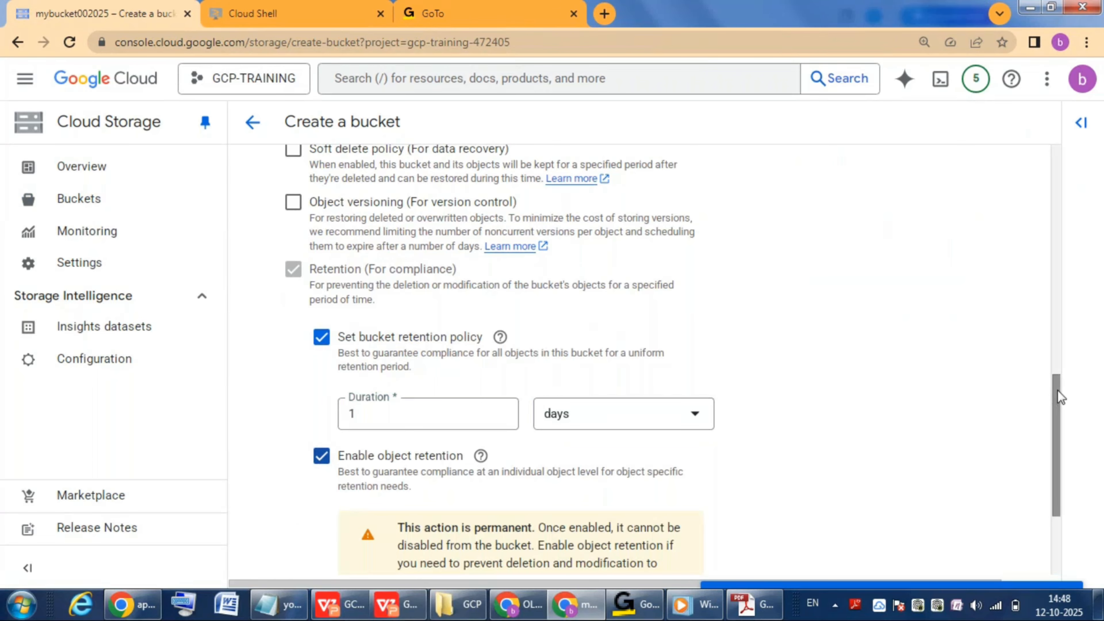
{"action": "left_click_drag", "start_coordinate": [1060, 394], "coordinate": [1063, 451]}
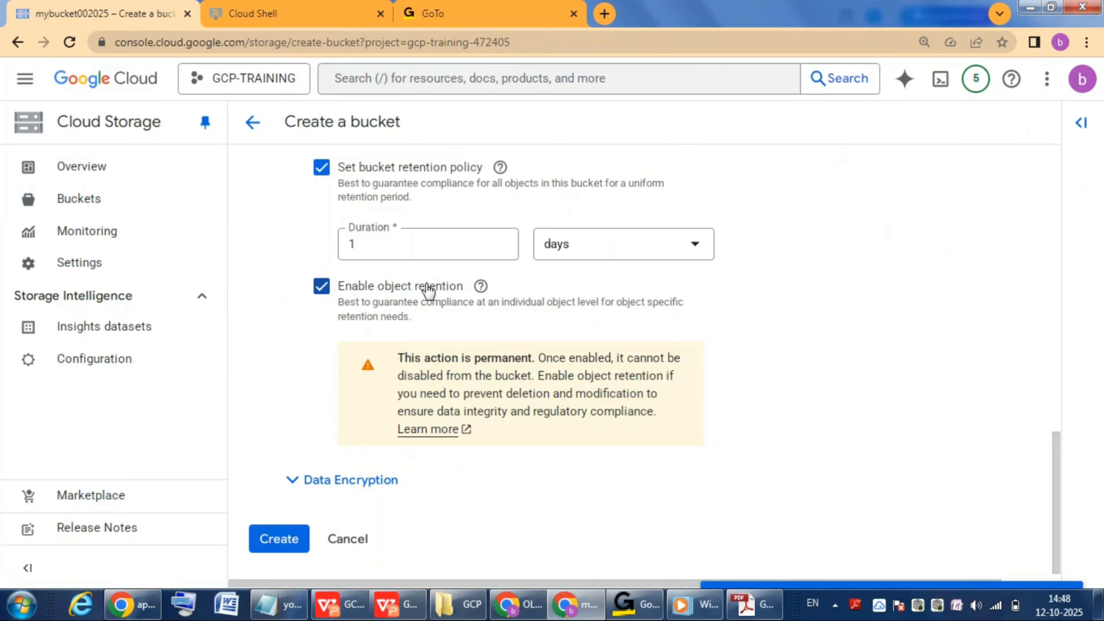
{"action": "left_click", "coordinate": [281, 541]}
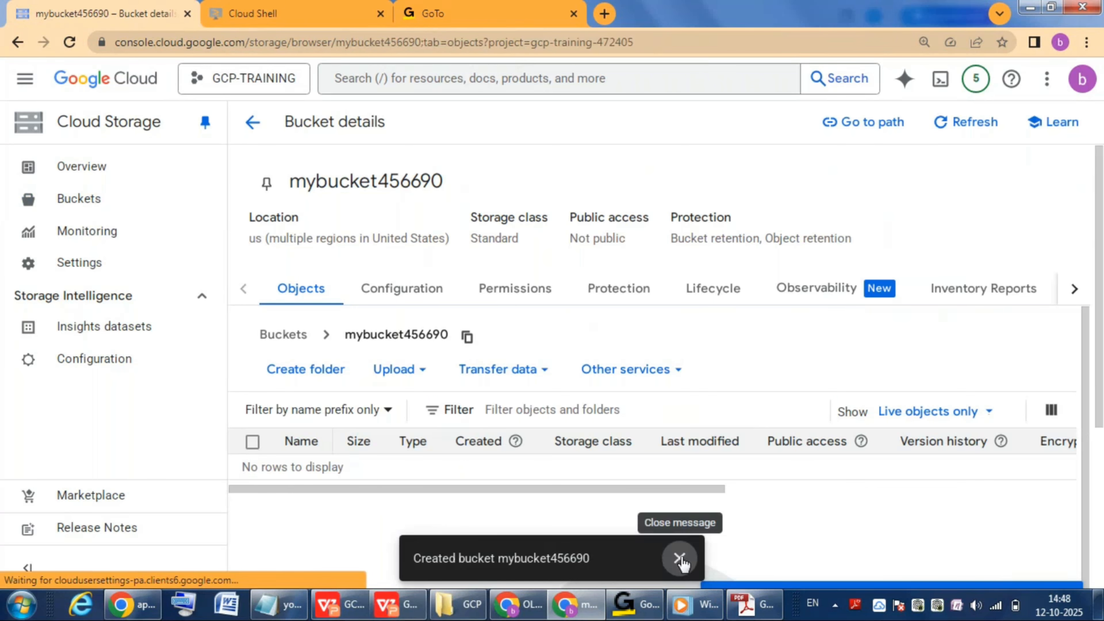
{"action": "left_click", "coordinate": [681, 560]}
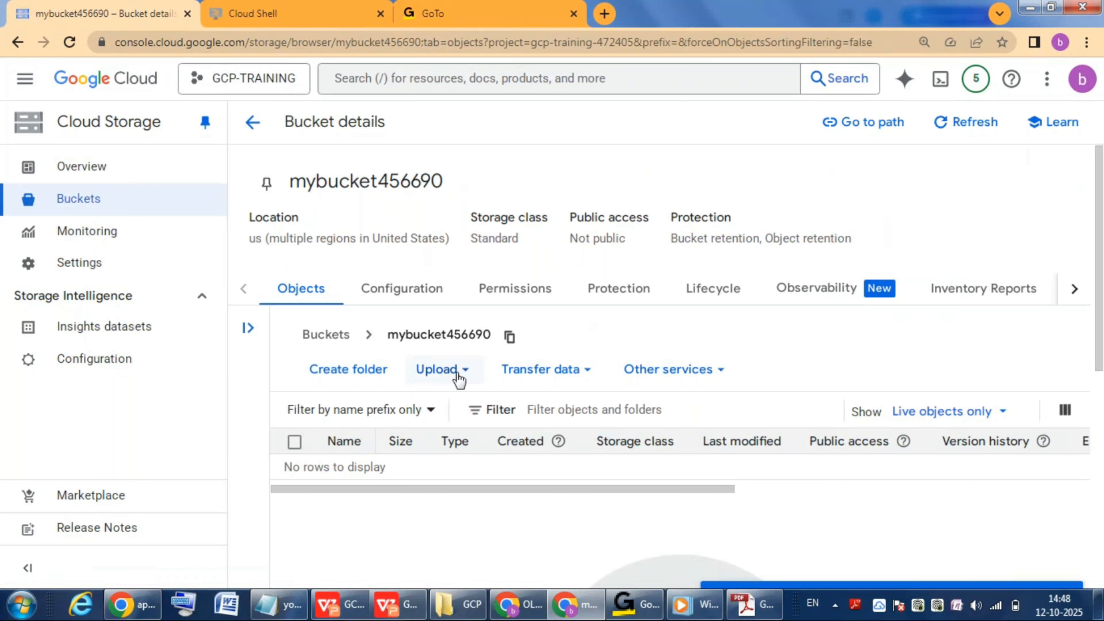
- Upload the image file 11 from the Downloads folder to mybucket456690 and dismiss the upload notice
{"action": "left_click", "coordinate": [460, 379]}
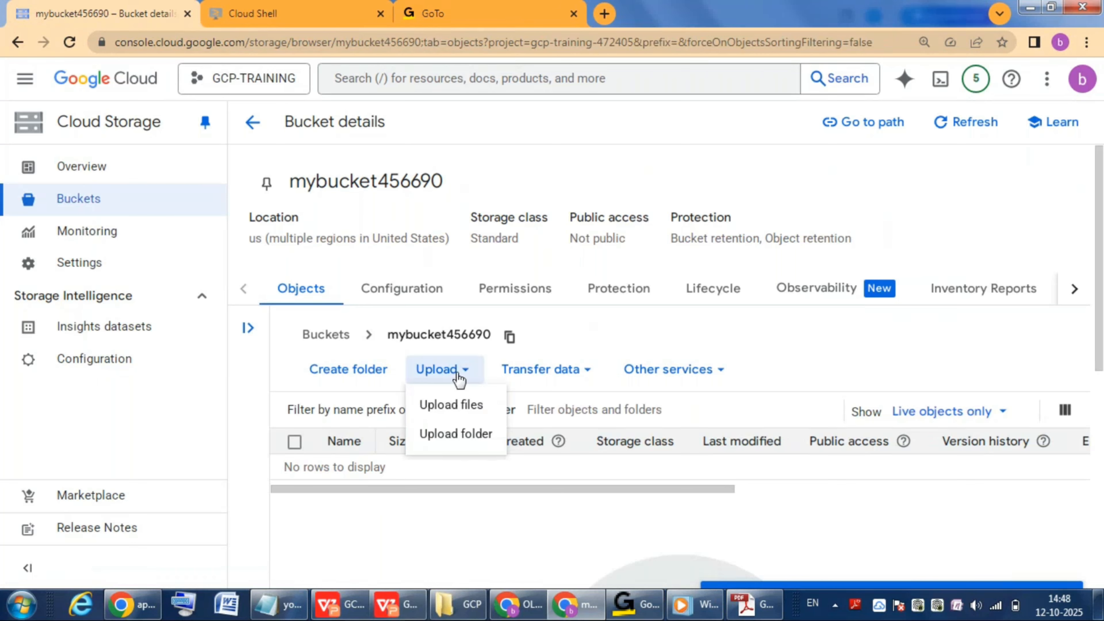
{"action": "left_click", "coordinate": [463, 404]}
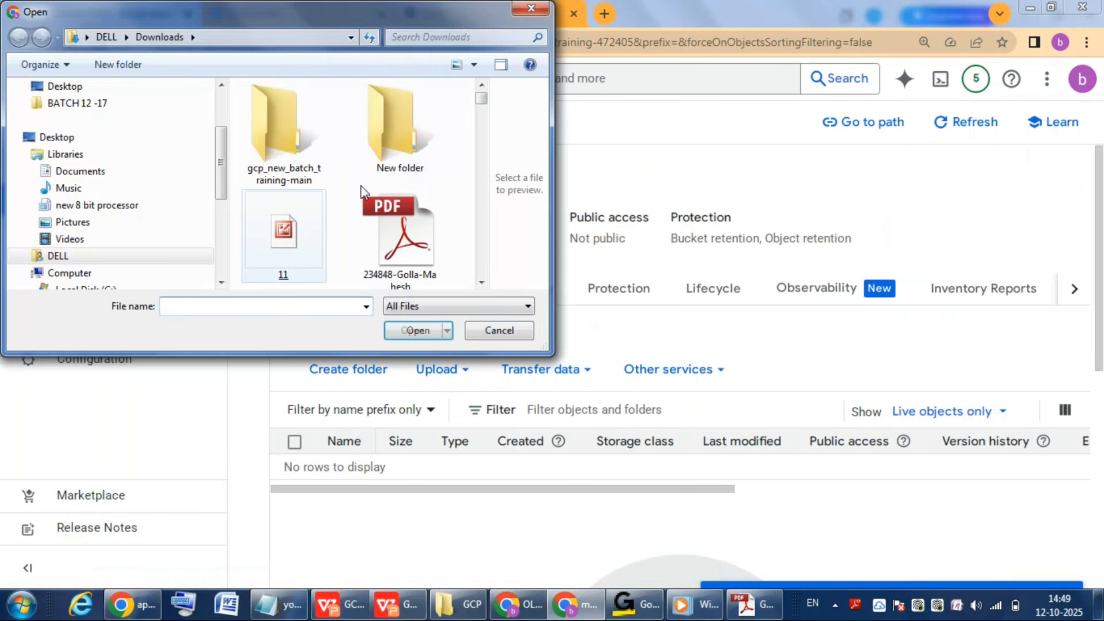
{"action": "double_click", "coordinate": [307, 228]}
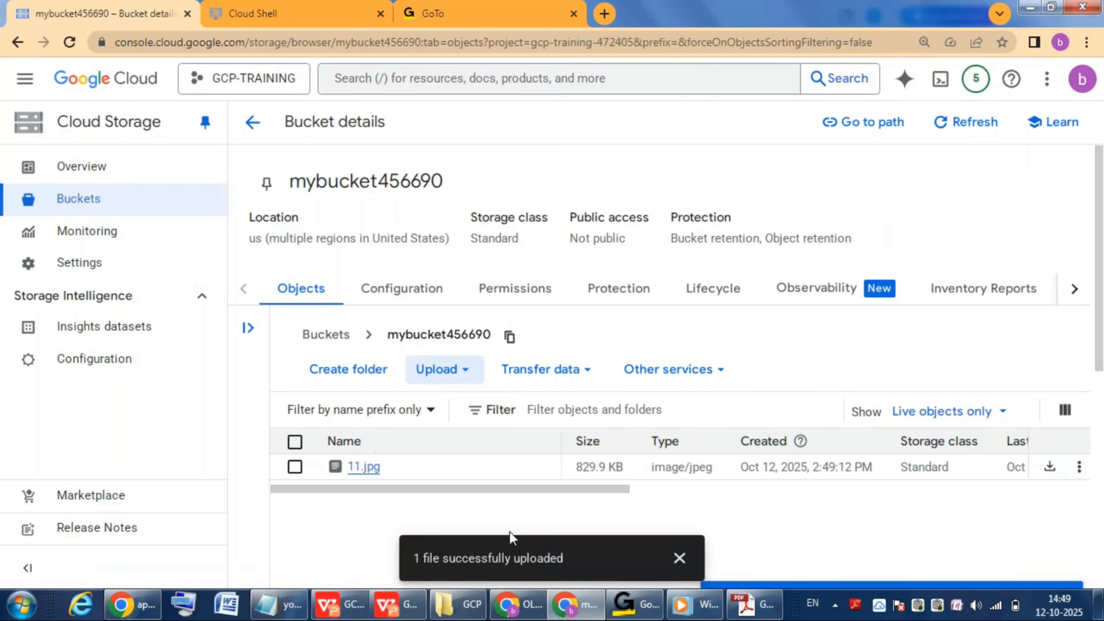
{"action": "left_click", "coordinate": [679, 563]}
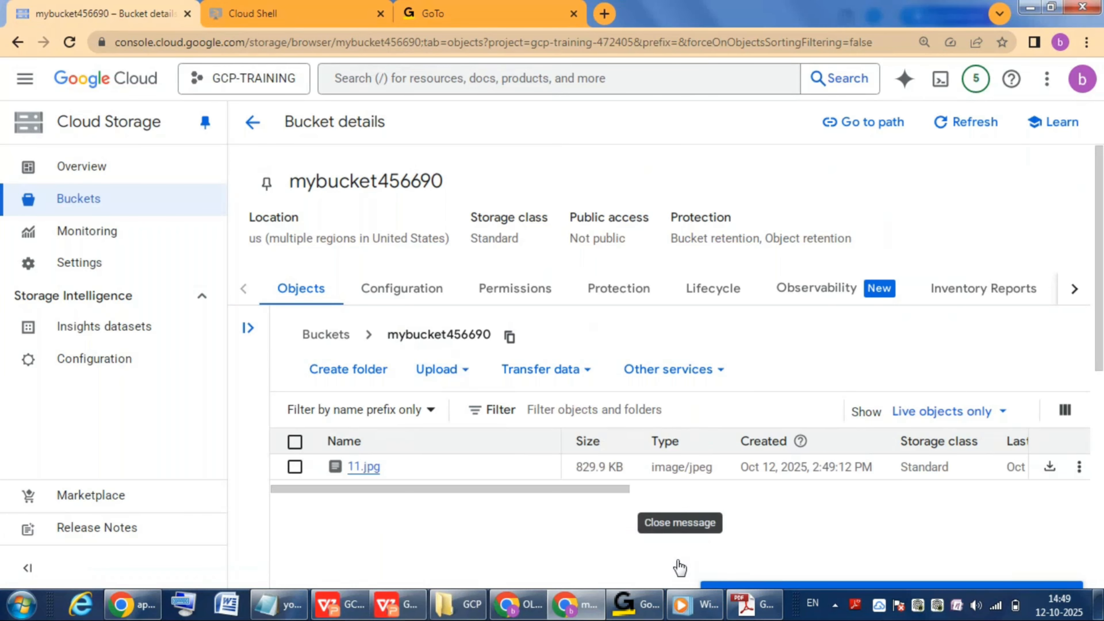
- Try to delete the object 11.jpg from mybucket456690 and read the resulting notice
{"action": "left_click", "coordinate": [296, 467]}
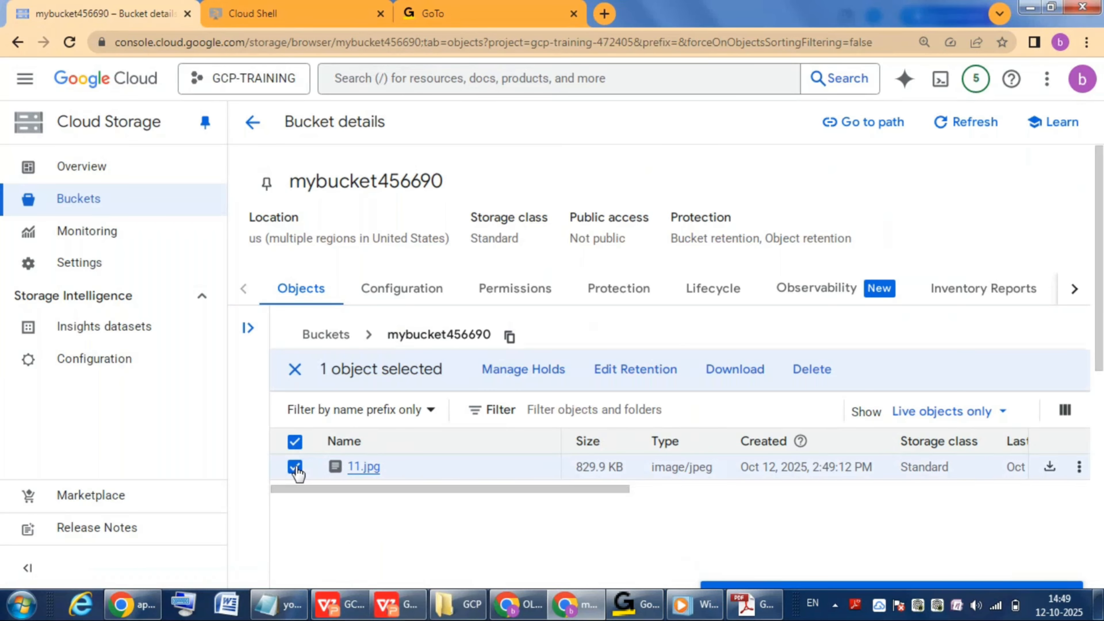
{"action": "left_click", "coordinate": [812, 369]}
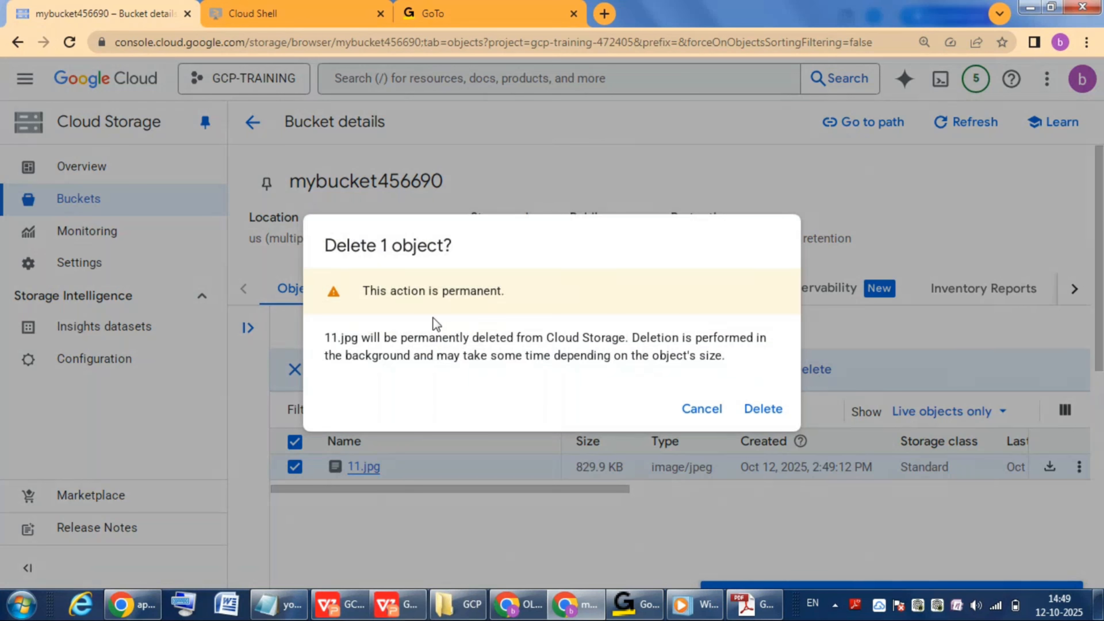
{"action": "left_click", "coordinate": [764, 412]}
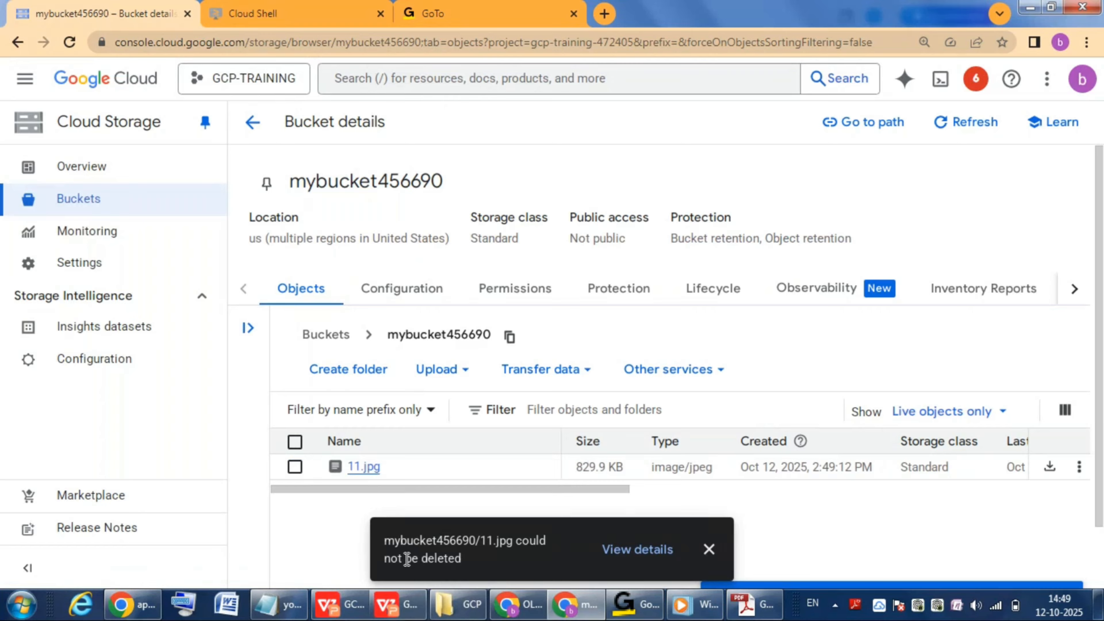
{"action": "left_click_drag", "start_coordinate": [404, 558], "coordinate": [469, 561]}
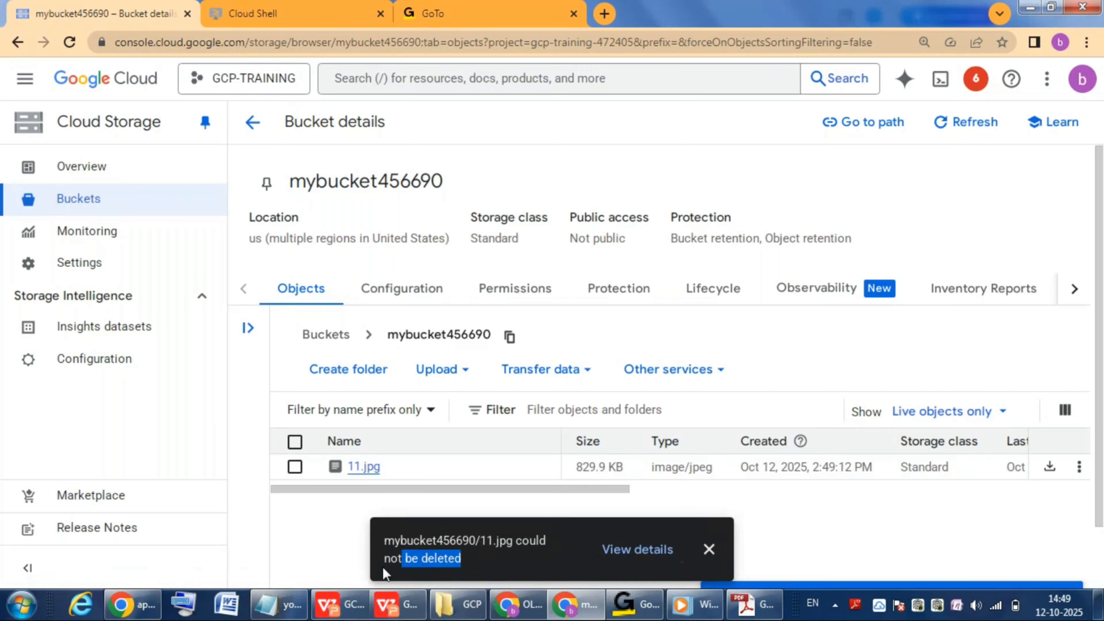
{"action": "left_click", "coordinate": [384, 548]}
{"action": "left_click_drag", "start_coordinate": [384, 547], "coordinate": [471, 562]}
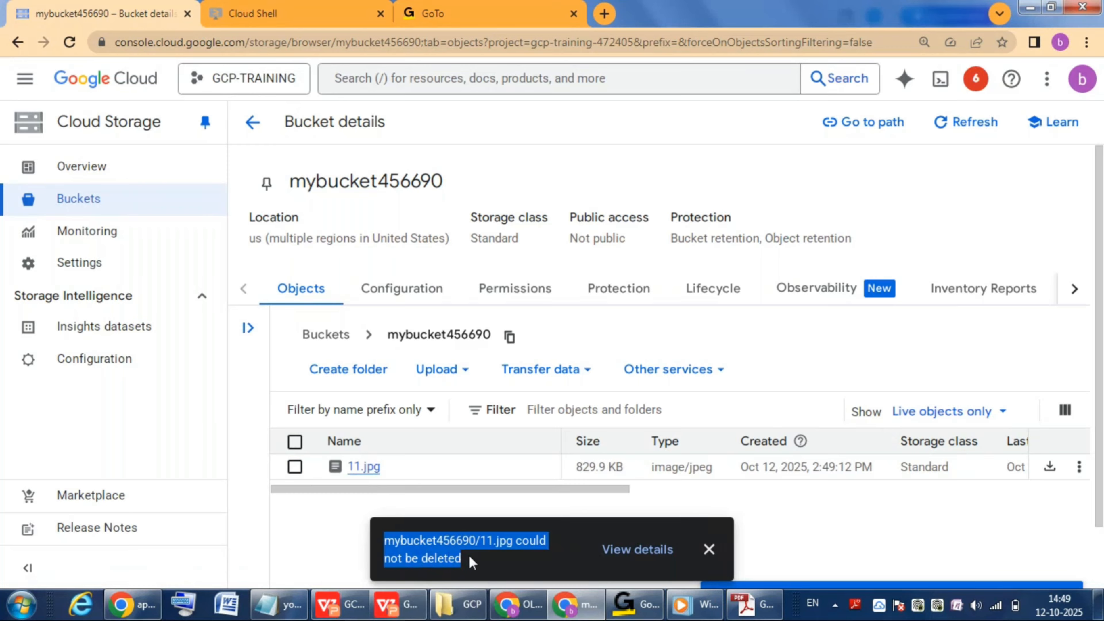
- Return to the bucket list, try to delete mybucket456690 by confirming with DELETE, then read and dismiss the resulting notice
{"action": "left_click", "coordinate": [252, 123]}
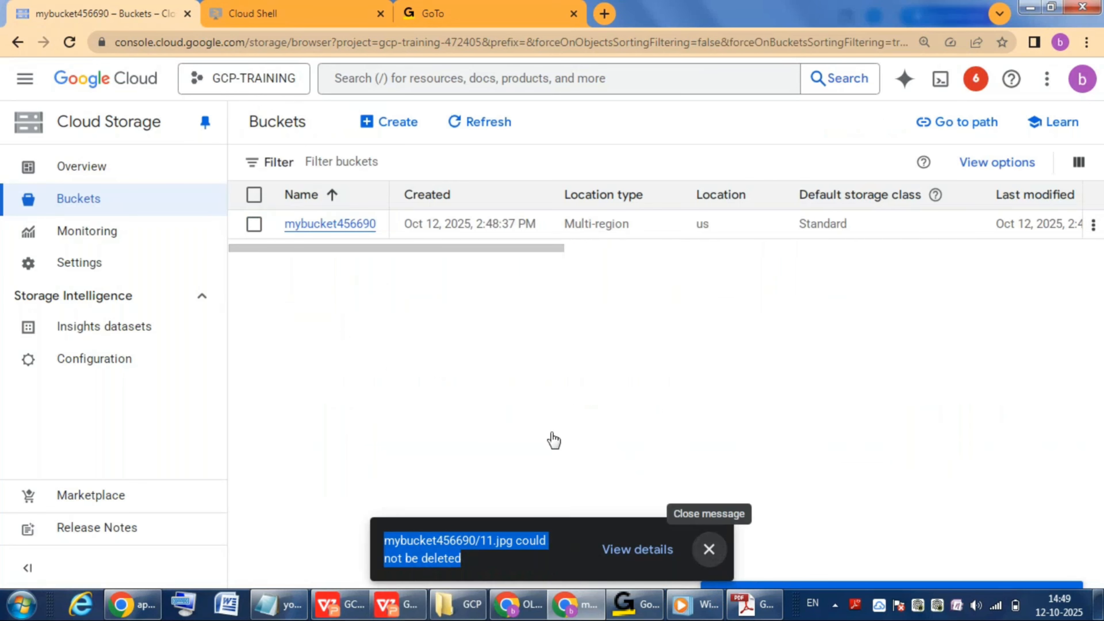
{"action": "left_click", "coordinate": [254, 226]}
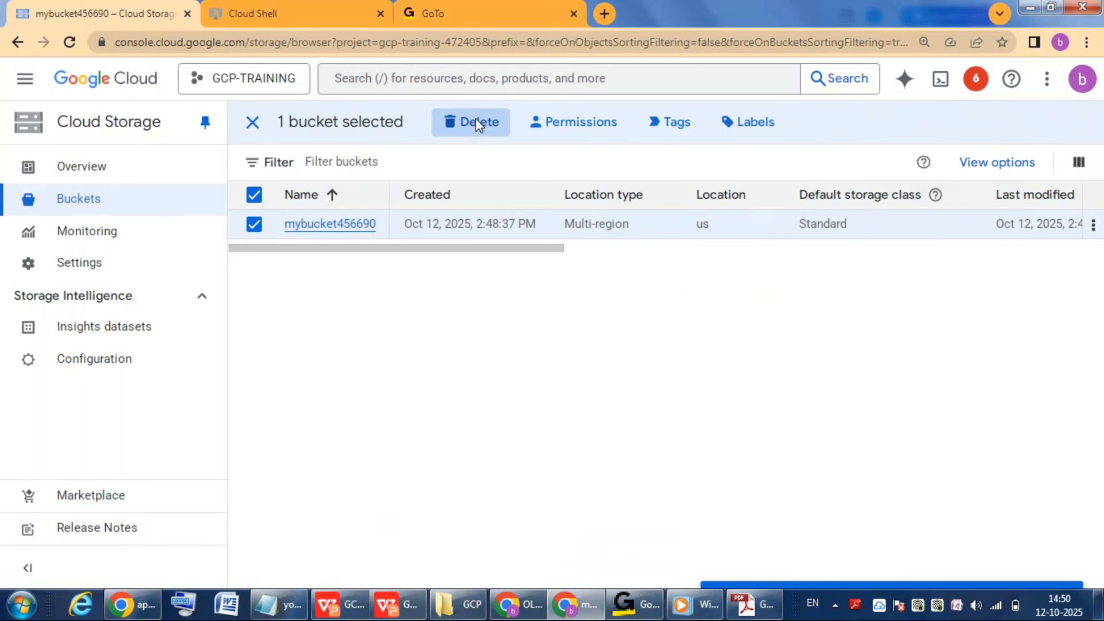
{"action": "left_click", "coordinate": [475, 118]}
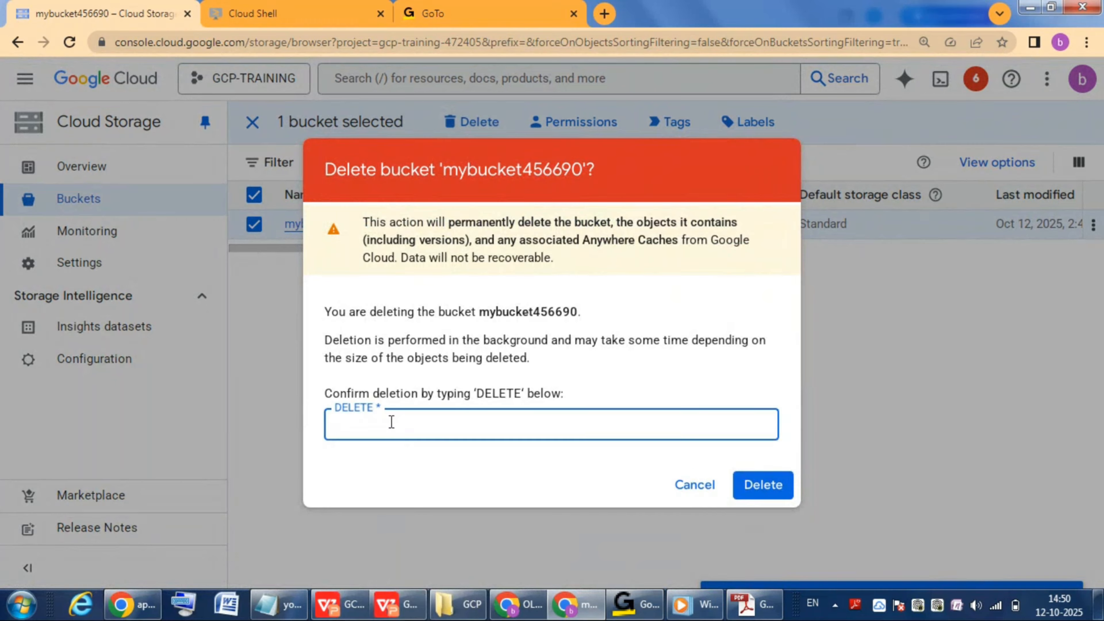
{"action": "type", "text": "delete"}
{"action": "key", "text": "BackSpace"}
{"action": "key", "text": "BackSpace"}
{"action": "key", "text": "BackSpace"}
{"action": "key", "text": "BackSpace"}
{"action": "key", "text": "BackSpace"}
{"action": "key", "text": "BackSpace"}
{"action": "type", "text": "DELETE"}
{"action": "left_click", "coordinate": [763, 492]}
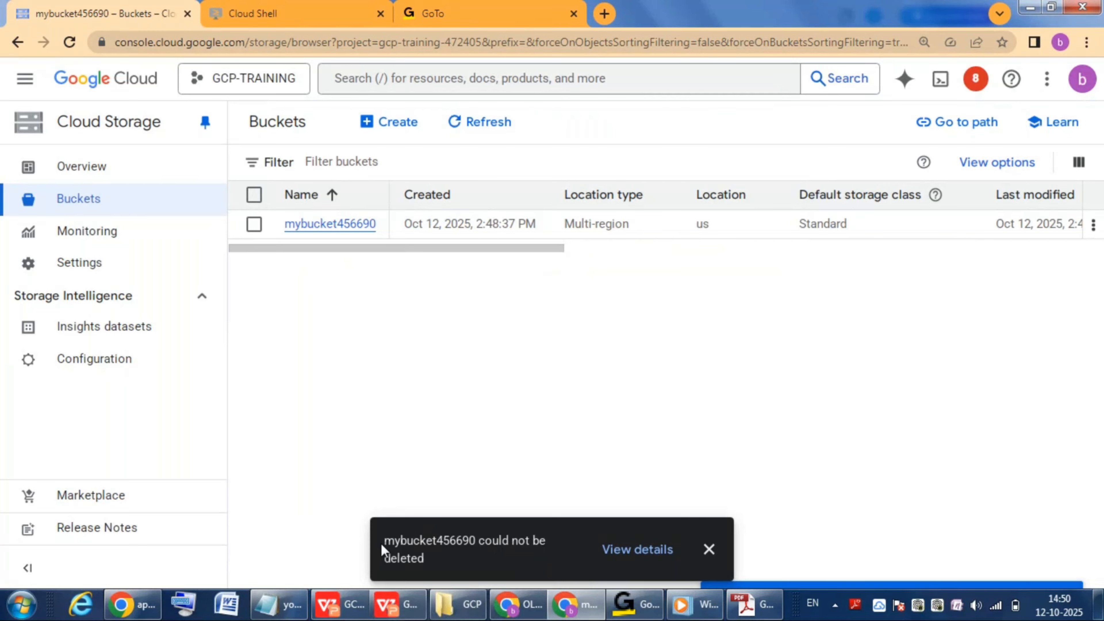
{"action": "left_click_drag", "start_coordinate": [452, 550], "coordinate": [430, 564]}
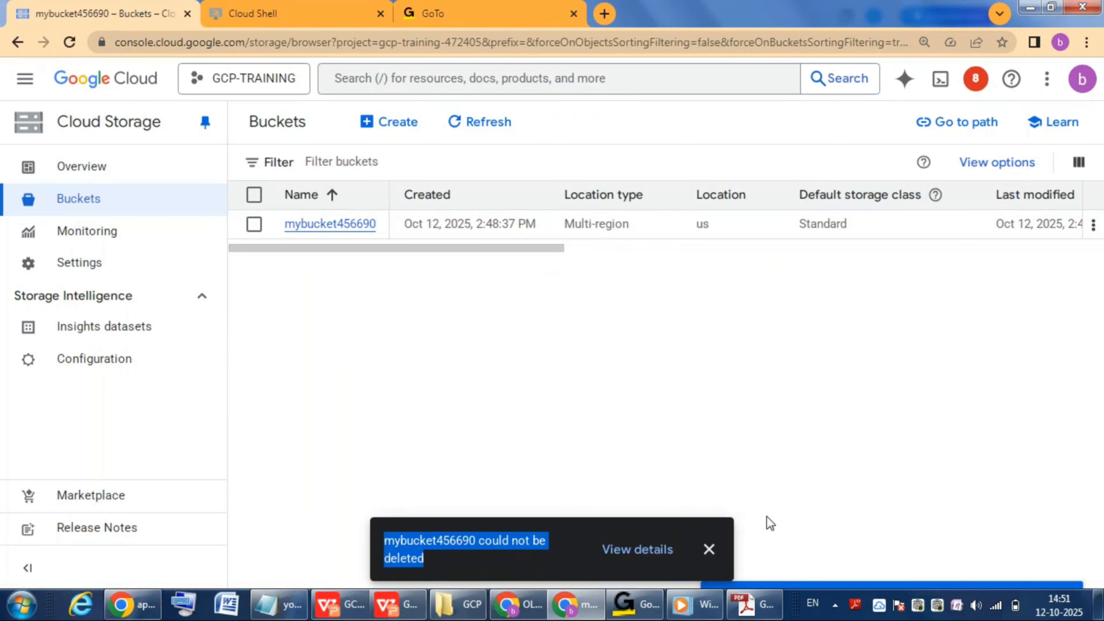
{"action": "left_click", "coordinate": [709, 550]}
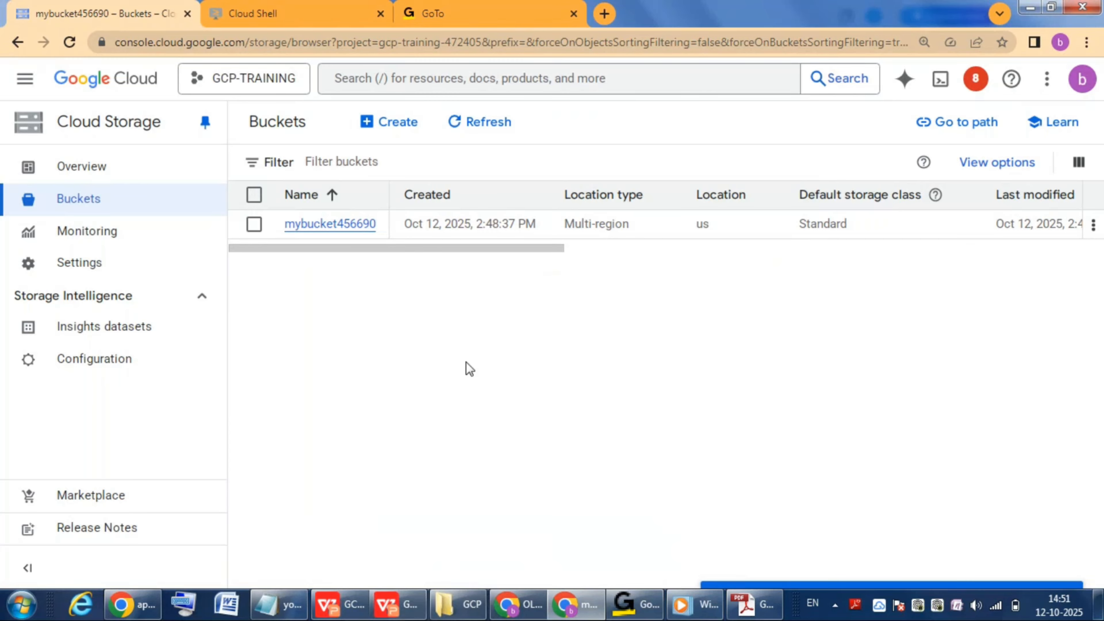